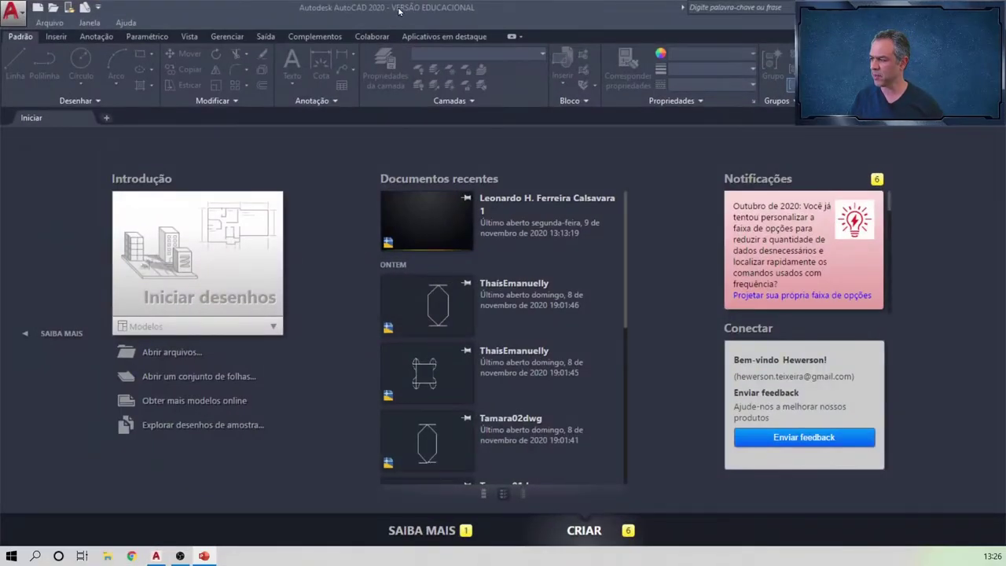
Step: Create the blank drawing Desenho1 from the acadiso template
left_click(50, 22)
left_click(69, 43)
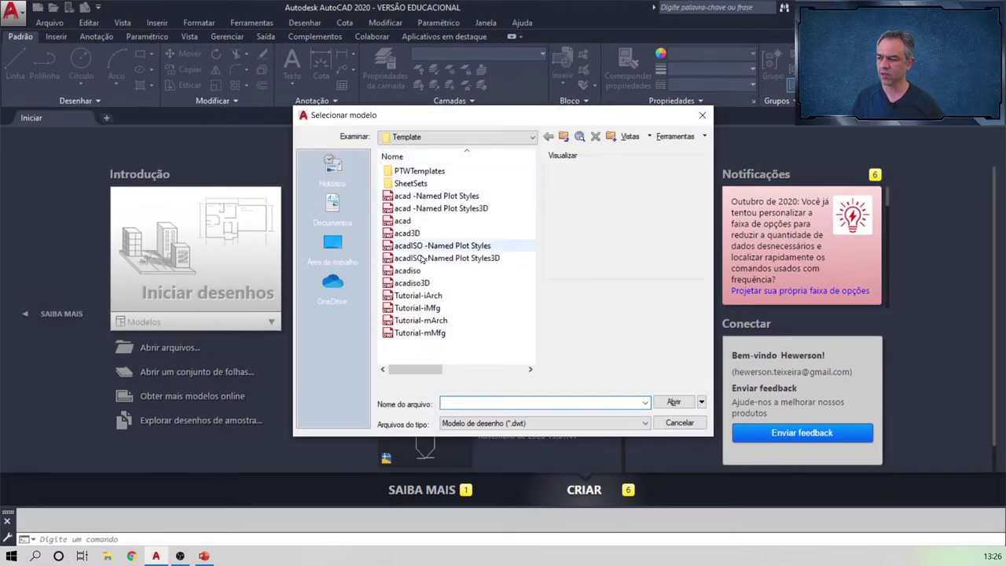
left_click(408, 270)
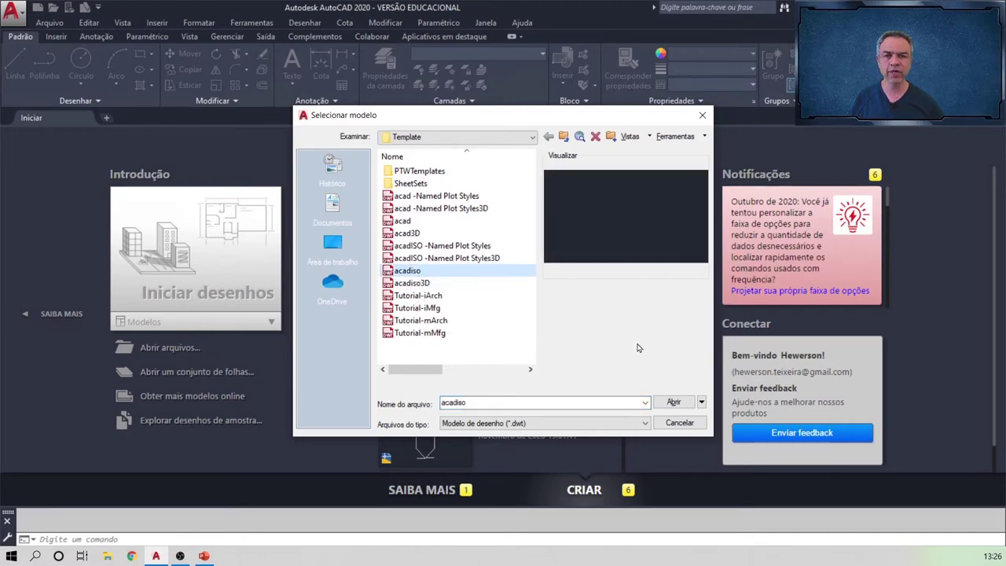
left_click(683, 404)
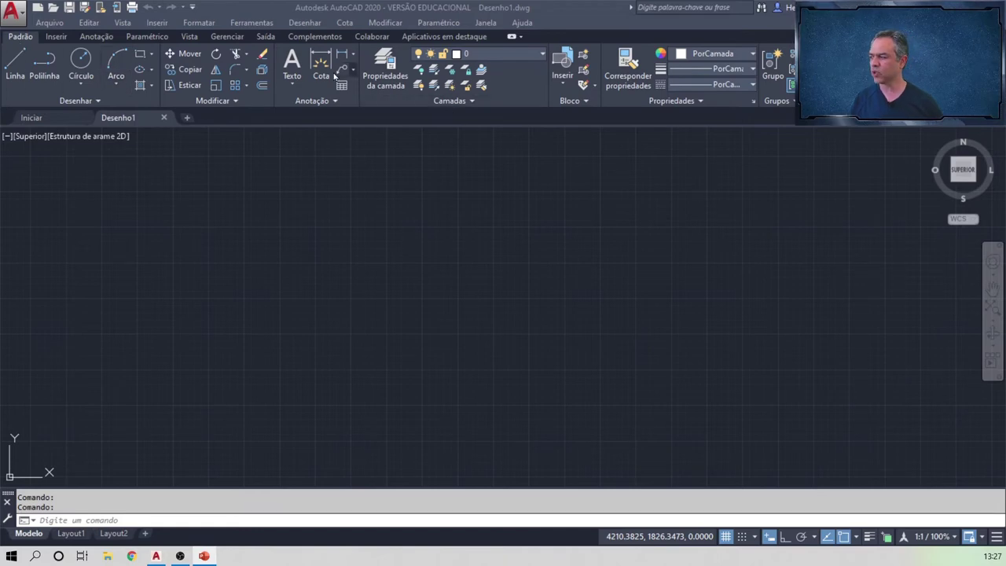
left_click(210, 27)
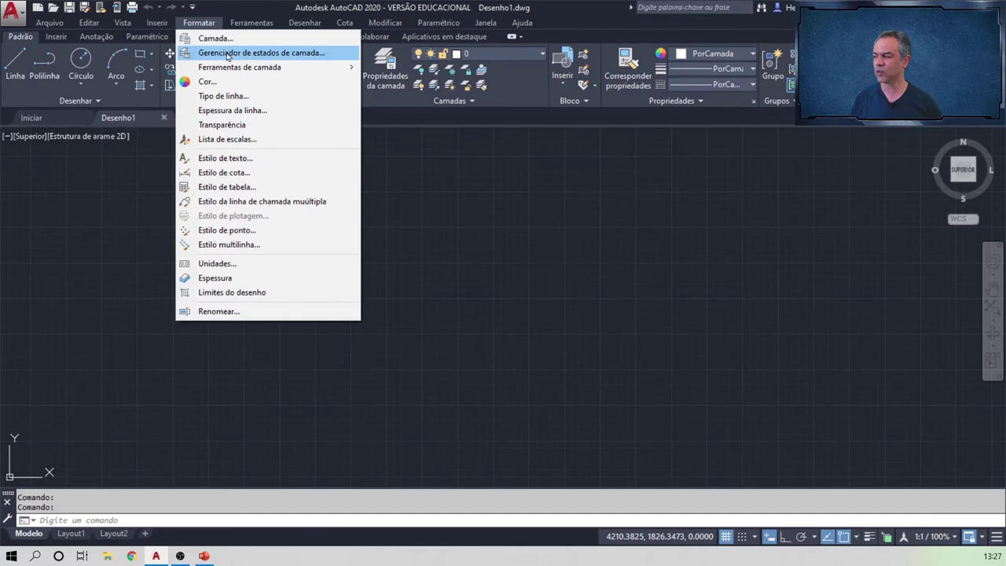
mouse_move(240, 66)
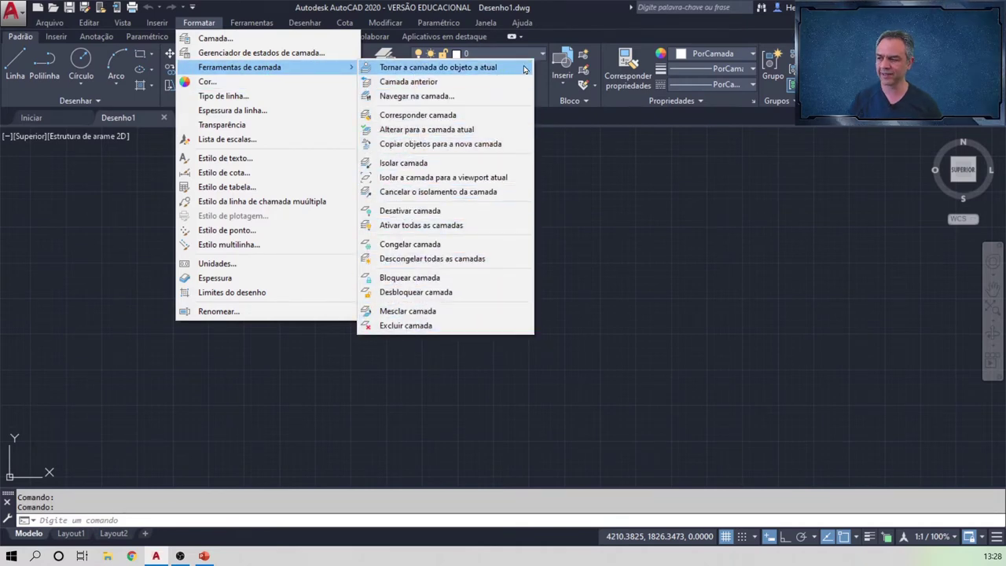
key("Escape")
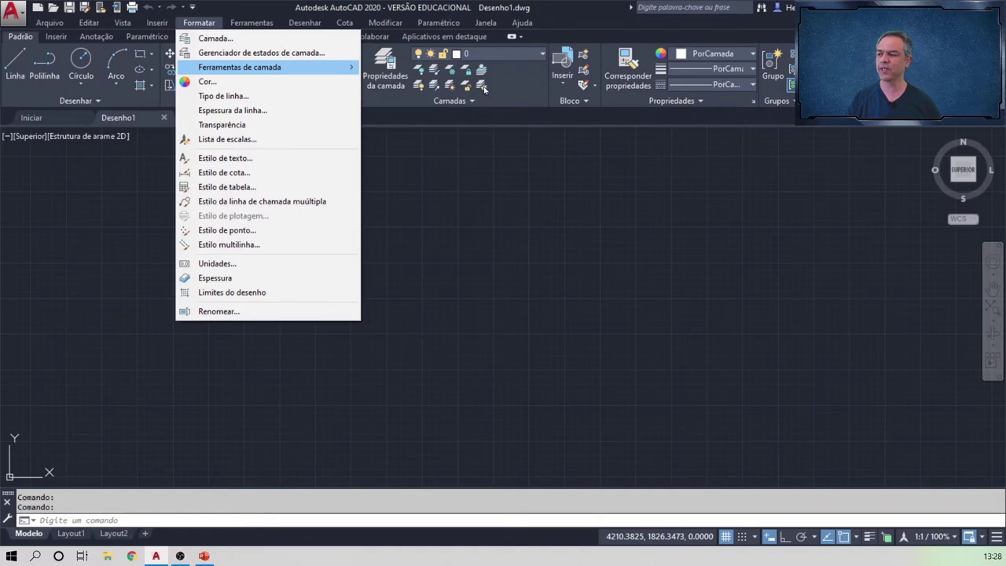
key("Escape")
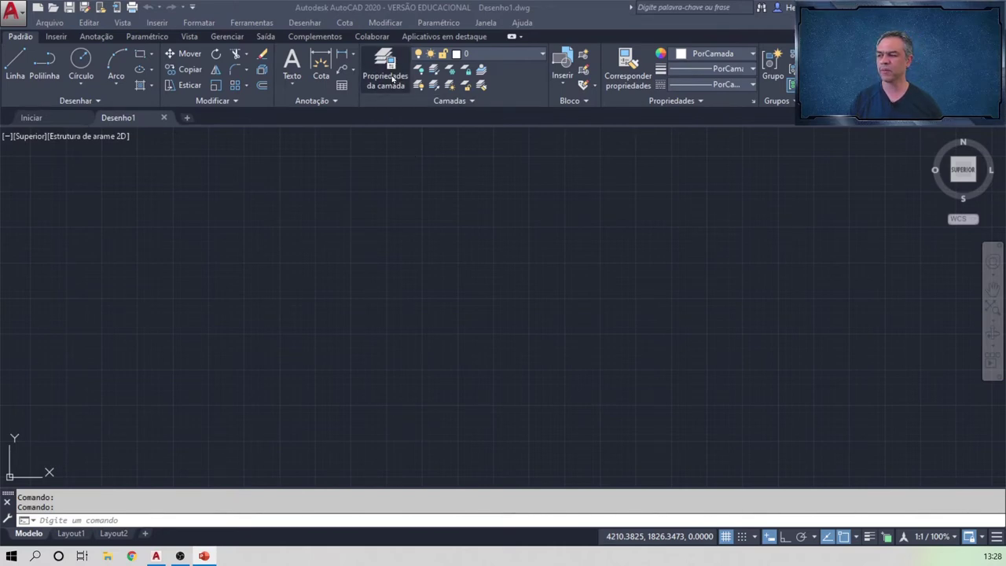
Step: Open the Layer Properties Manager and resize its palette narrower and shorter
left_click(203, 23)
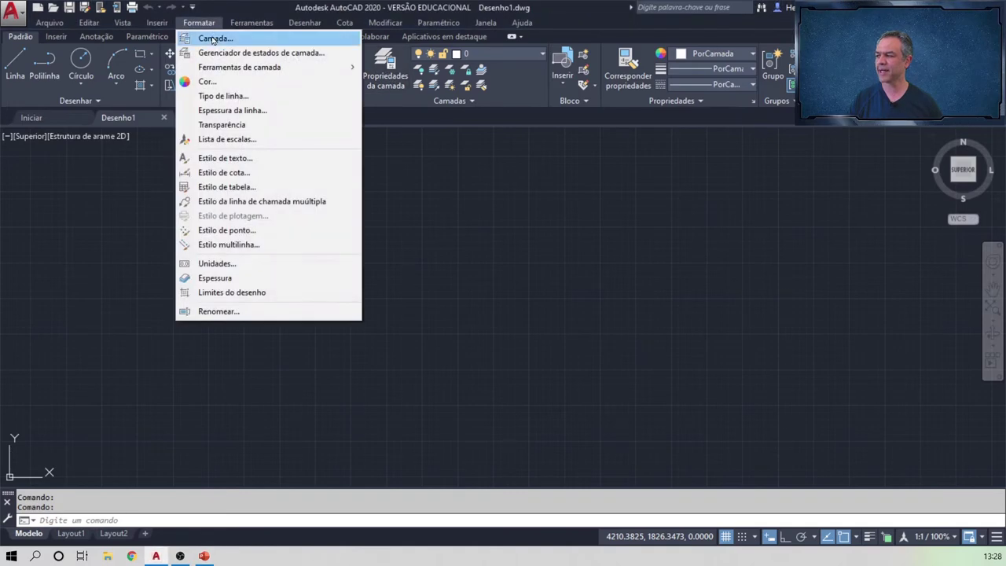
left_click(385, 54)
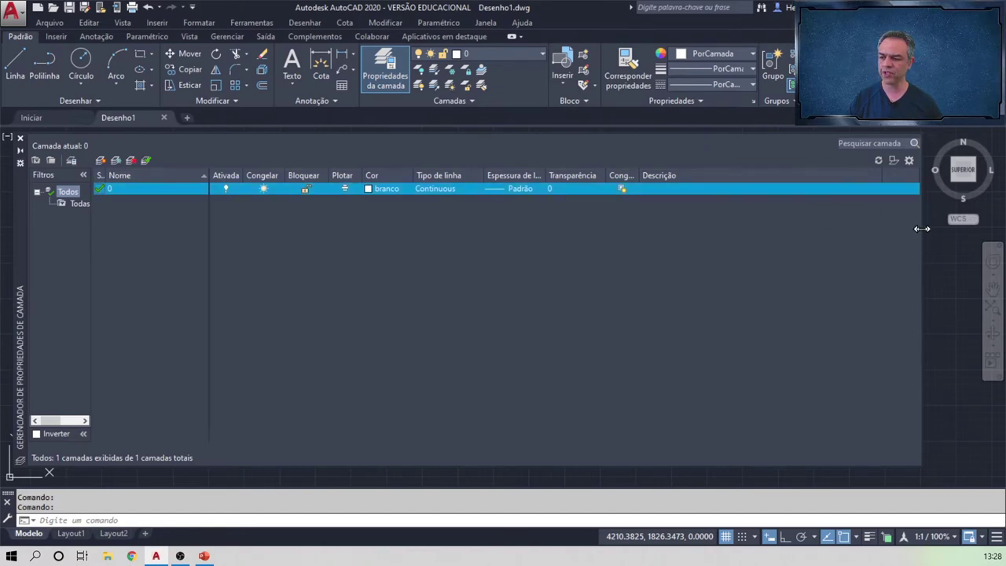
mouse_move(922, 229)
left_mouse_down()
mouse_move(606, 234)
mouse_move(602, 246)
left_mouse_up()
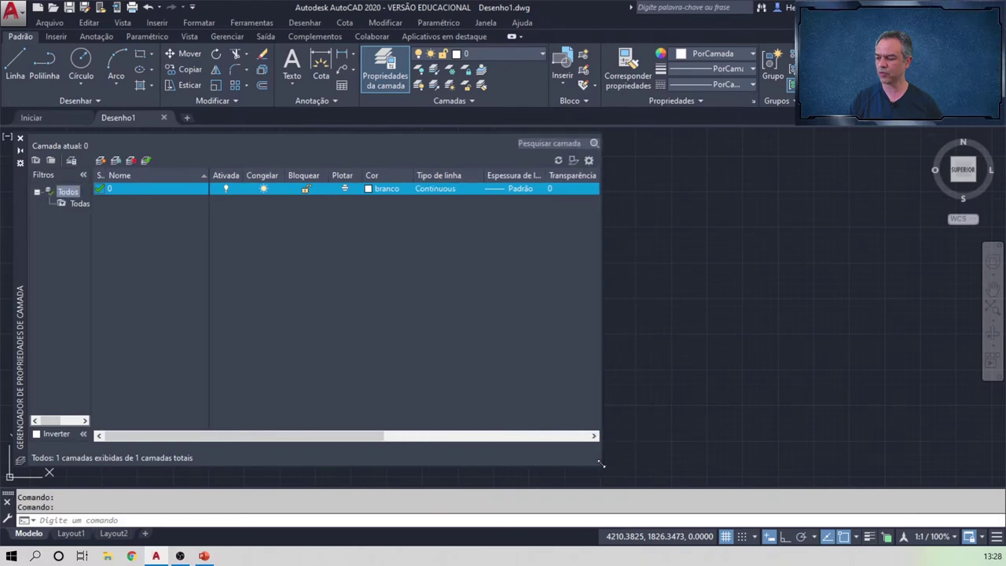
left_click_drag(601, 464, 597, 343)
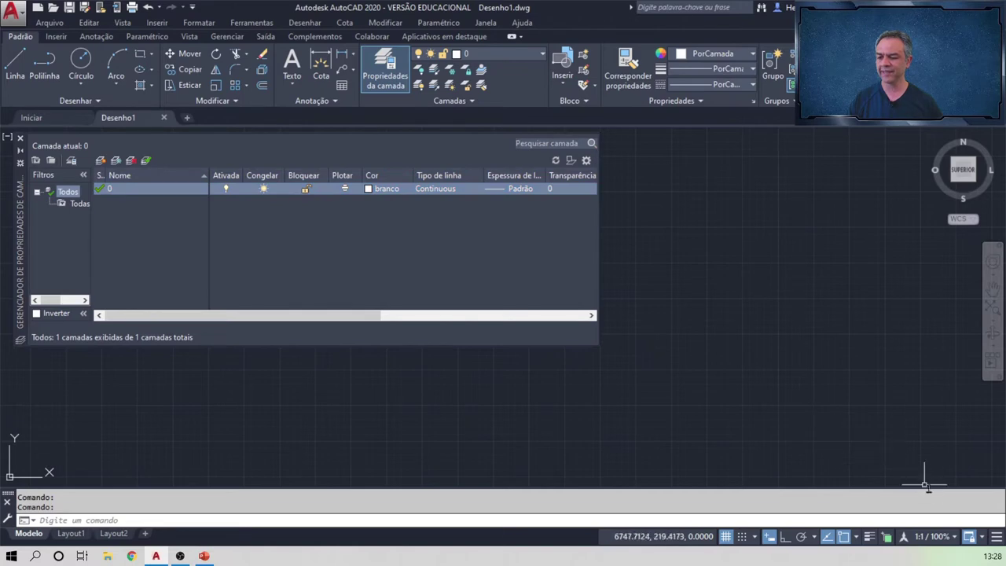
left_click(970, 538)
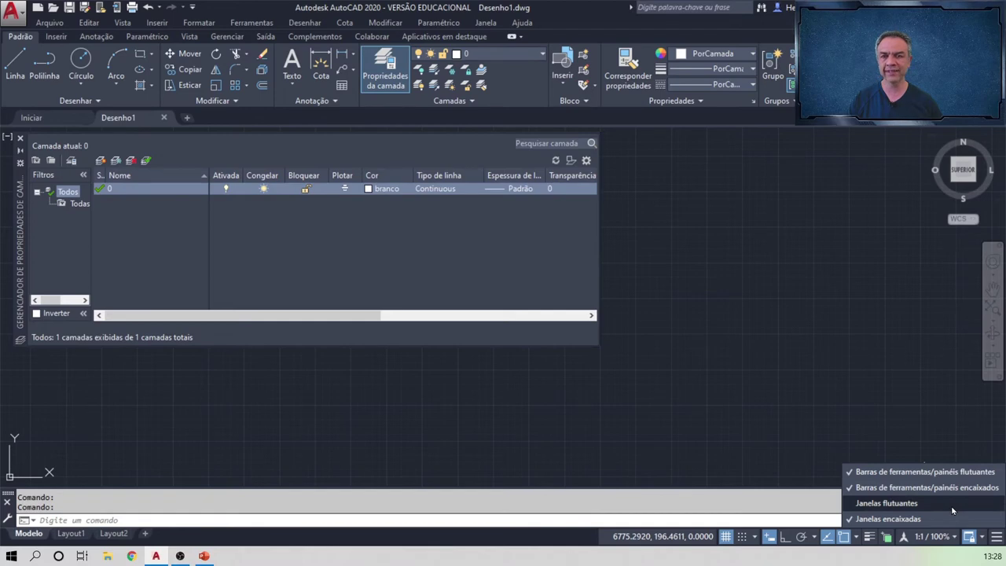
left_click(992, 537)
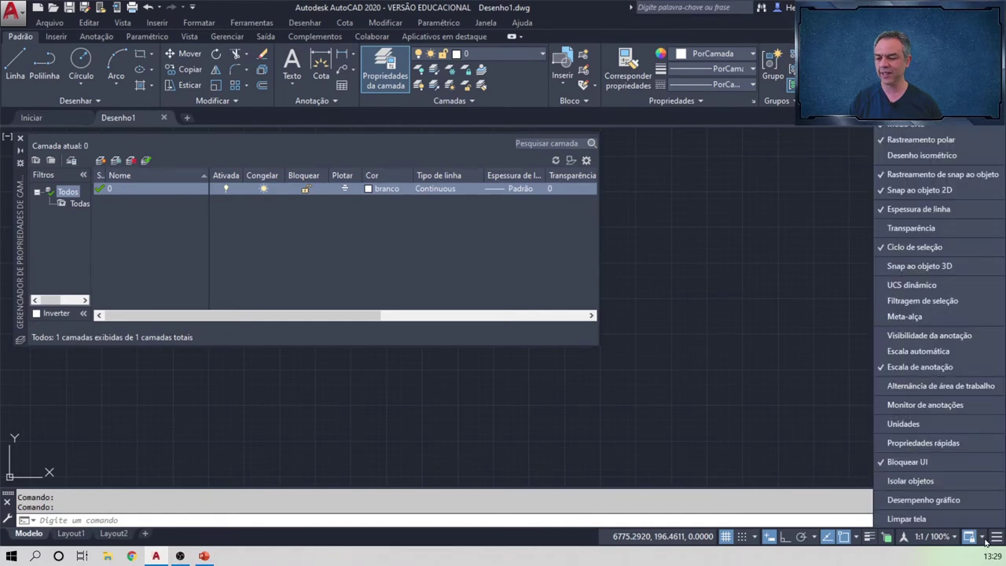
left_click(983, 537)
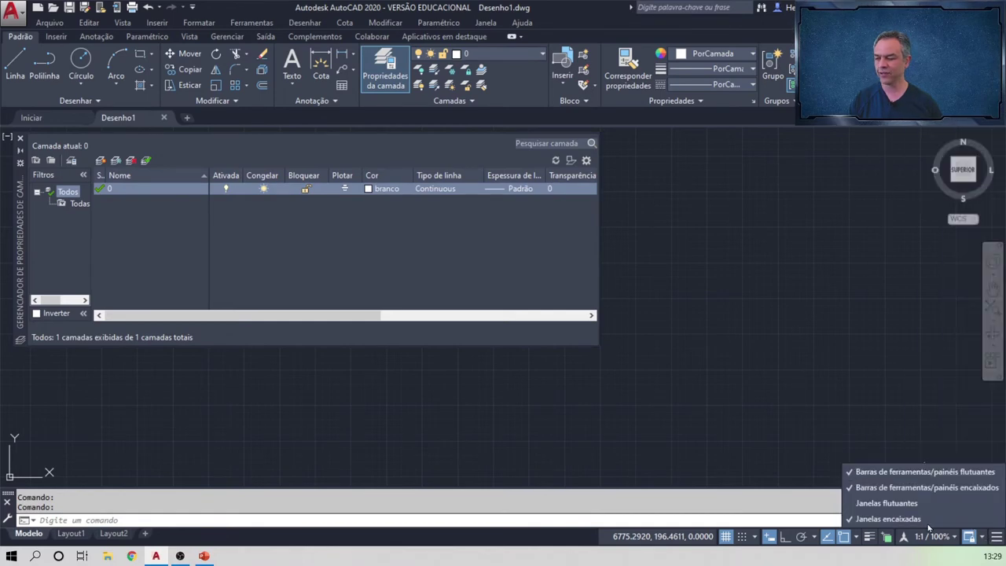
left_click(21, 268)
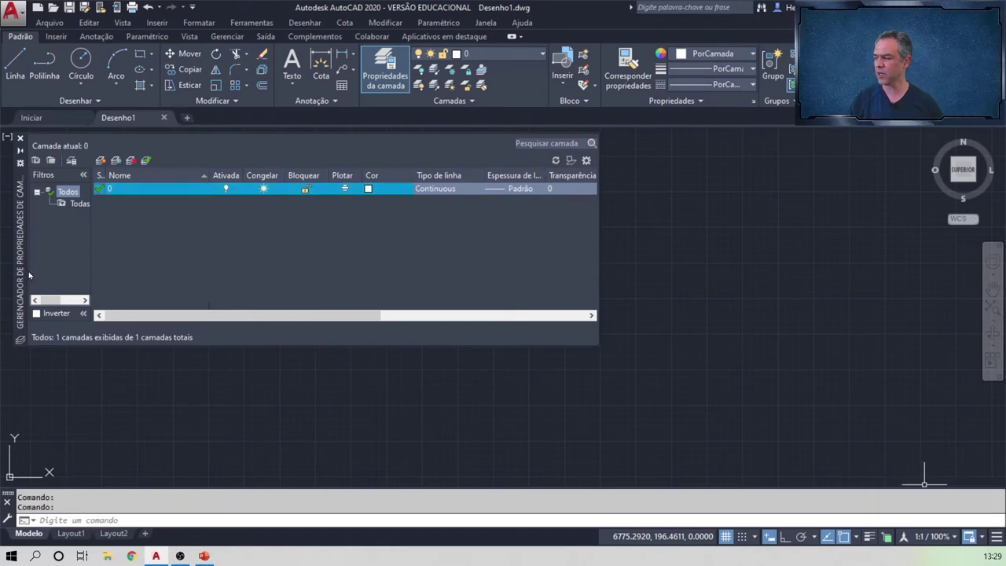
mouse_move(22, 269)
left_mouse_down()
mouse_move(183, 319)
mouse_move(21, 265)
left_mouse_up()
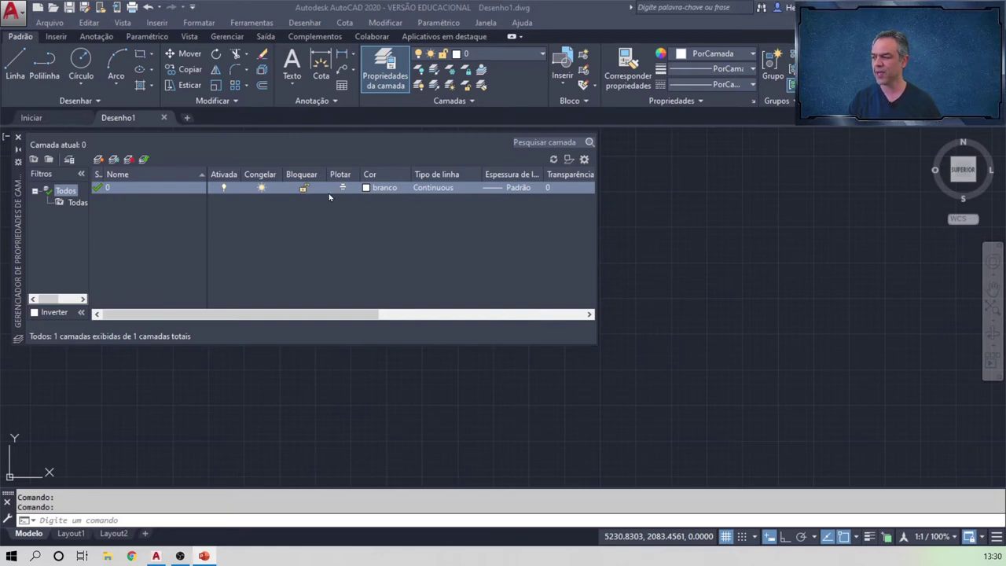
left_click(376, 188)
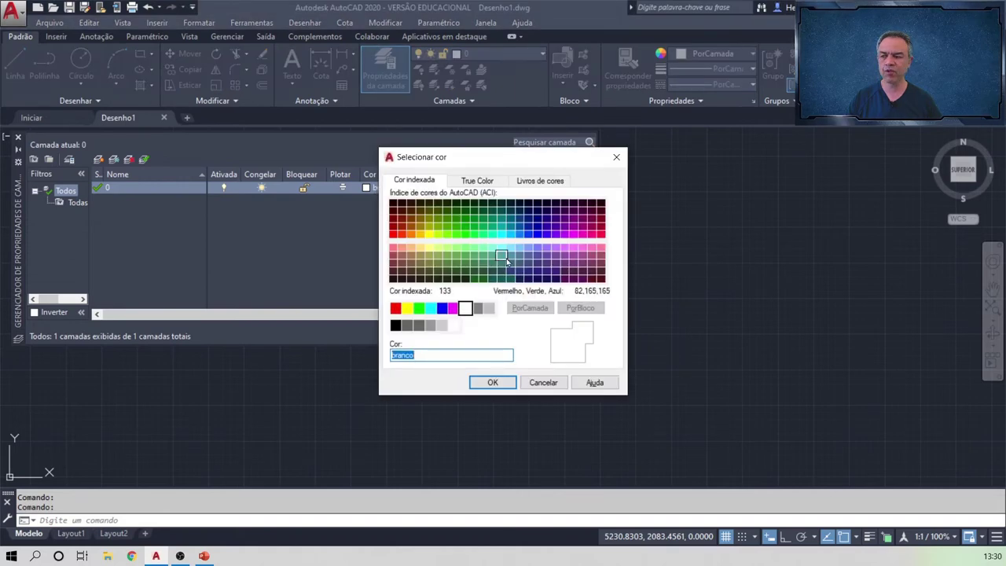
left_click(542, 383)
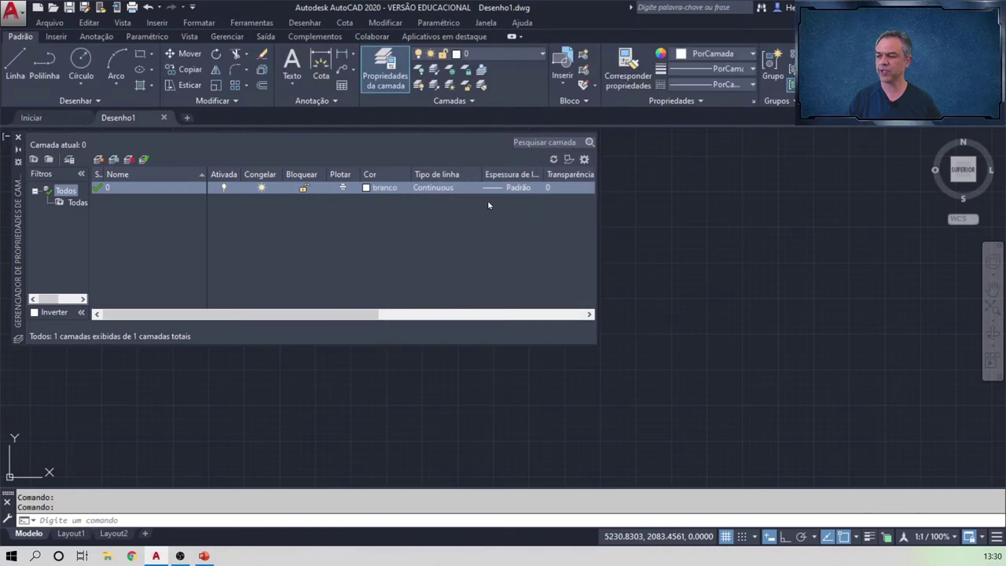
right_click(127, 188)
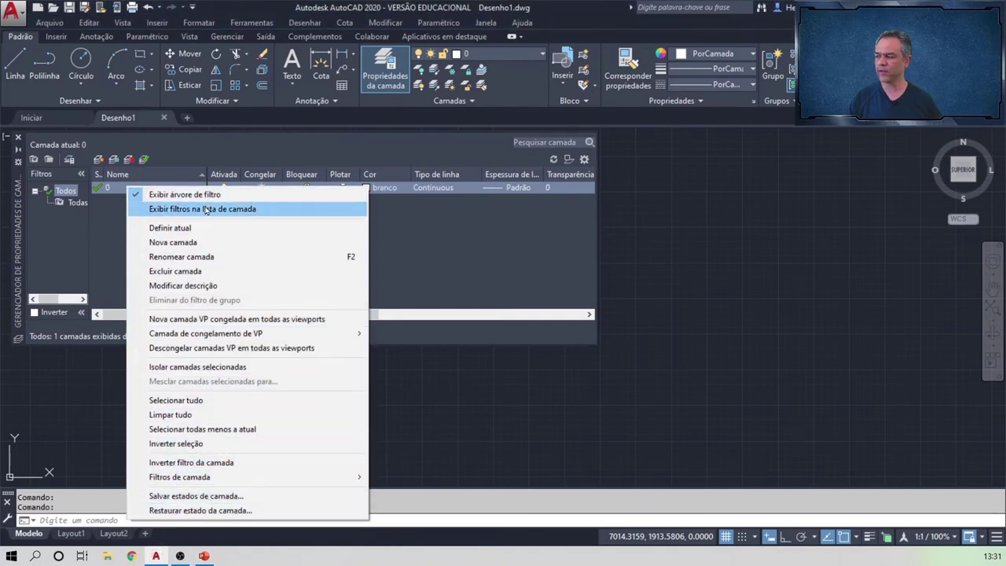
left_click(674, 116)
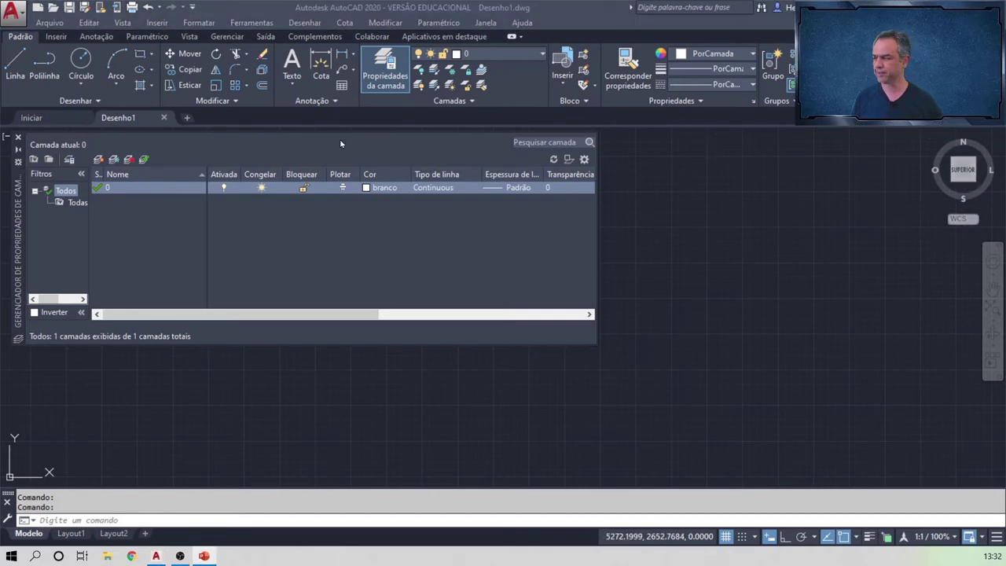
Step: Add a new layer named Texto coloured yellow
left_click(99, 160)
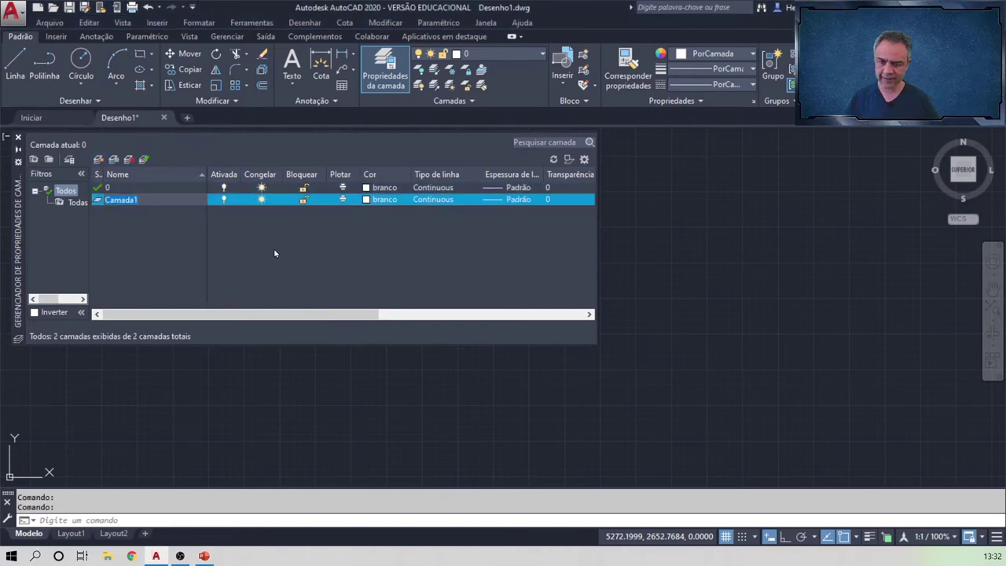
type("Texto")
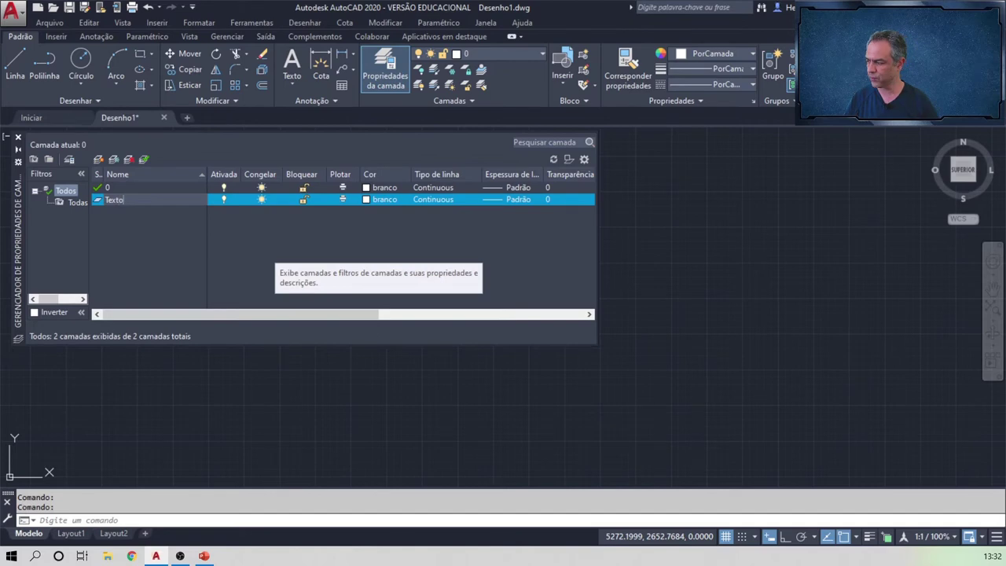
left_click(384, 199)
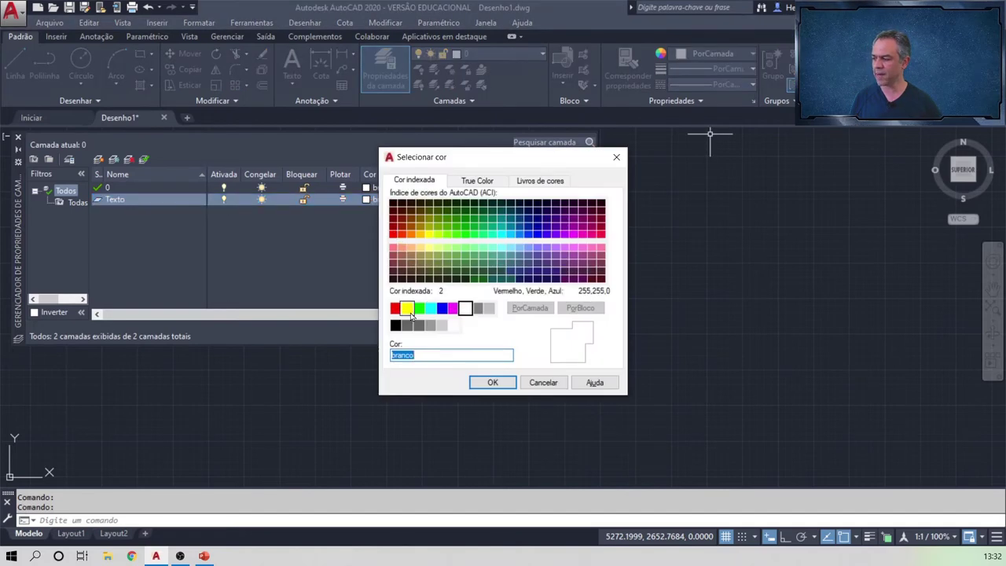
left_click(407, 308)
left_click(492, 382)
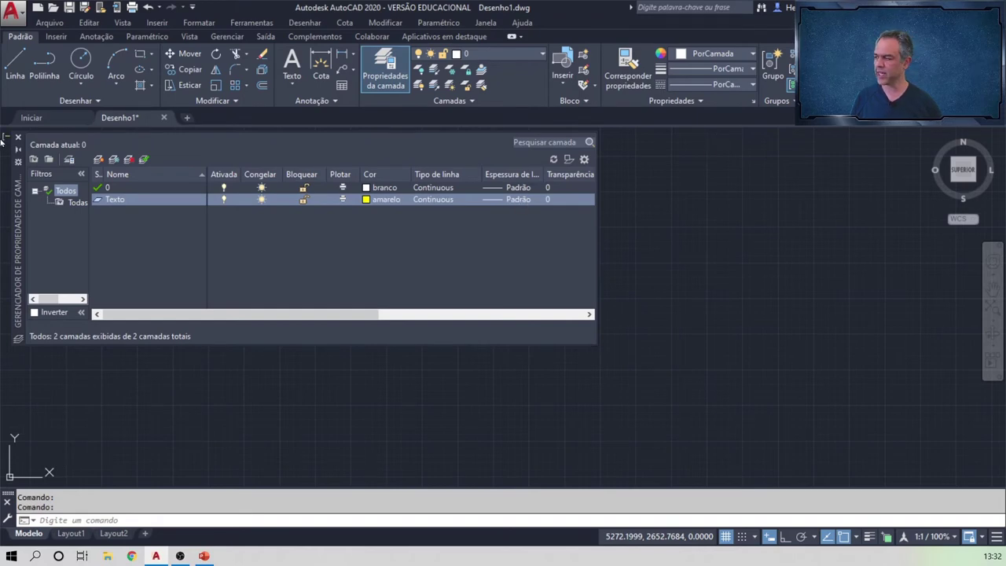
Step: Add an Alvenaria em corte layer, white with a 0.70 mm lineweight
left_click(68, 160)
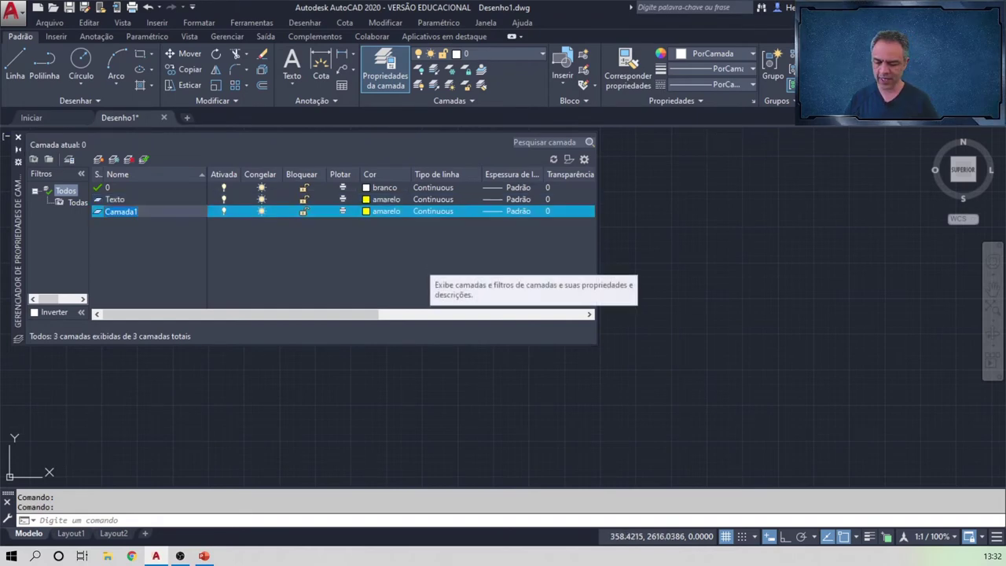
type("Alvenaria em ")
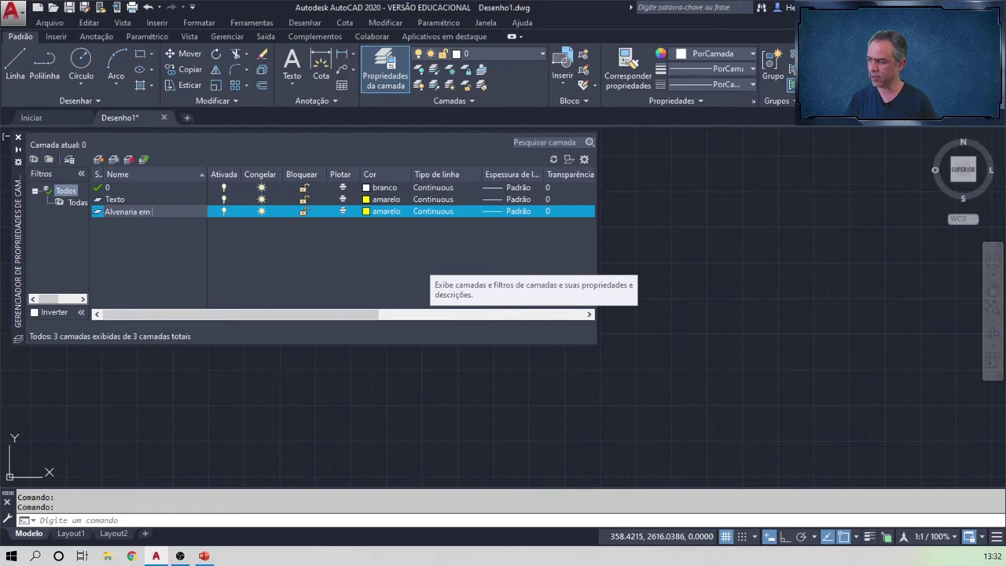
type("corte")
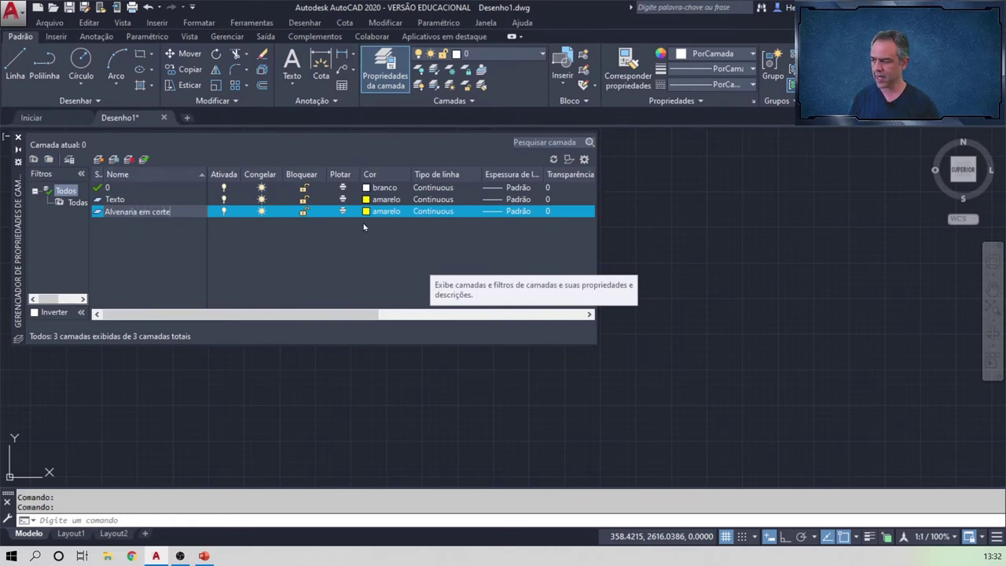
left_click(374, 211)
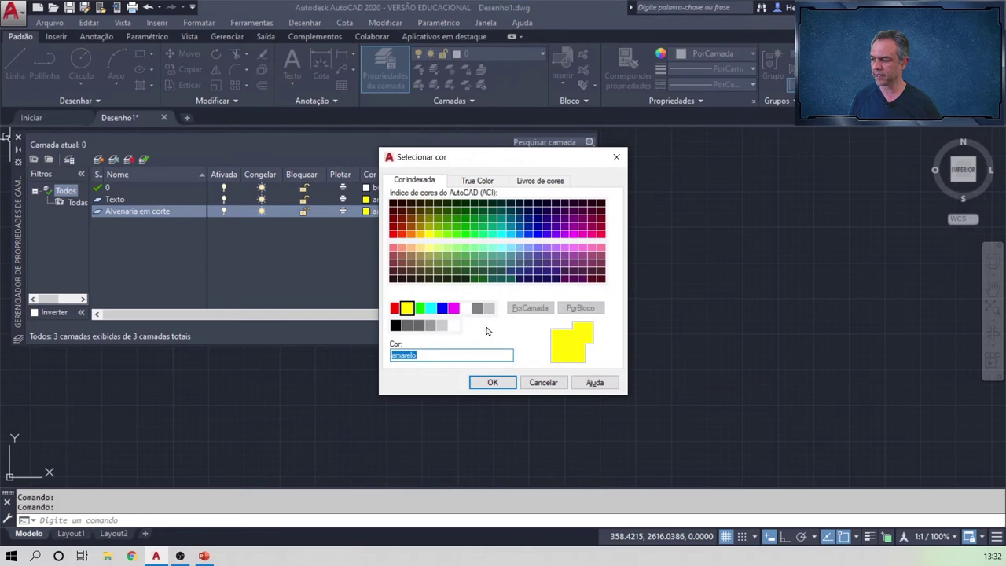
left_click(465, 307)
left_click(492, 382)
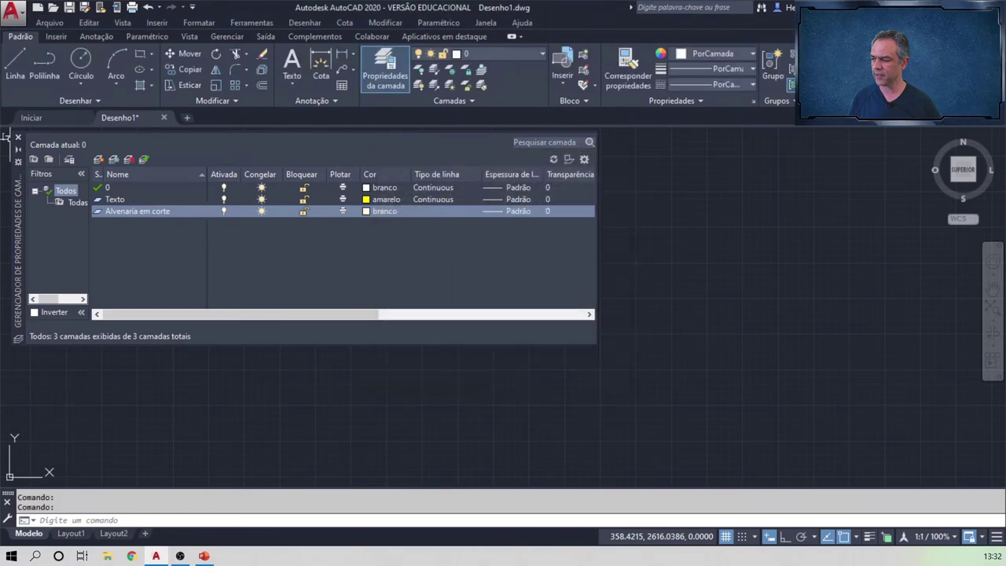
left_click(519, 212)
scroll(497, 258, "down", 2)
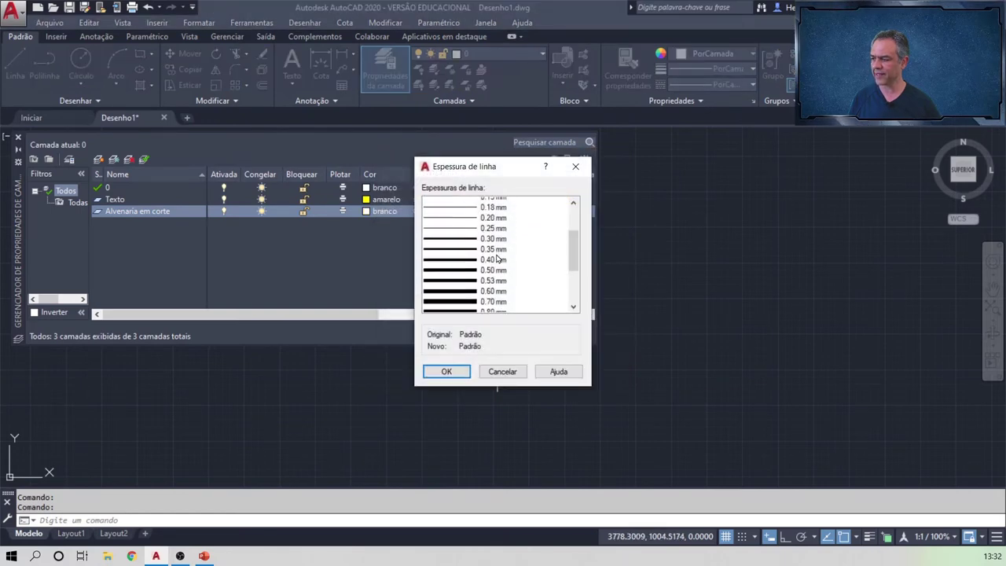
scroll(497, 258, "down", 3)
left_click(487, 212)
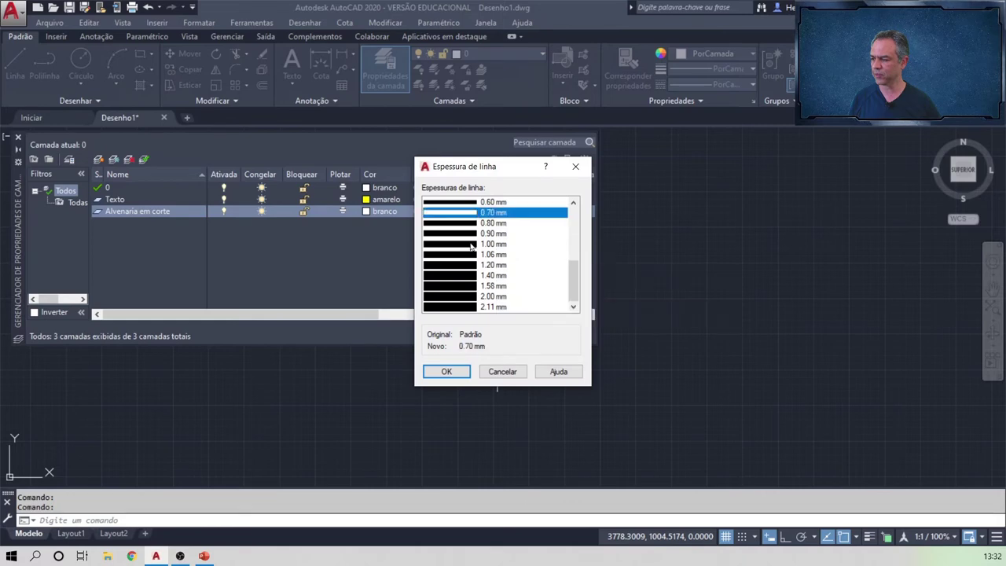
left_click(446, 371)
Step: Create another new layer named Alvenaria baixa
left_click(99, 159)
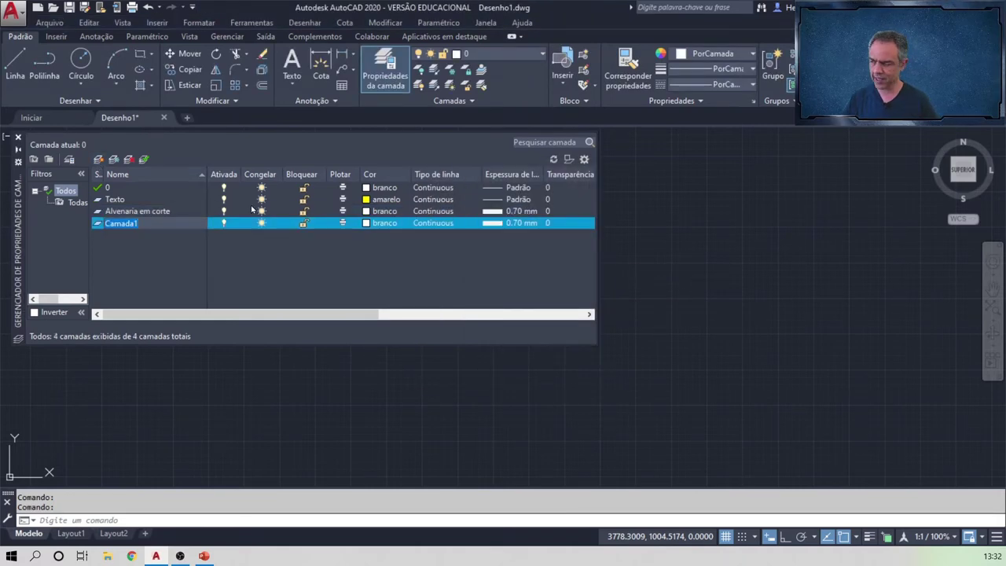
type("Alvenaria")
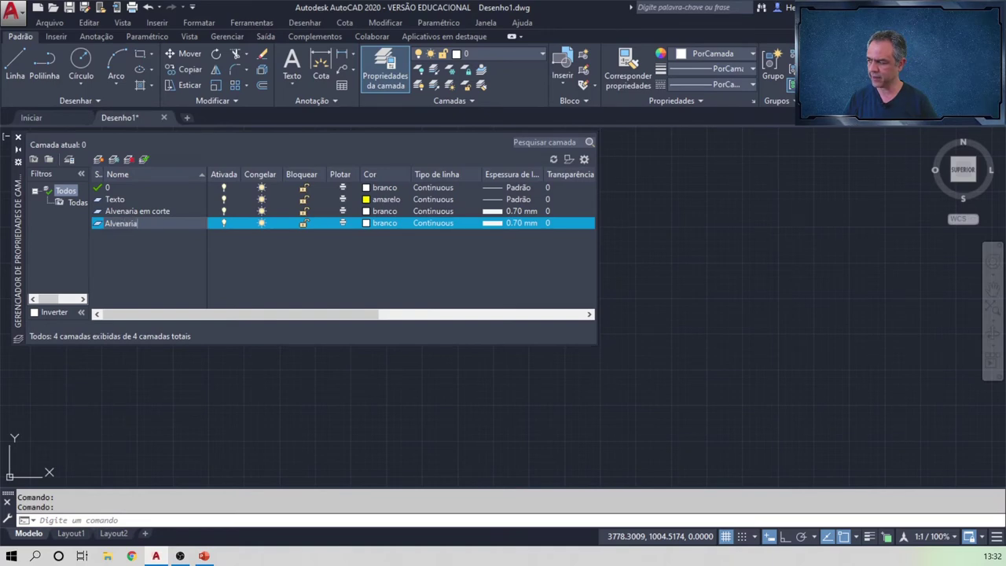
type(" baixa")
key("Return")
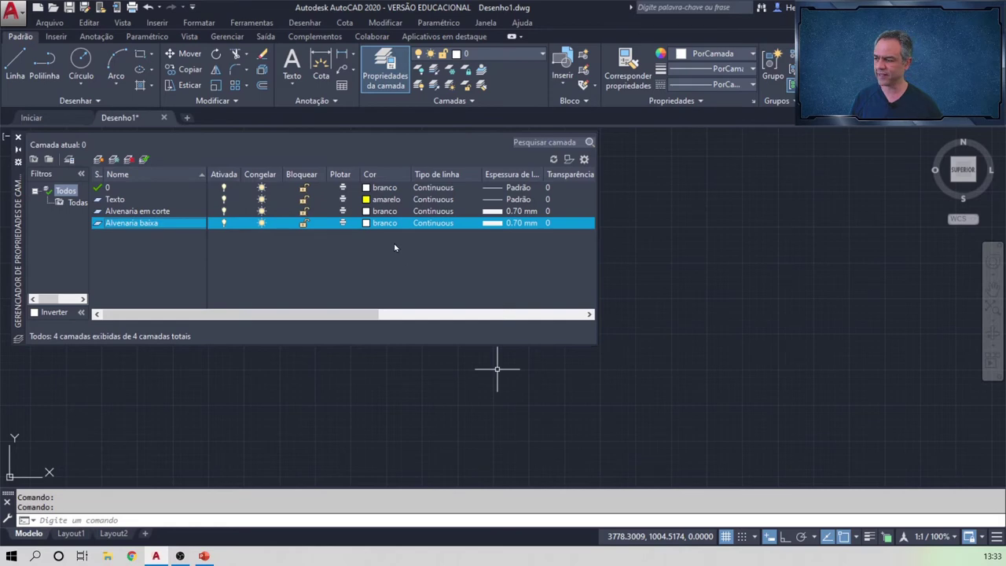
Step: Make the Alvenaria baixa layer cyan with a 0.40 mm lineweight
left_click(367, 223)
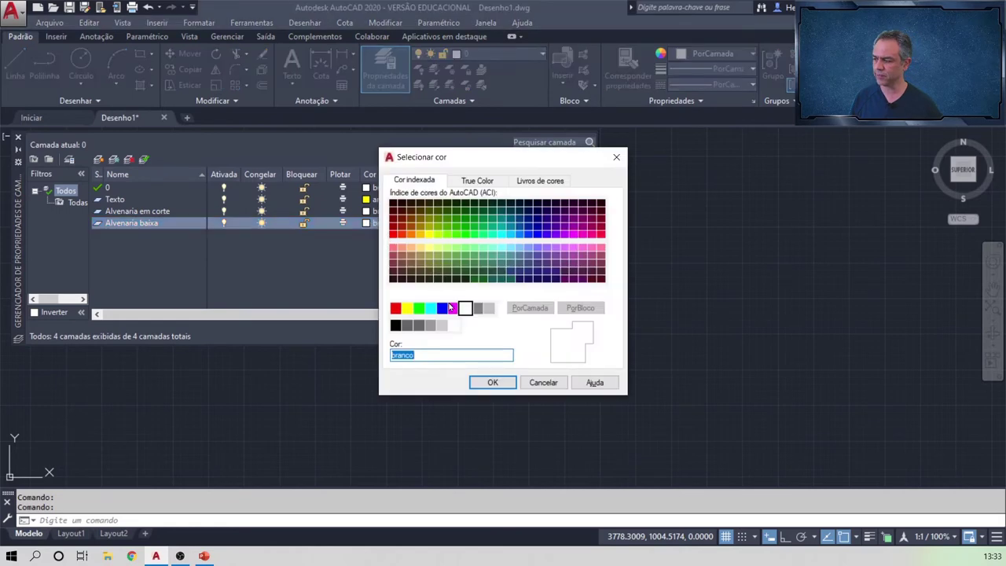
left_click(431, 308)
left_click(492, 382)
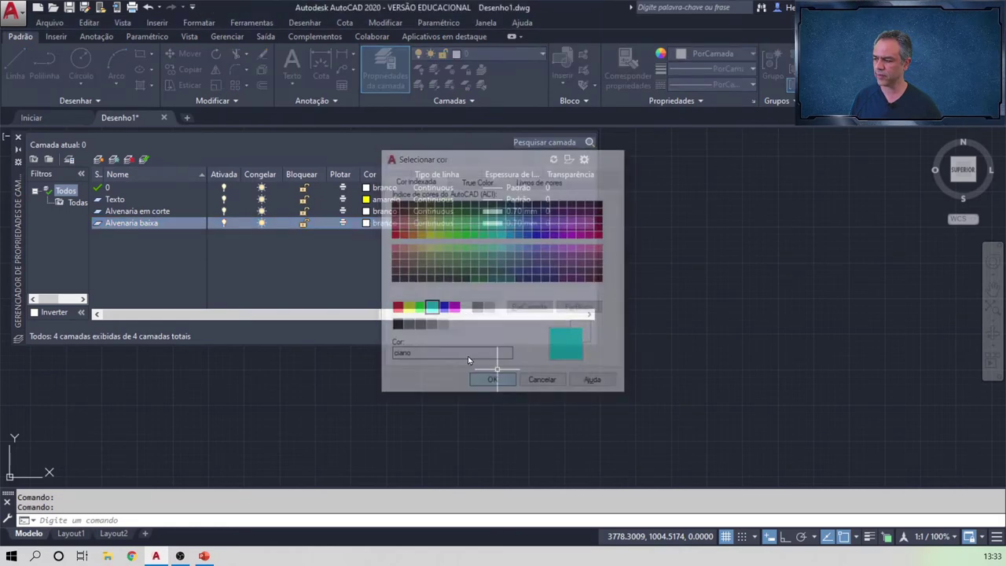
left_click(515, 223)
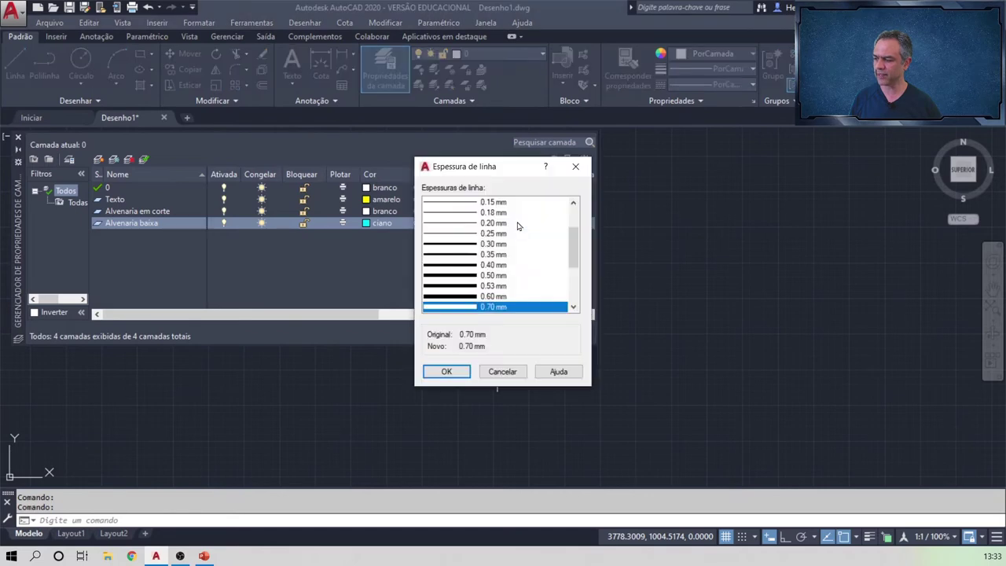
scroll(500, 268, "down", 2)
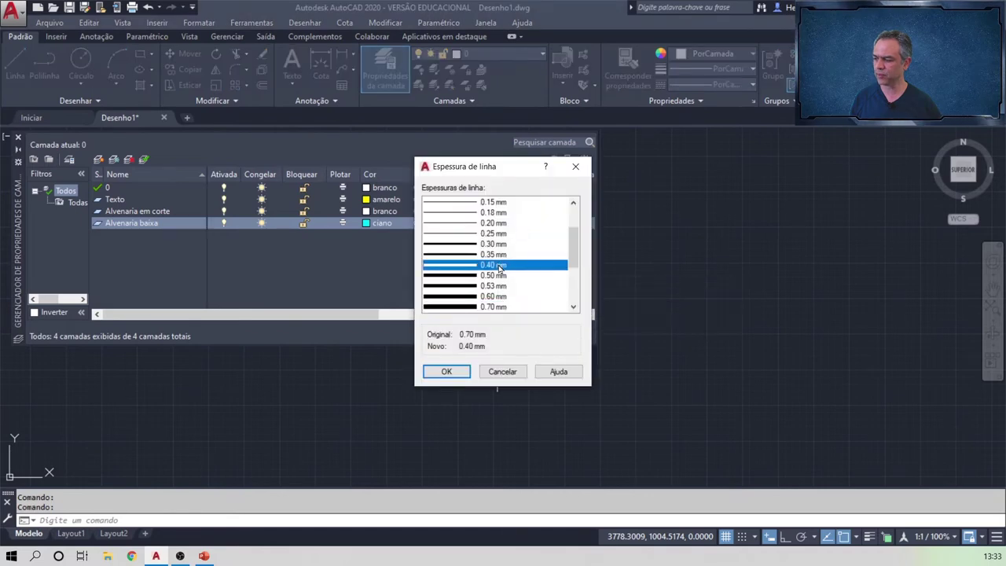
left_click(446, 371)
Step: Add an Alvenaria em vista layer, blue with a 0.50 mm lineweight
left_click(98, 160)
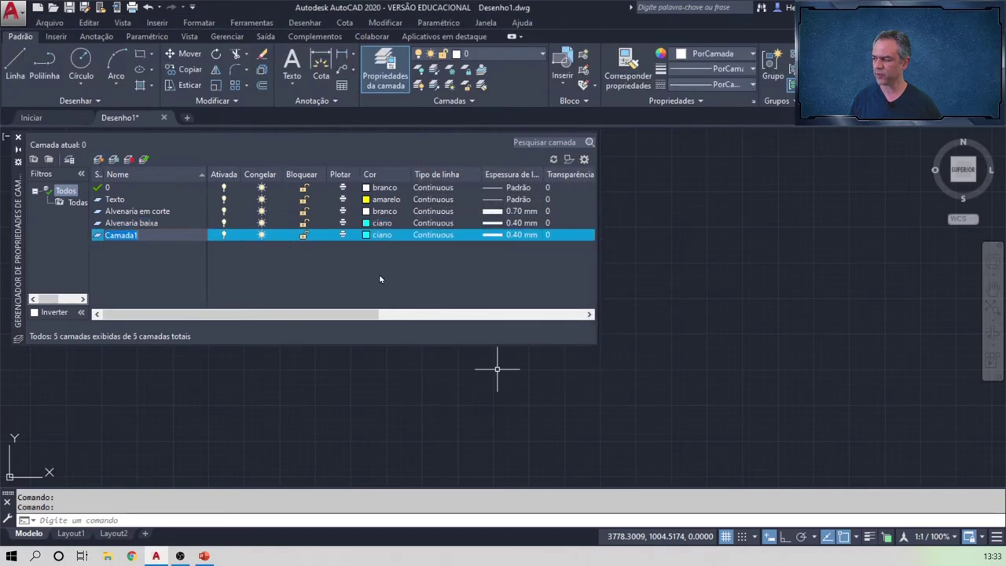
type("A")
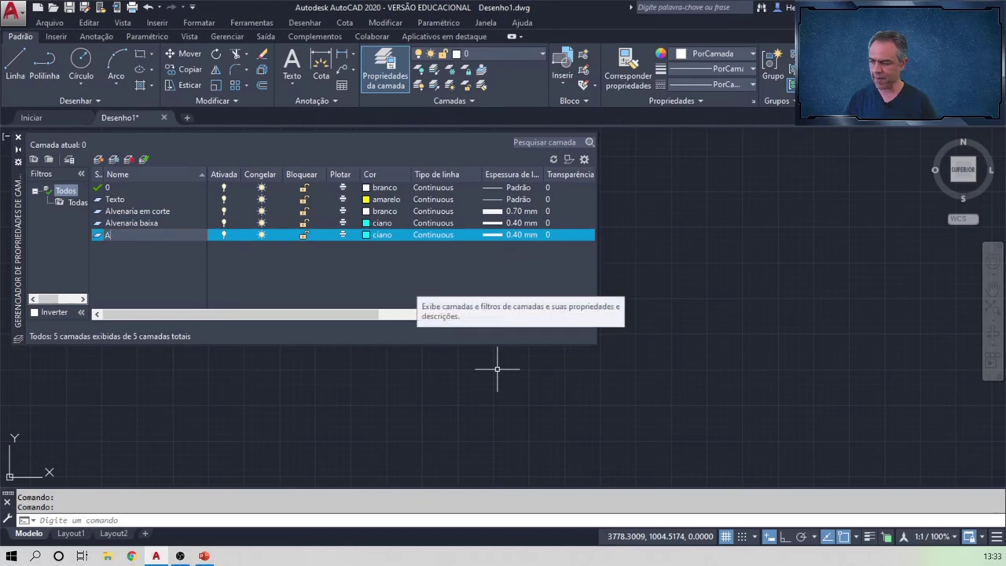
type("lav")
key("BackSpace")
key("BackSpace")
type("v")
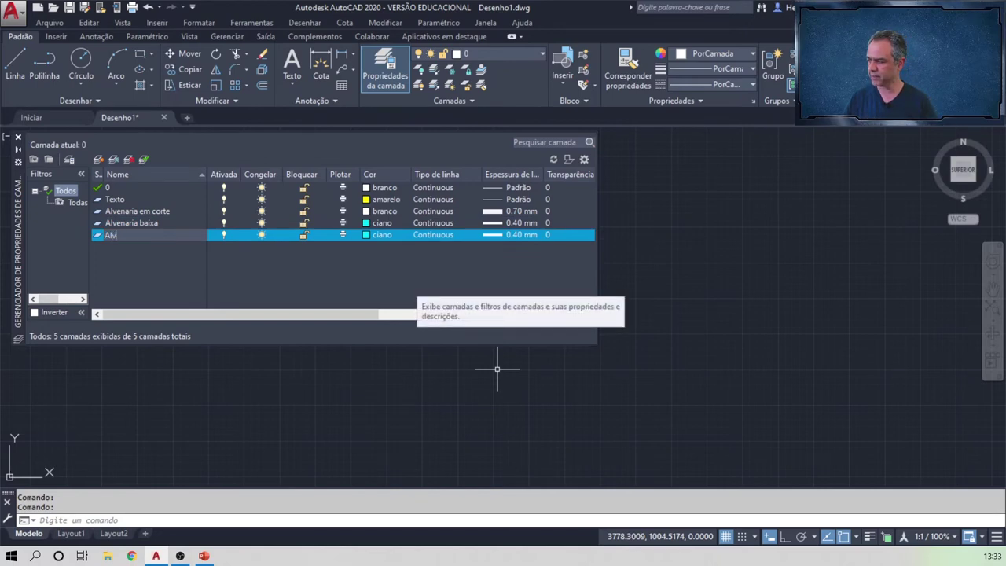
type("enaria em vista")
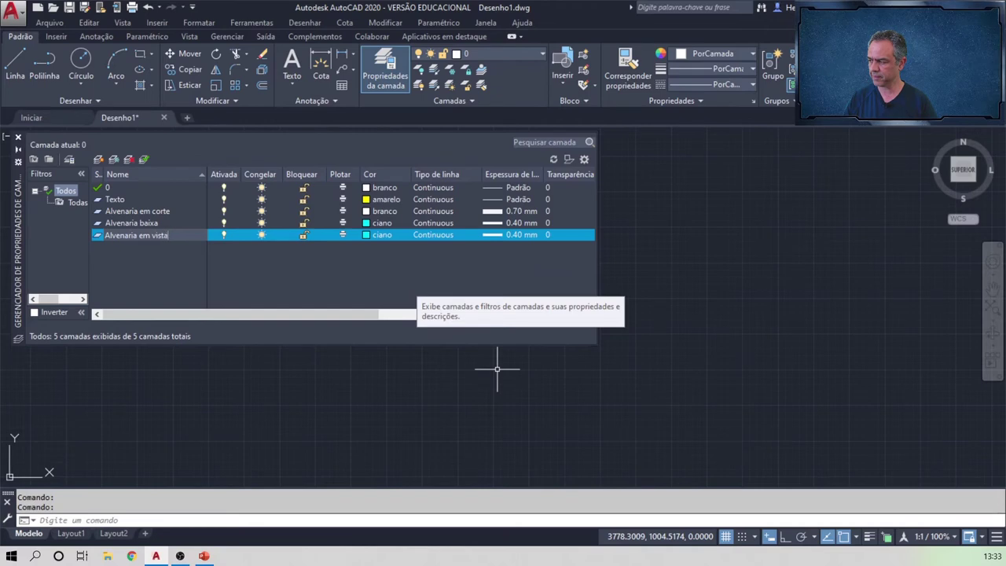
left_click(382, 234)
left_click(443, 308)
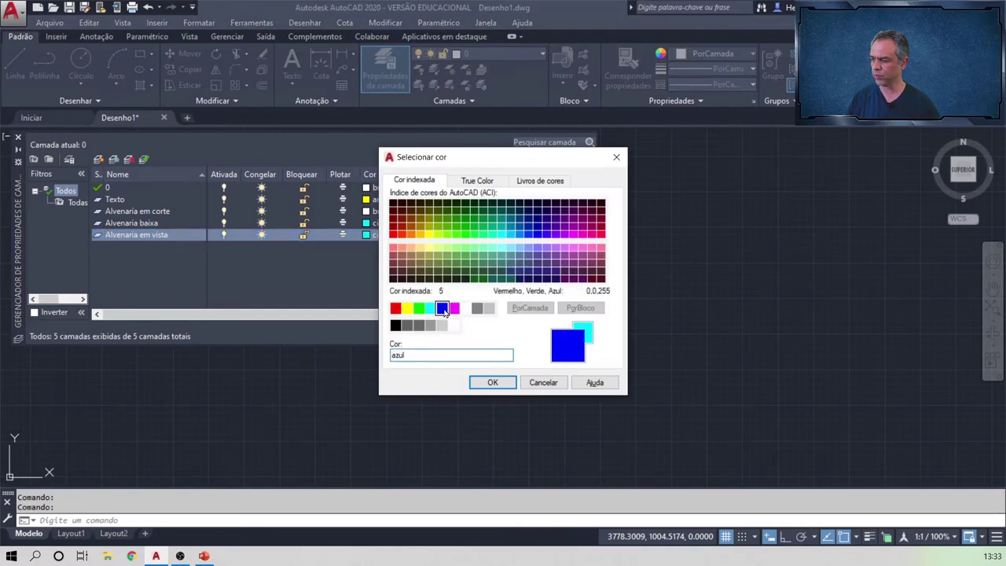
left_click(493, 382)
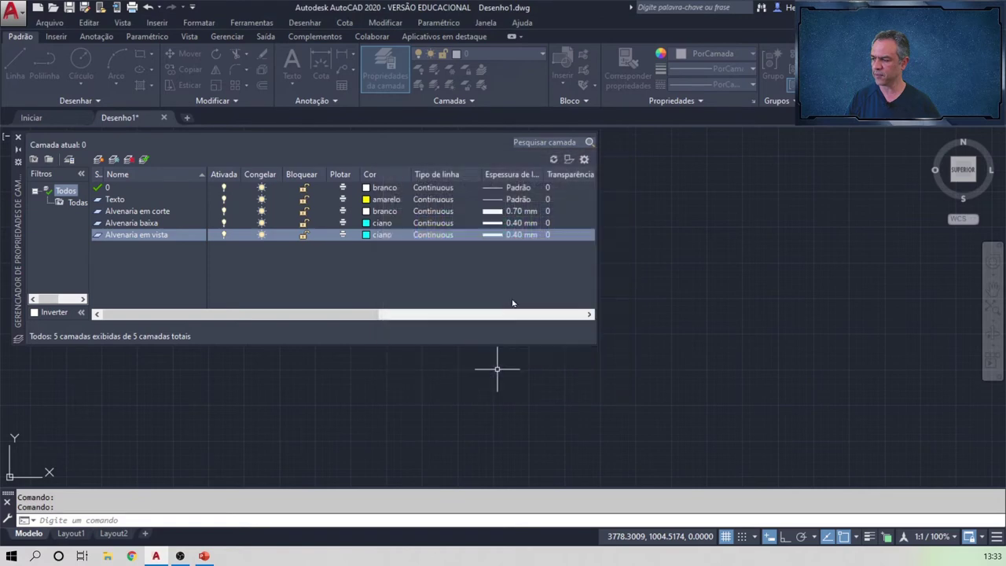
left_click(519, 234)
left_click(573, 307)
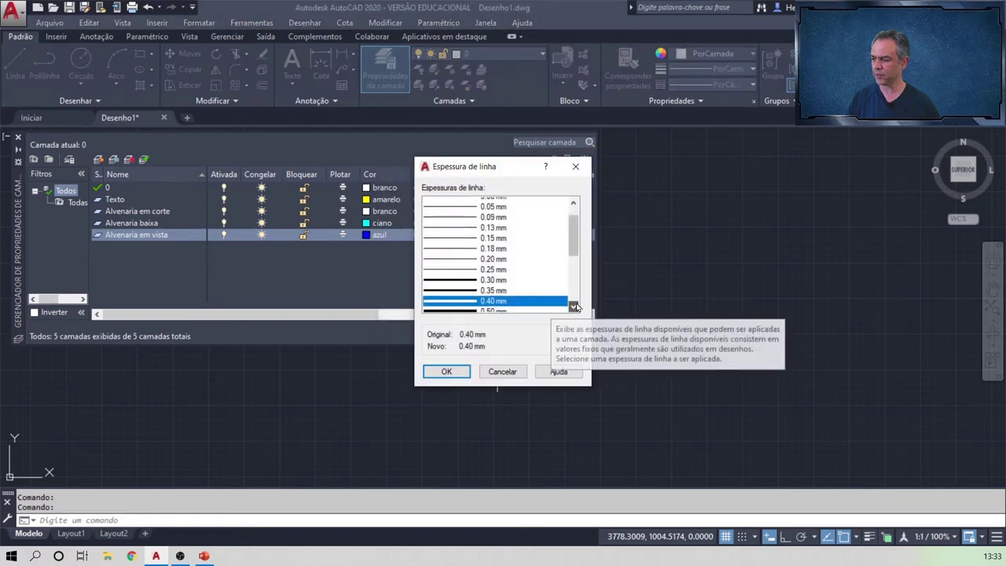
left_click(521, 307)
left_click(447, 371)
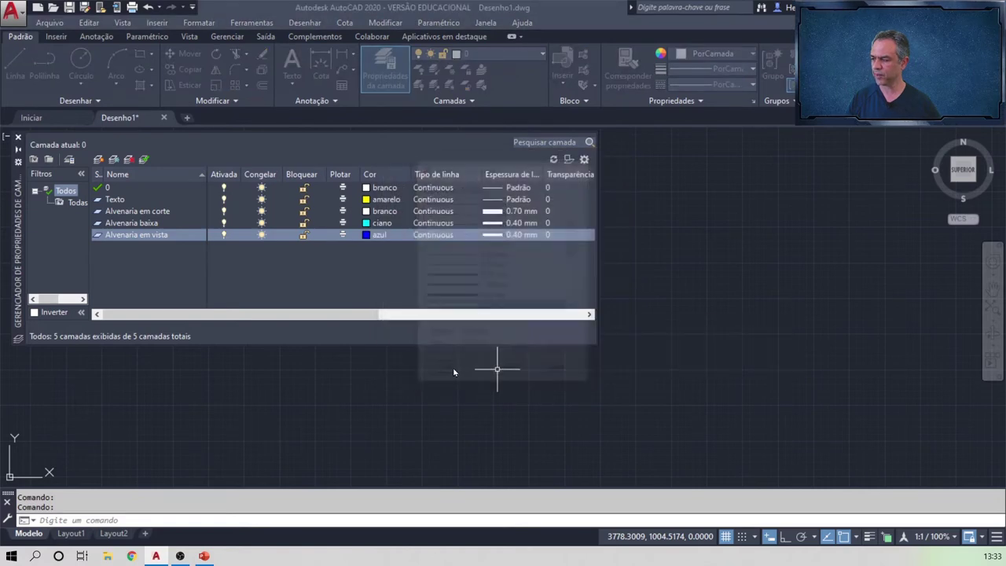
Step: Add a Cobertura layer, red with a 0.13 mm lineweight
key("alt+n")
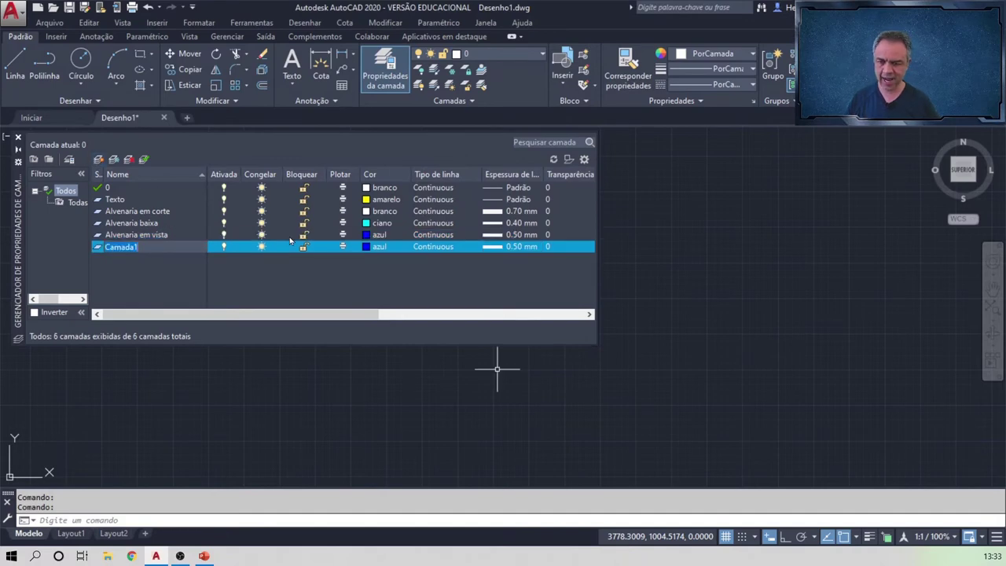
type("Cobertura")
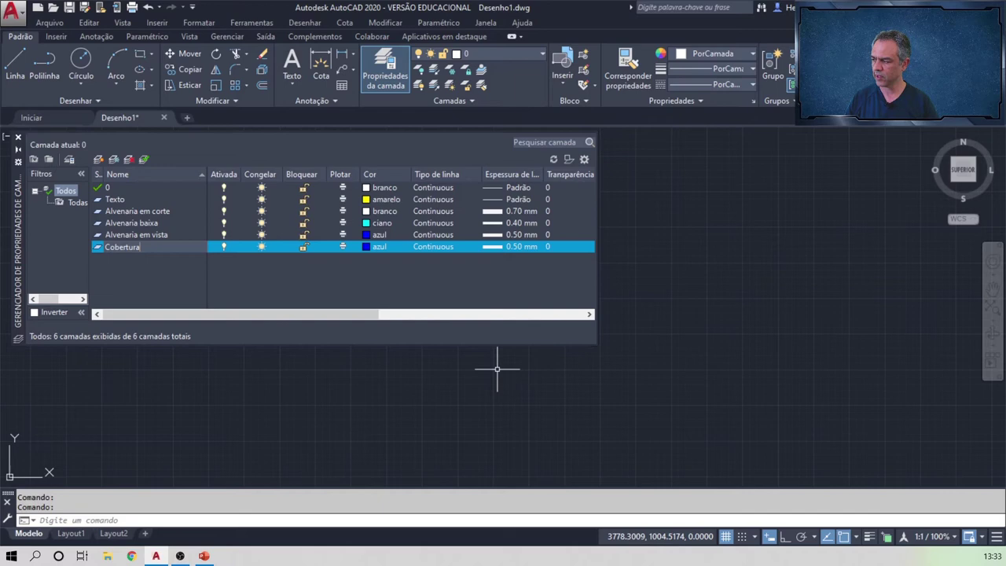
key("Return")
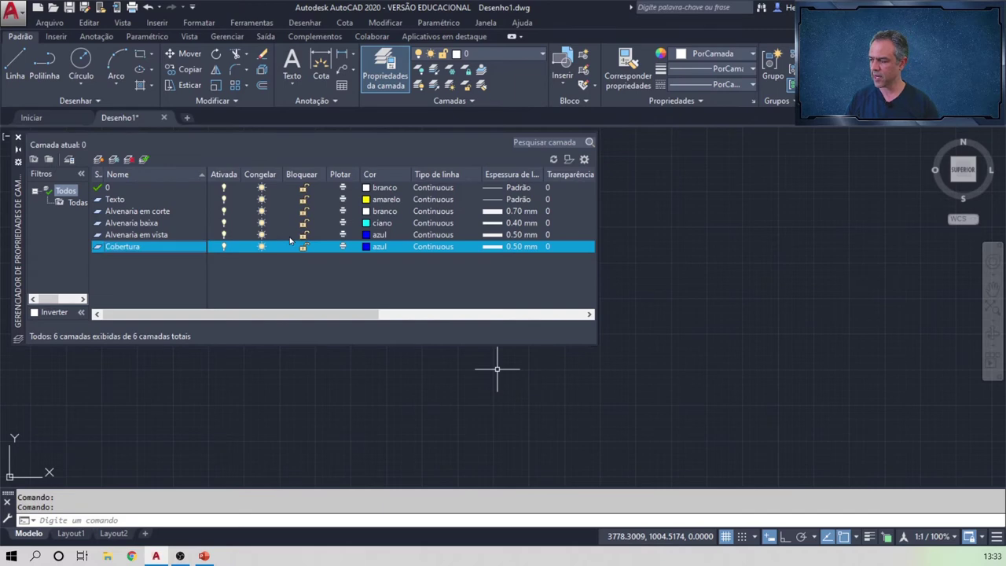
left_click(367, 248)
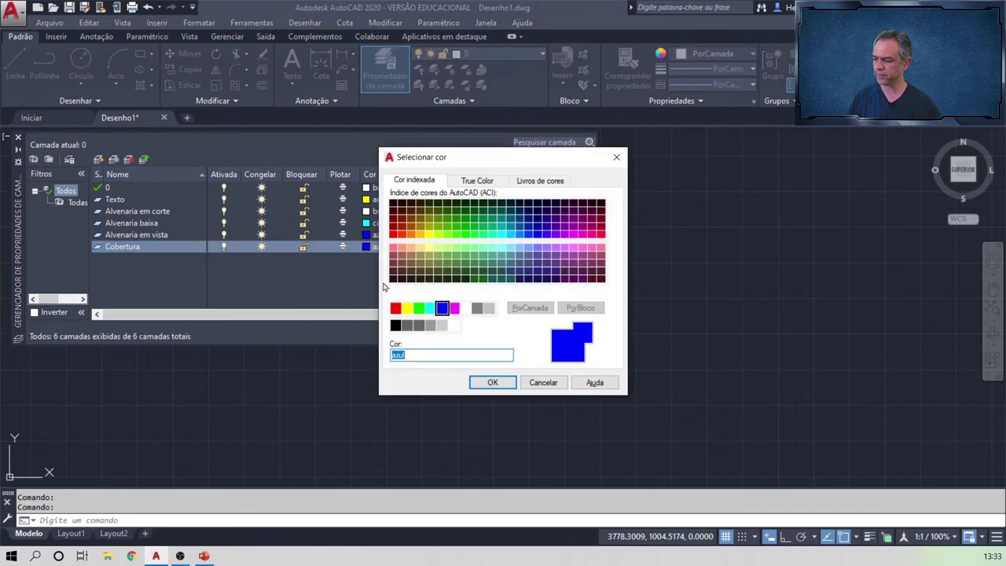
left_click(396, 307)
left_click(474, 381)
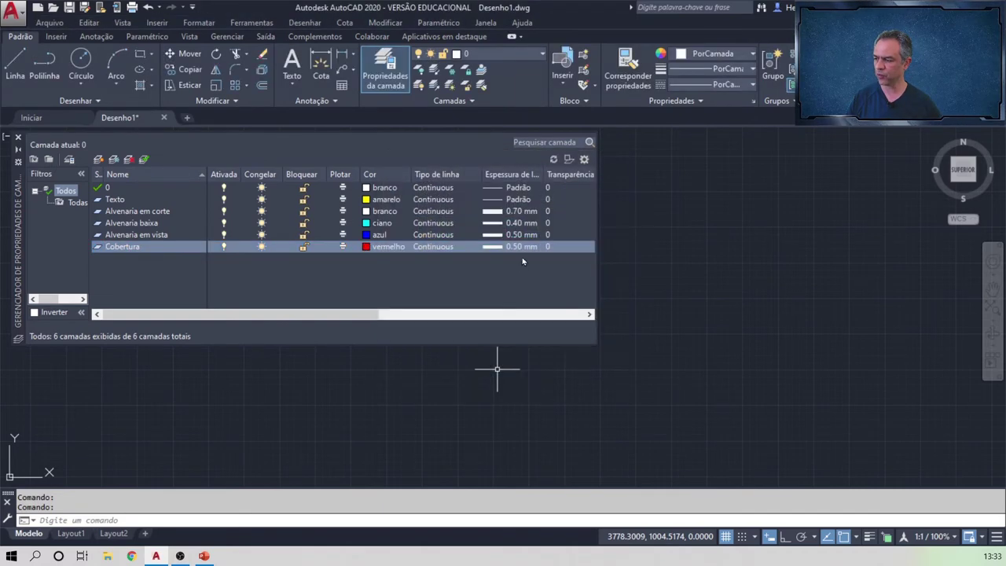
left_click(524, 248)
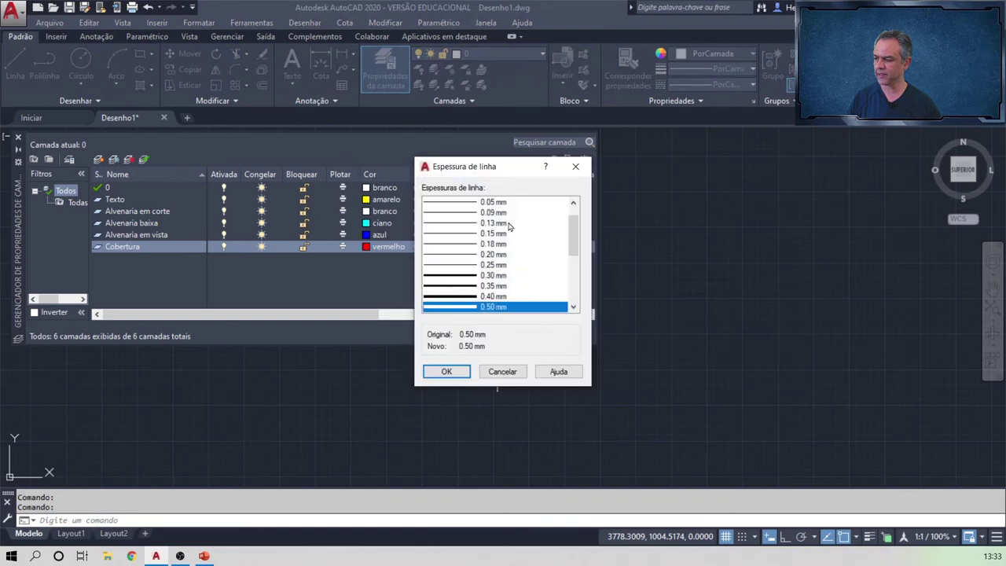
left_click(504, 223)
left_click(459, 372)
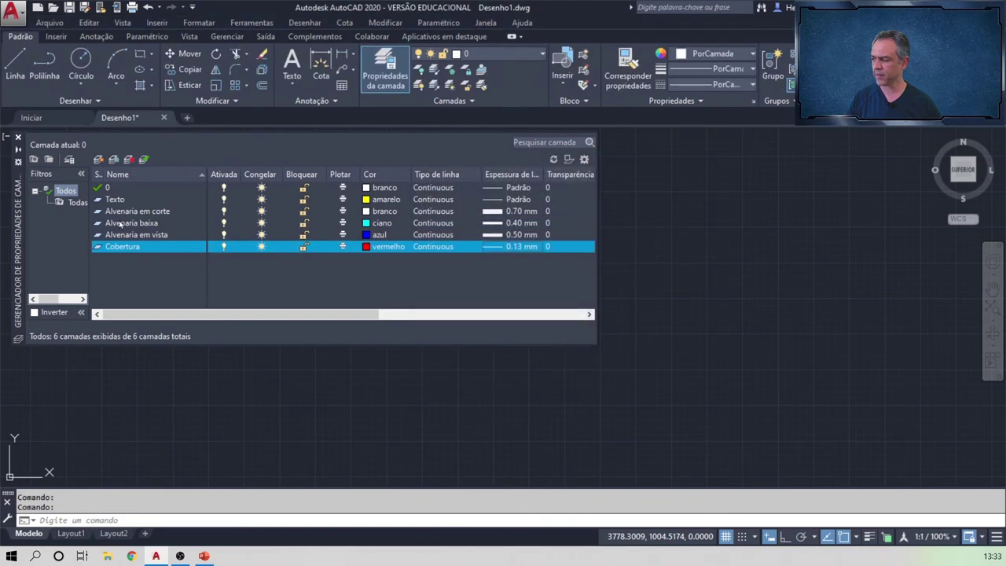
Step: Add a Cotas layer with colour 30
left_click(98, 160)
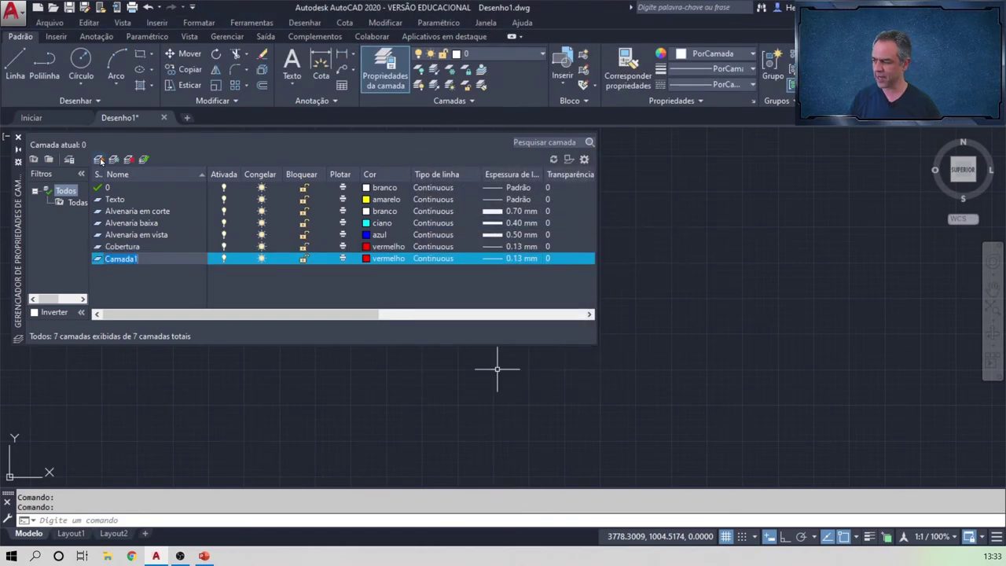
type("Cotas")
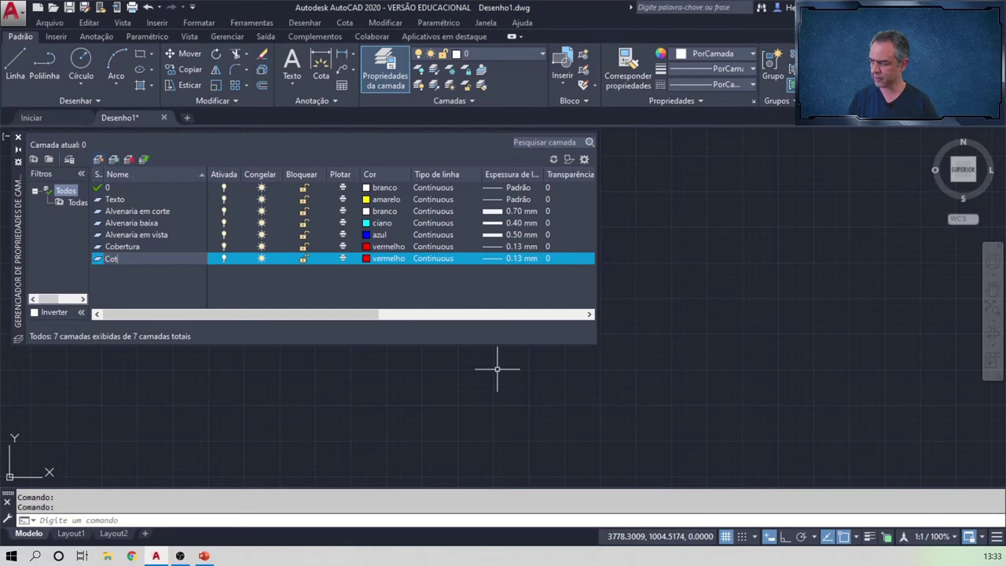
left_click(393, 262)
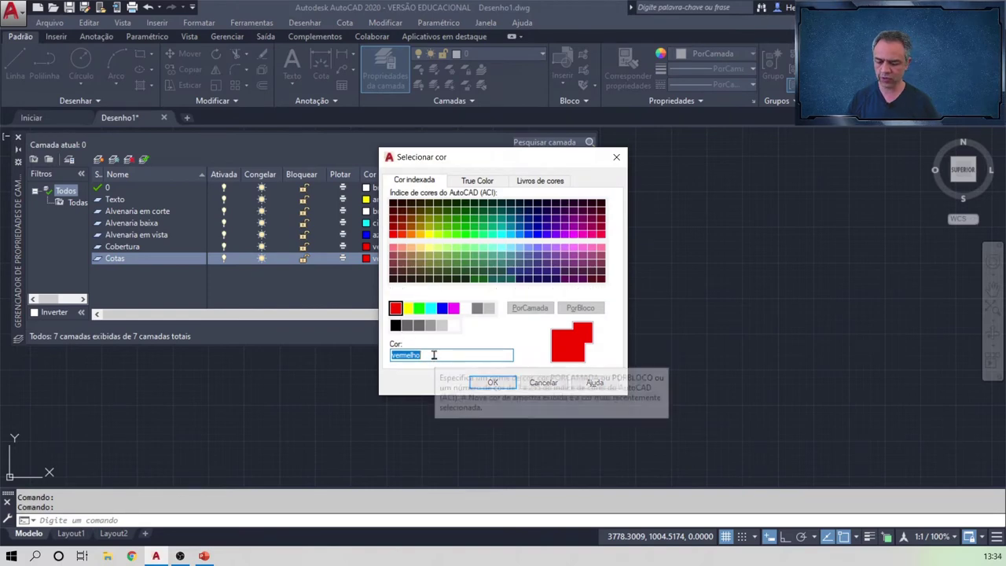
type("30")
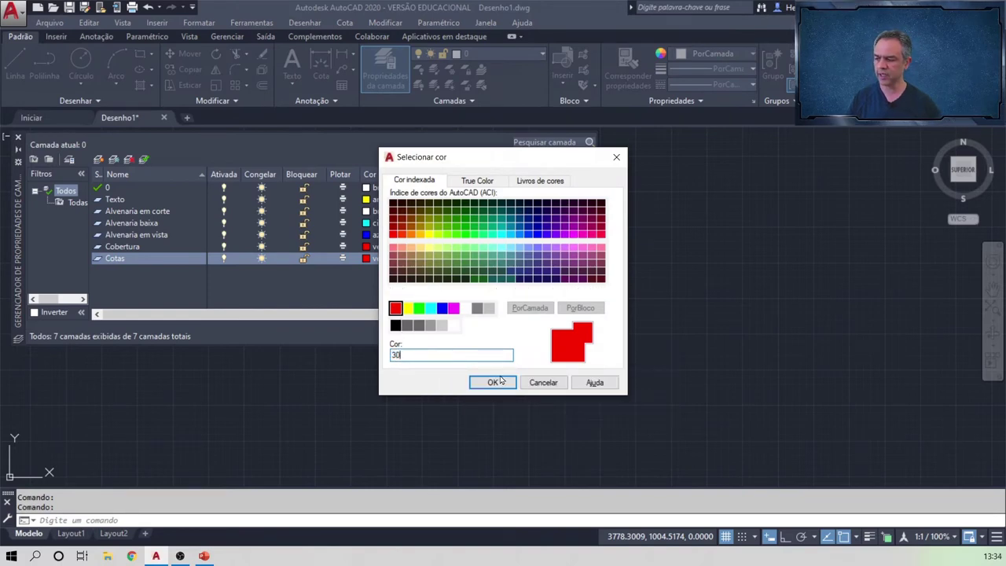
left_click(495, 382)
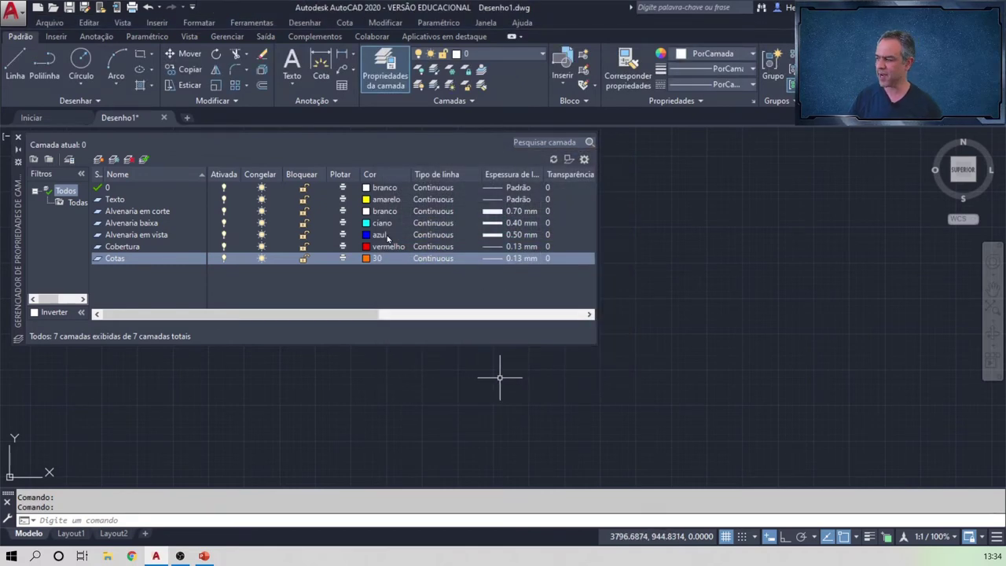
Step: Add an Esquadrias layer, green with a 0.30 mm lineweight
left_click(100, 160)
type("Esquadrias")
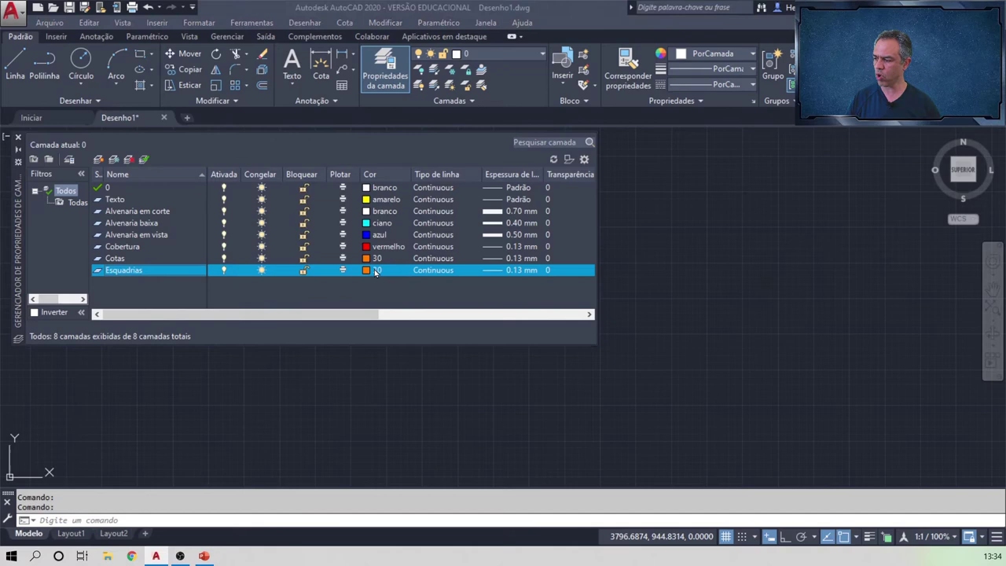
left_click(375, 271)
type("verde")
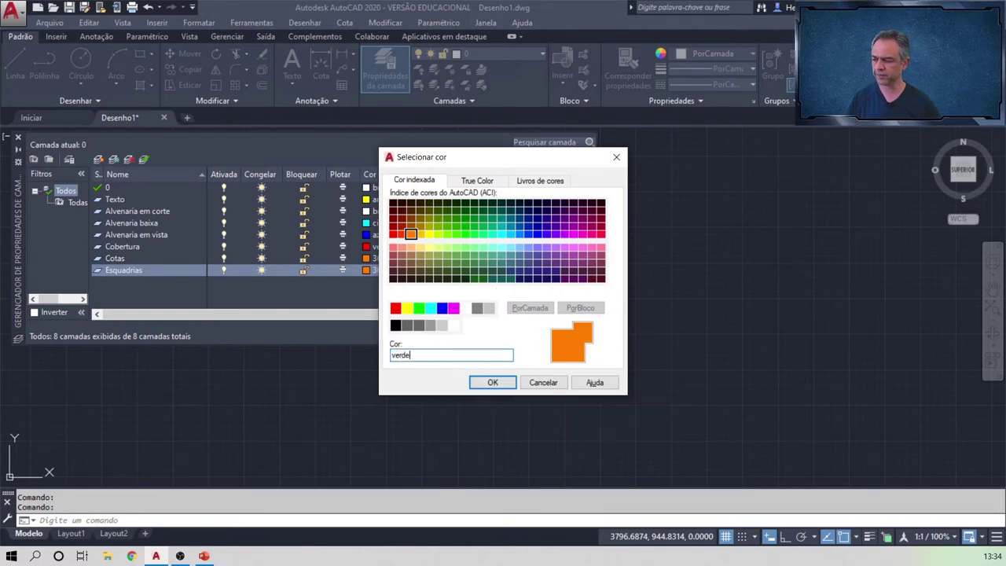
left_click(493, 382)
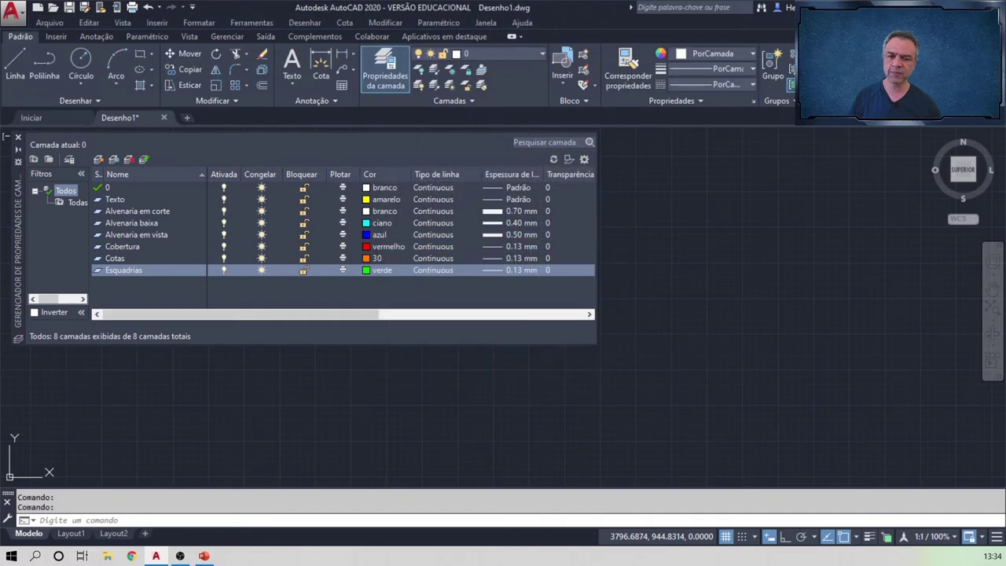
left_click(520, 270)
left_click(487, 297)
left_click(452, 368)
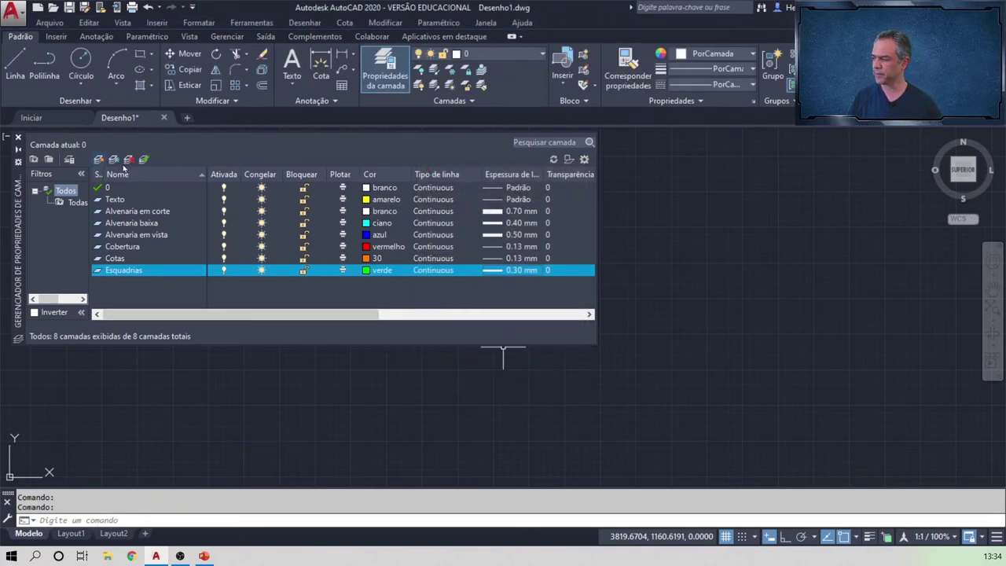
Step: Add a Hachura layer with grey colour 9 and 0.13 mm lineweight
left_click(98, 159)
type("Hachura")
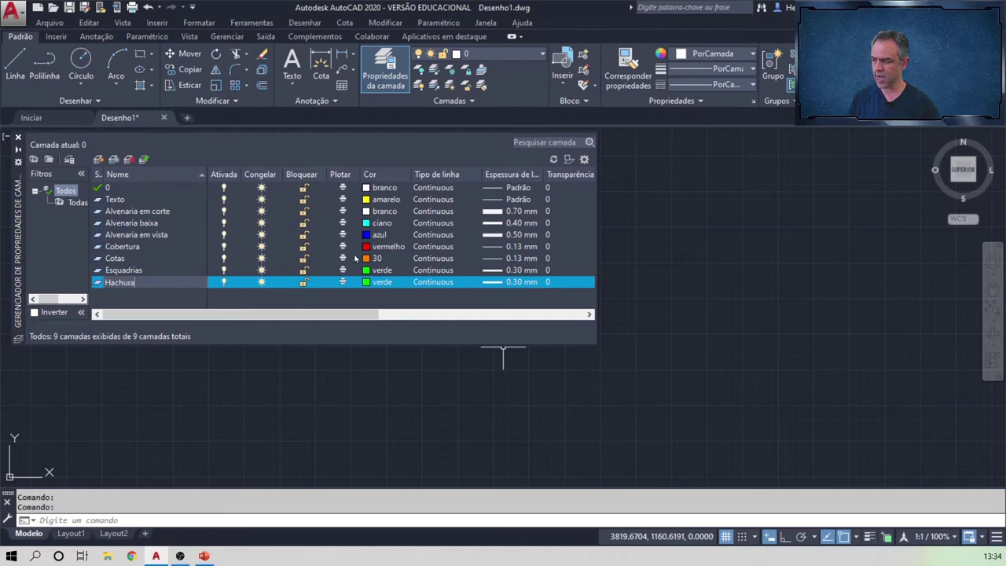
left_click(373, 283)
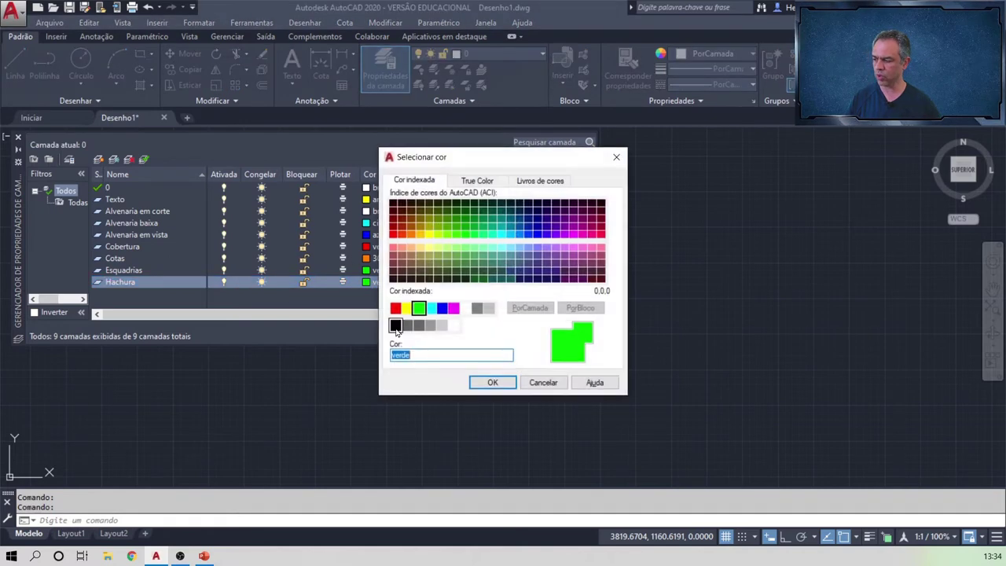
type("9")
left_click(489, 383)
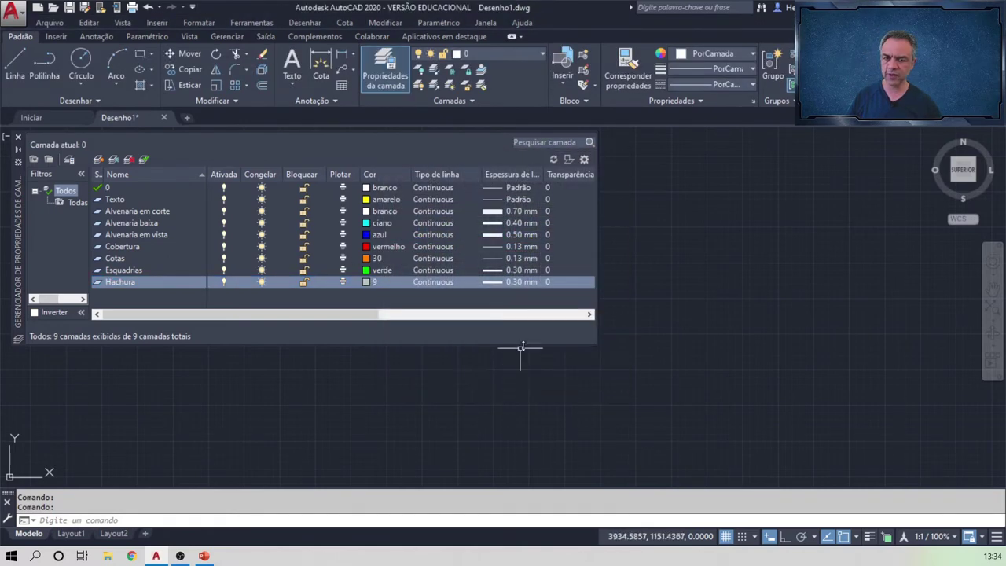
left_click(532, 283)
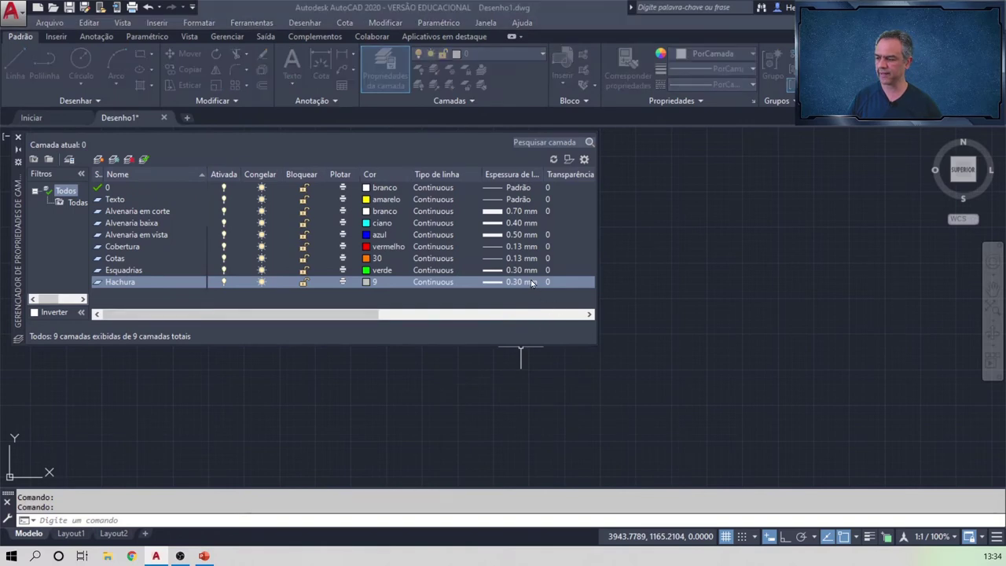
left_click(493, 243)
left_click(447, 372)
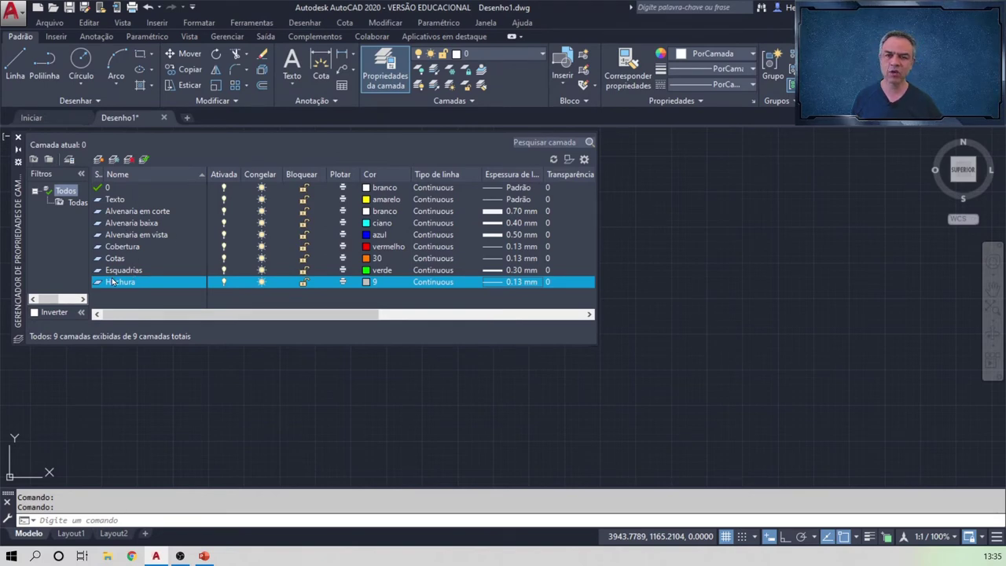
Step: Close the layer manager and review the nine layers in the ribbon list, keeping layer 0 current
left_click(19, 138)
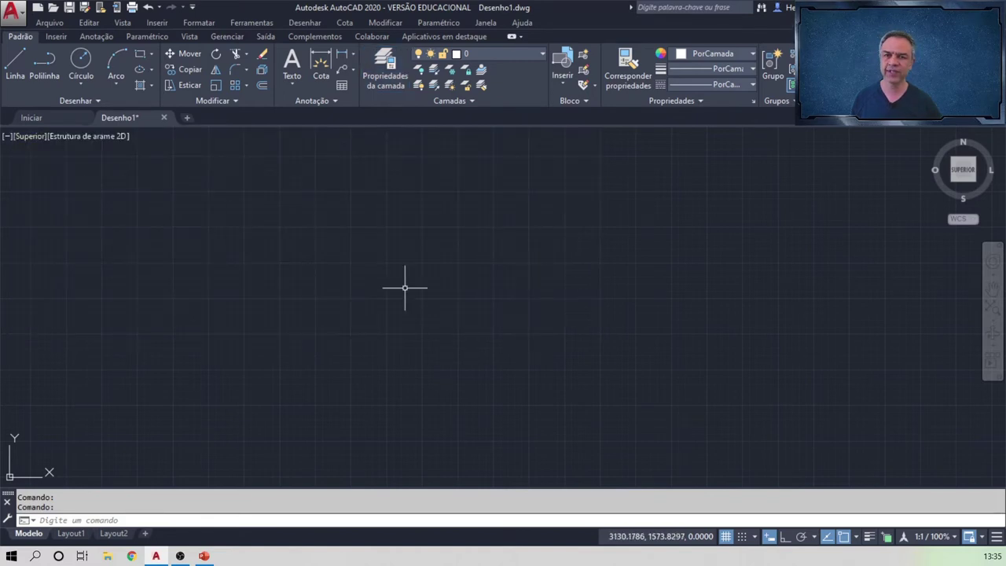
left_click(542, 56)
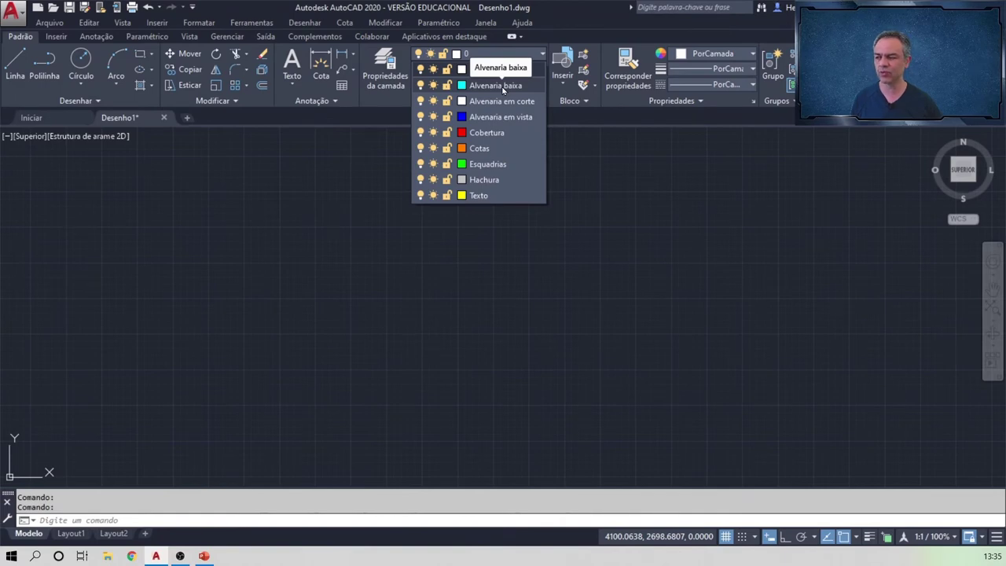
key("Escape")
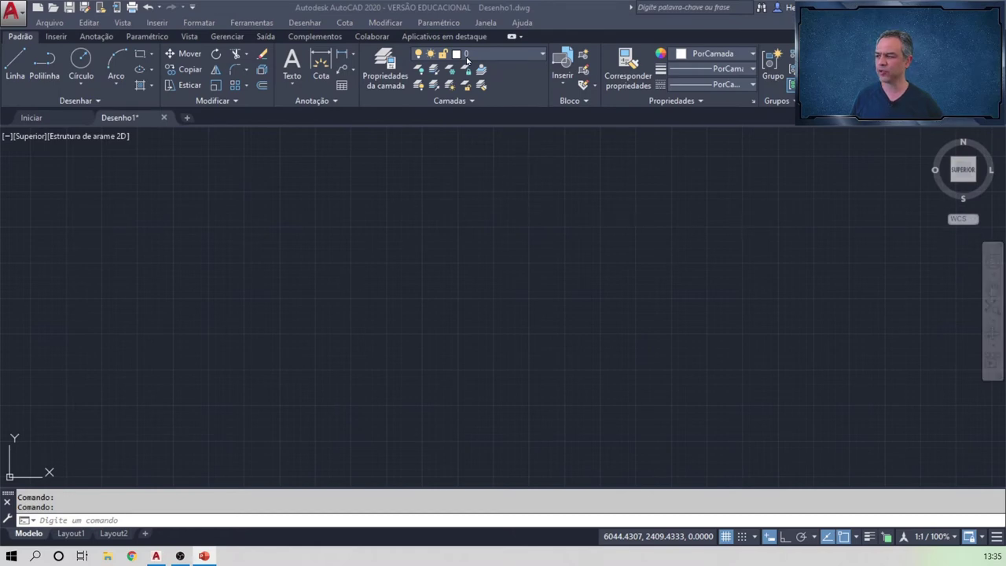
Step: Draw a slanted line at lower left on layer 0
left_click(16, 70)
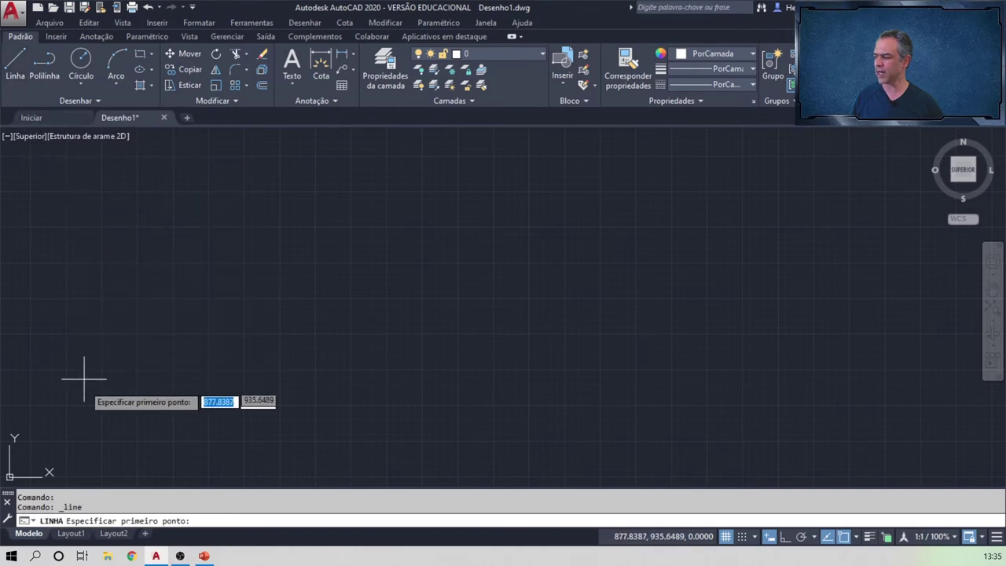
left_click(92, 402)
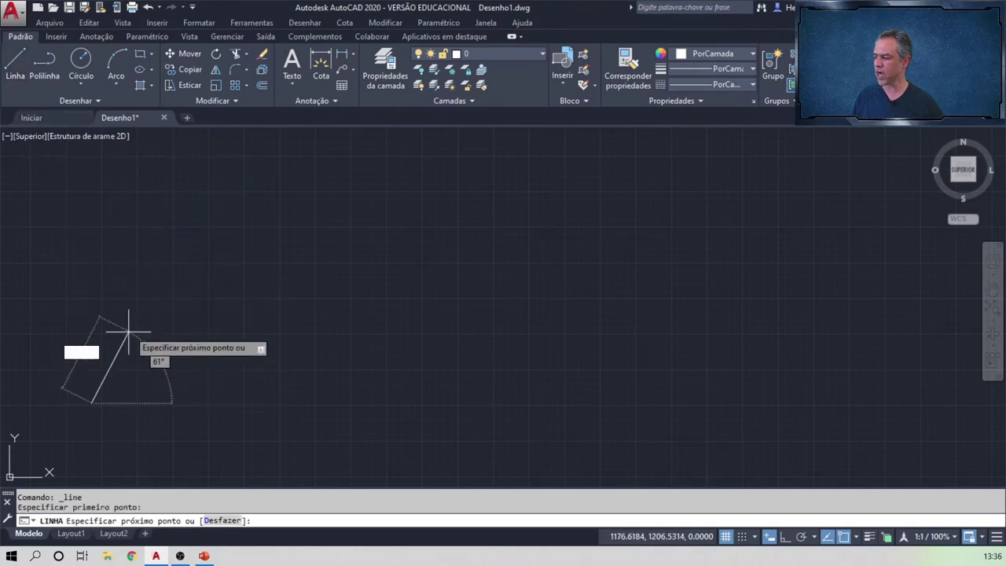
left_click(125, 257)
key("Return")
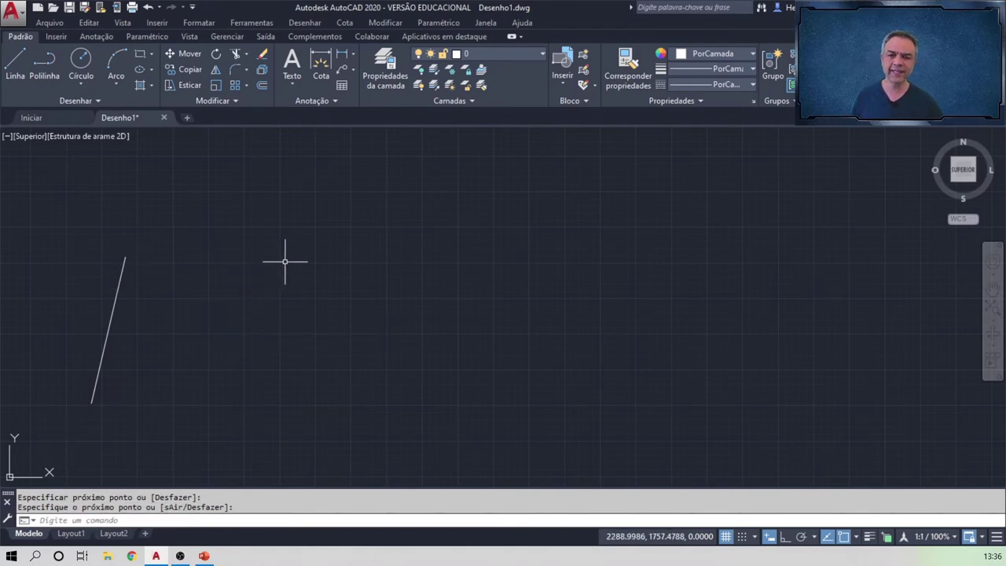
Step: Make Alvenaria em corte current and draw a tall rectangle
left_click(542, 55)
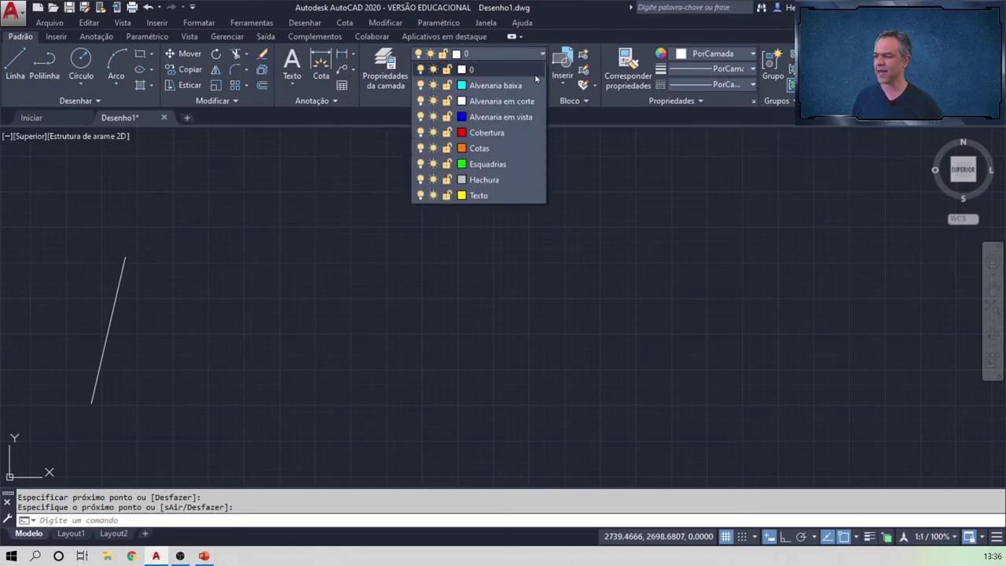
left_click(533, 102)
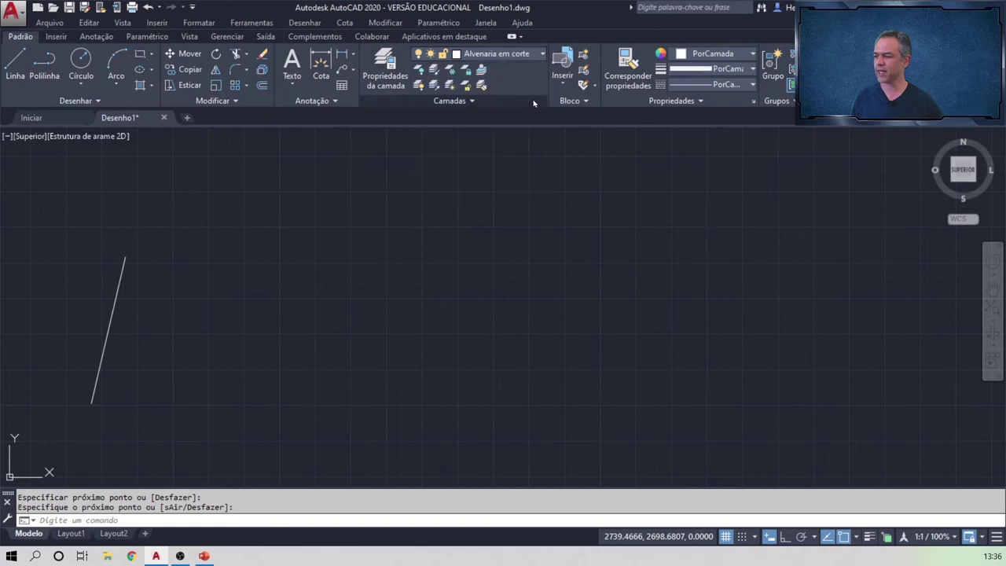
left_click(140, 55)
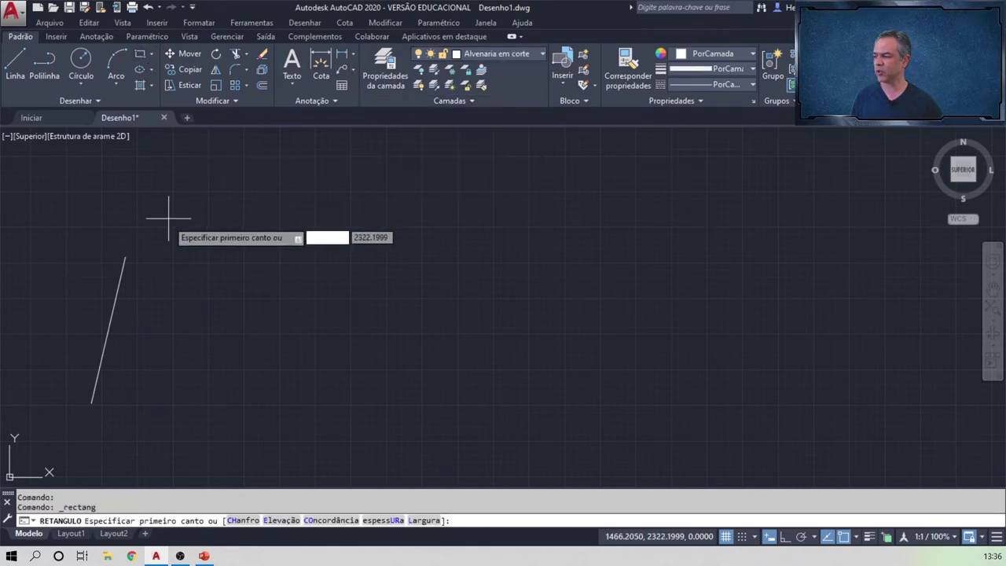
left_click(173, 262)
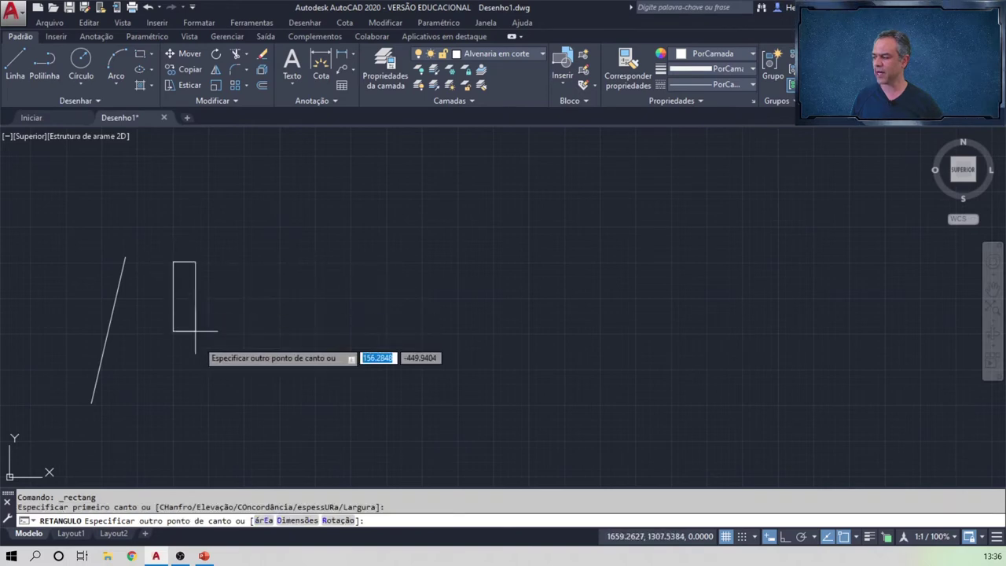
left_click(221, 407)
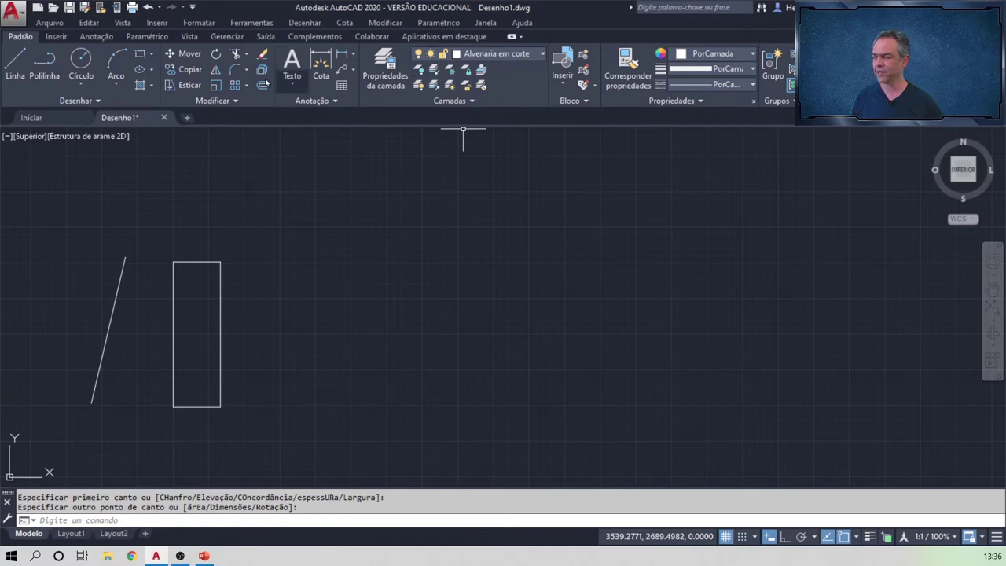
Step: Draw a slanted line rising up and right from the rectangle's top corner
left_click(16, 65)
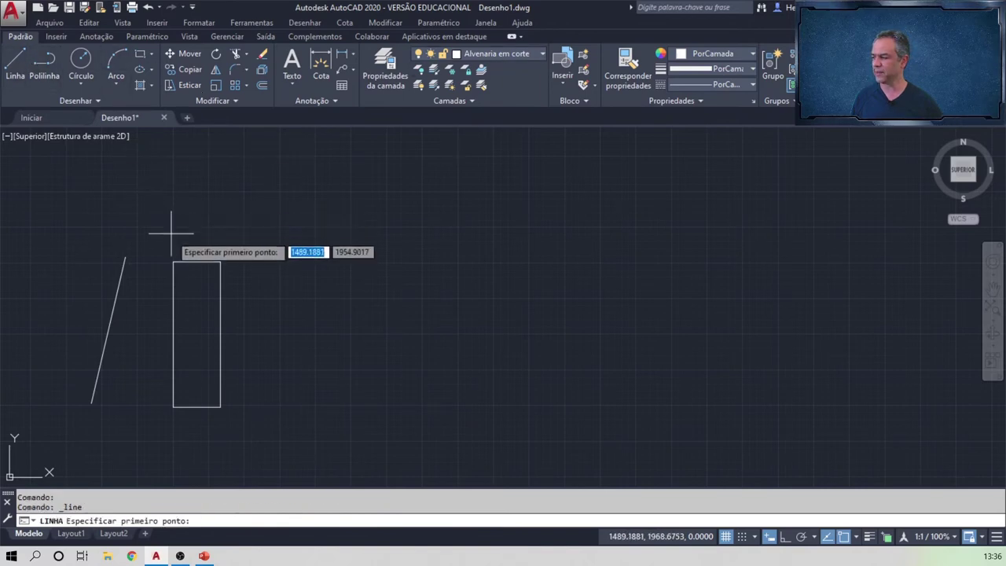
left_click(173, 261)
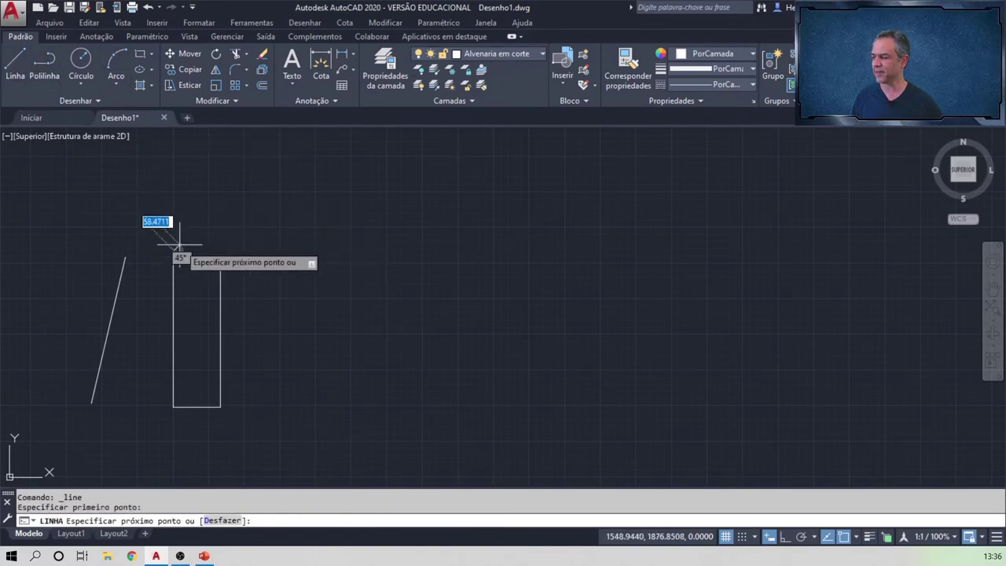
left_click(224, 180)
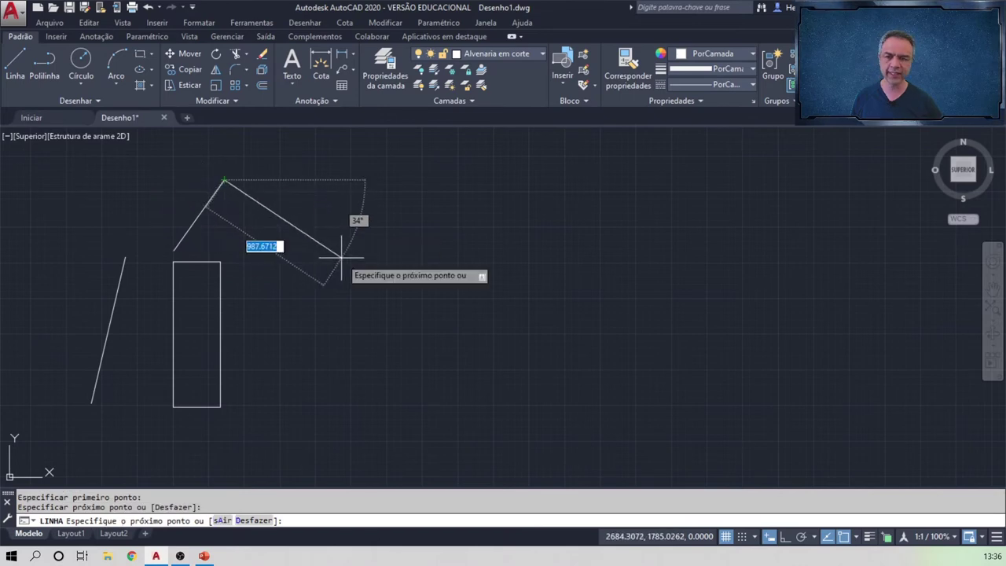
key("Return")
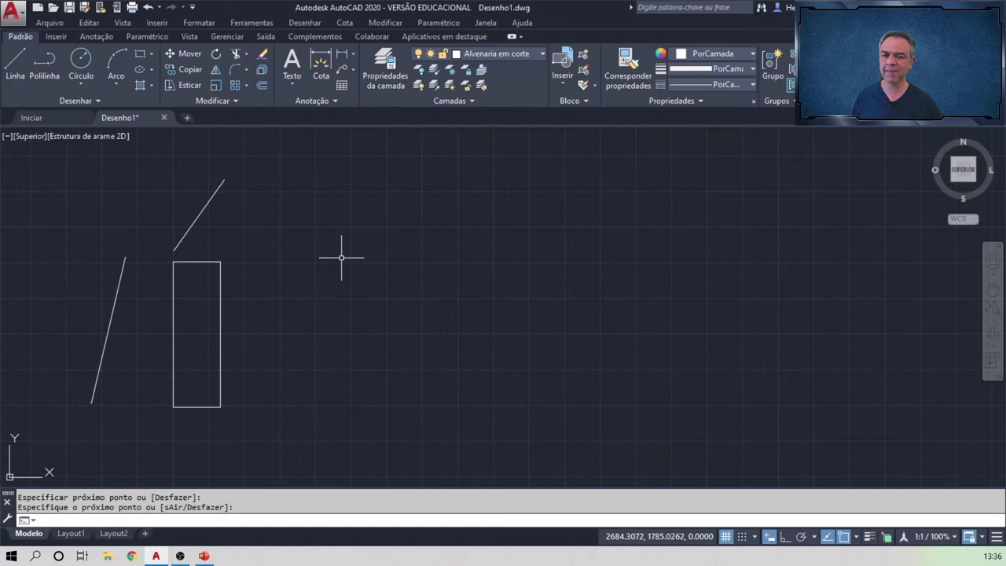
Step: Make Alvenaria baixa current and draw a circle right of the rectangle
left_click(535, 60)
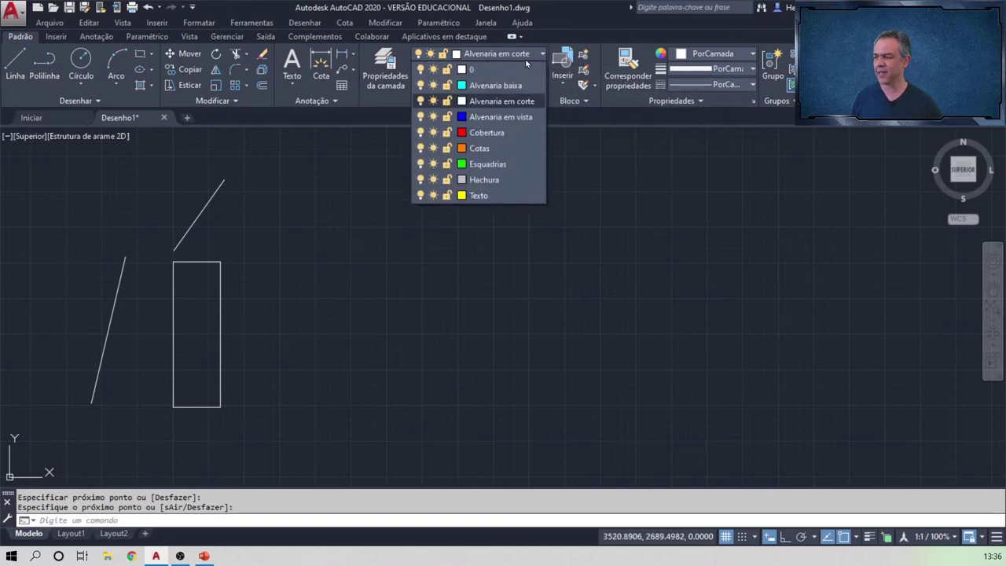
left_click(511, 86)
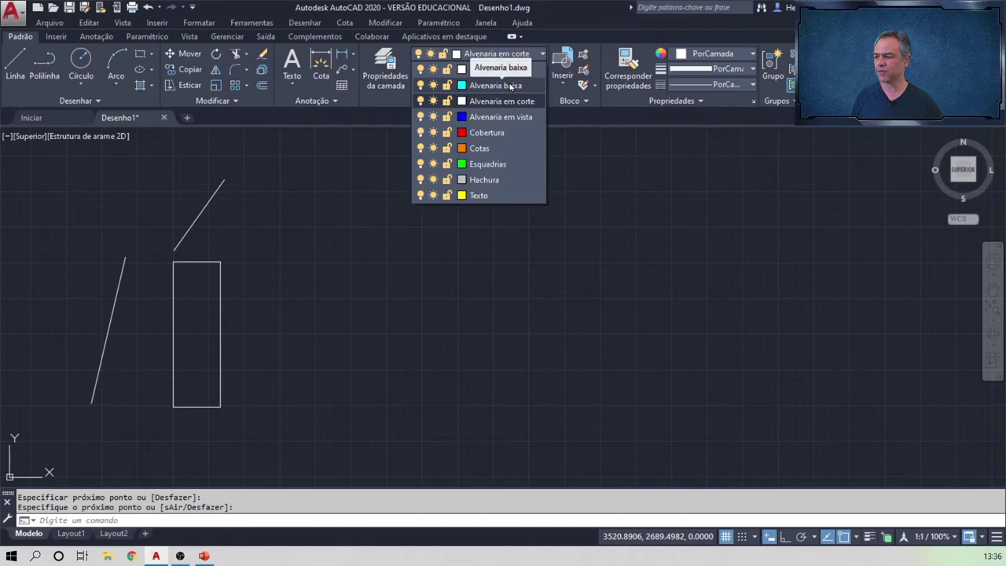
left_click(87, 60)
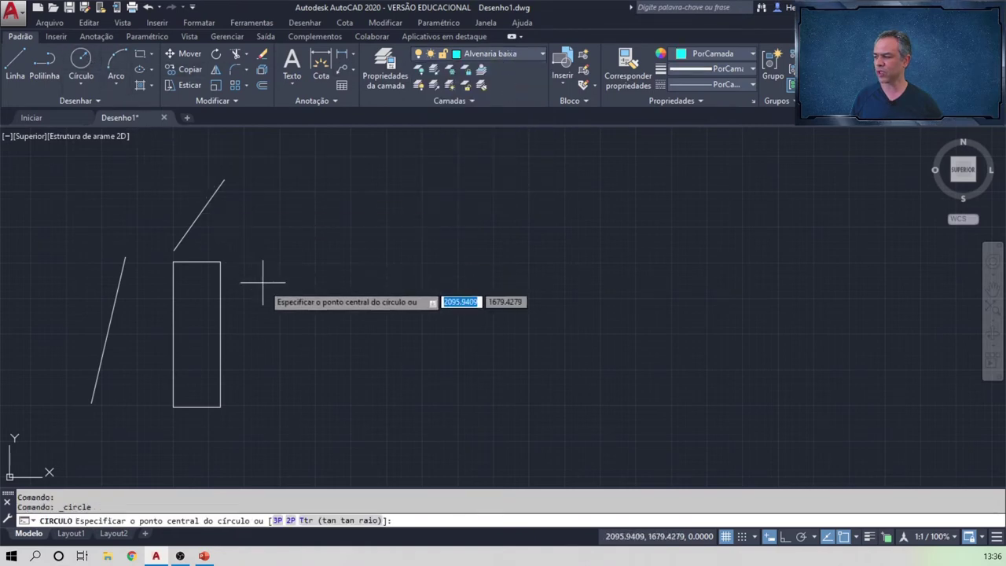
left_click(310, 335)
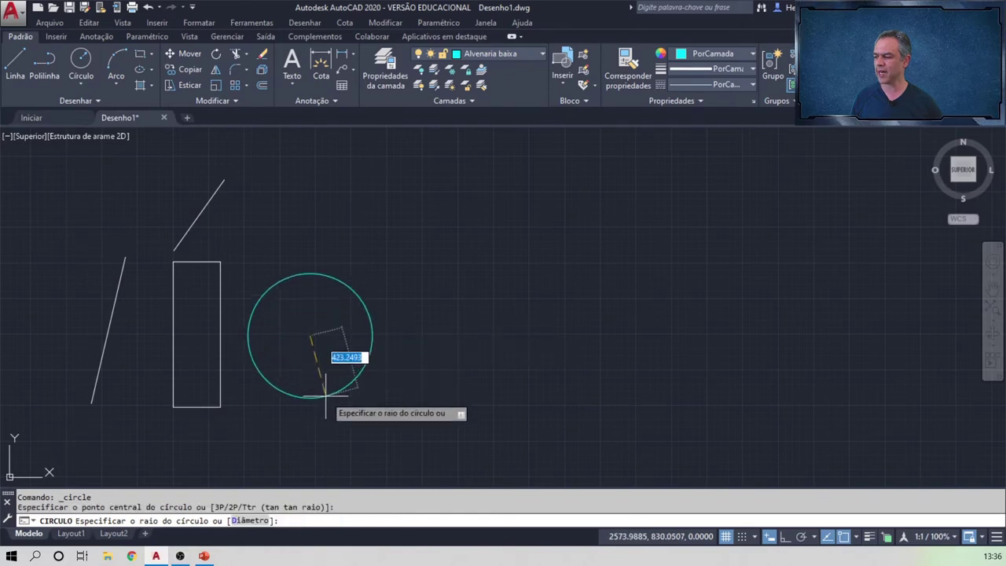
left_click(325, 398)
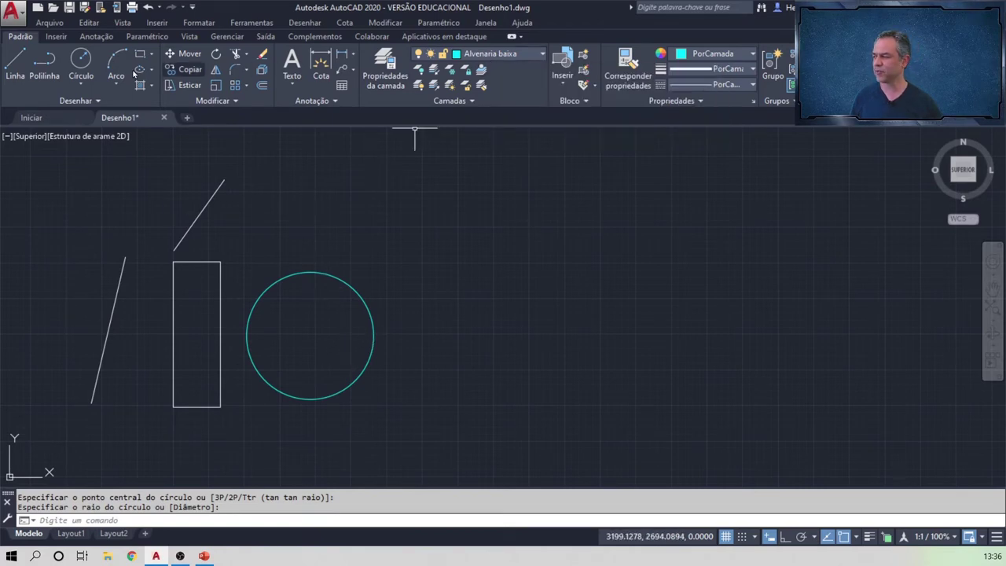
Step: Draw a slanted line above the circle
left_click(16, 63)
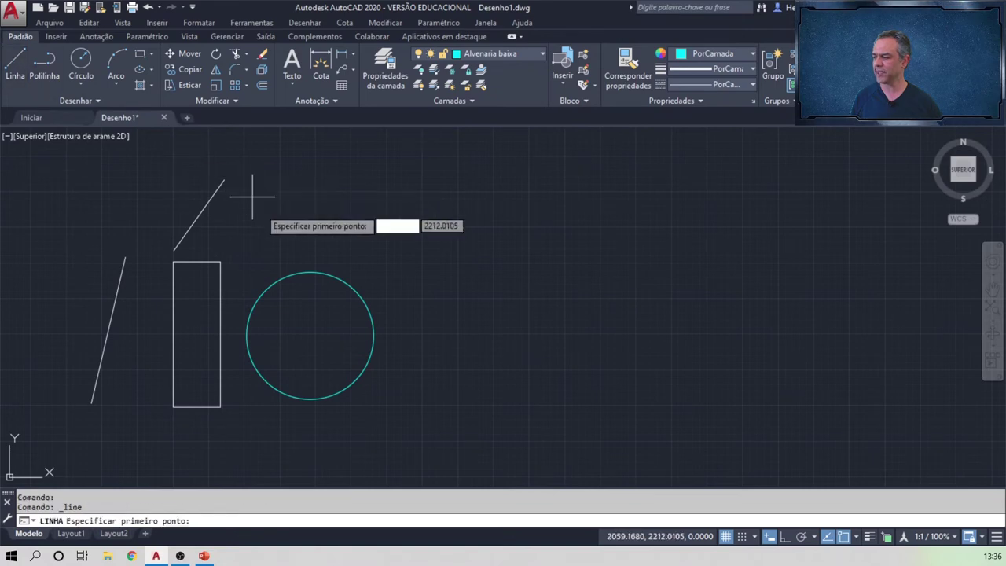
left_click(286, 257)
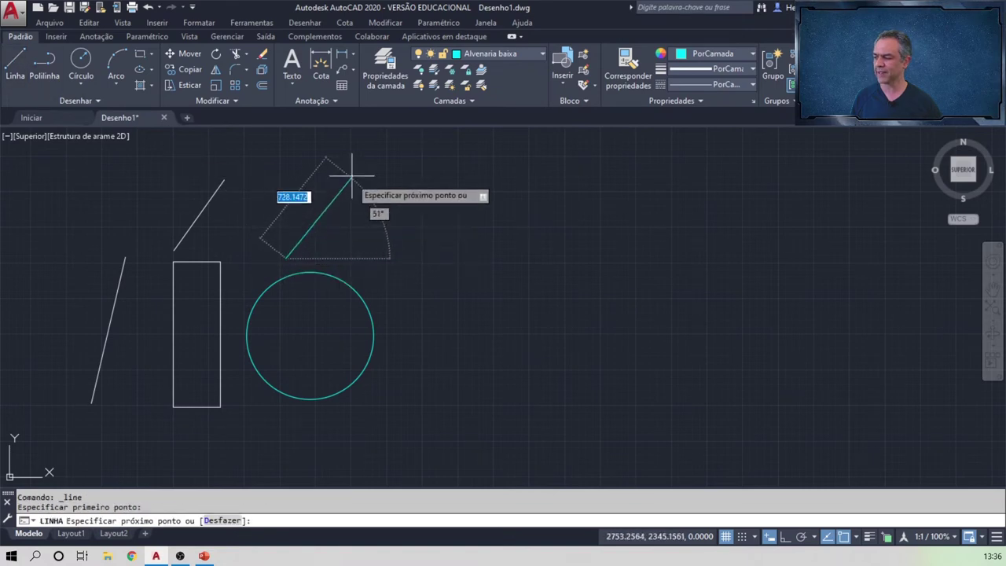
left_click(340, 189)
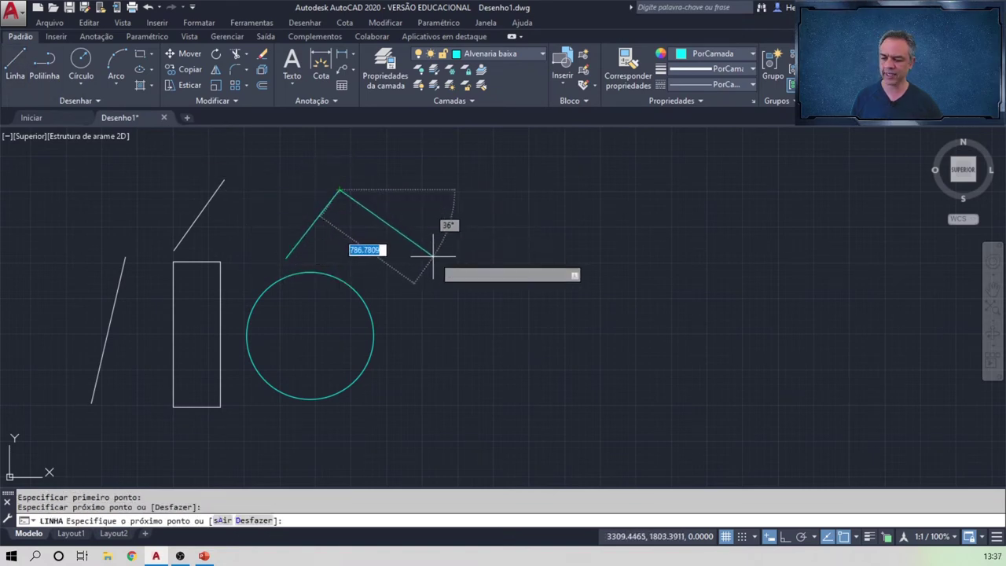
key("Return")
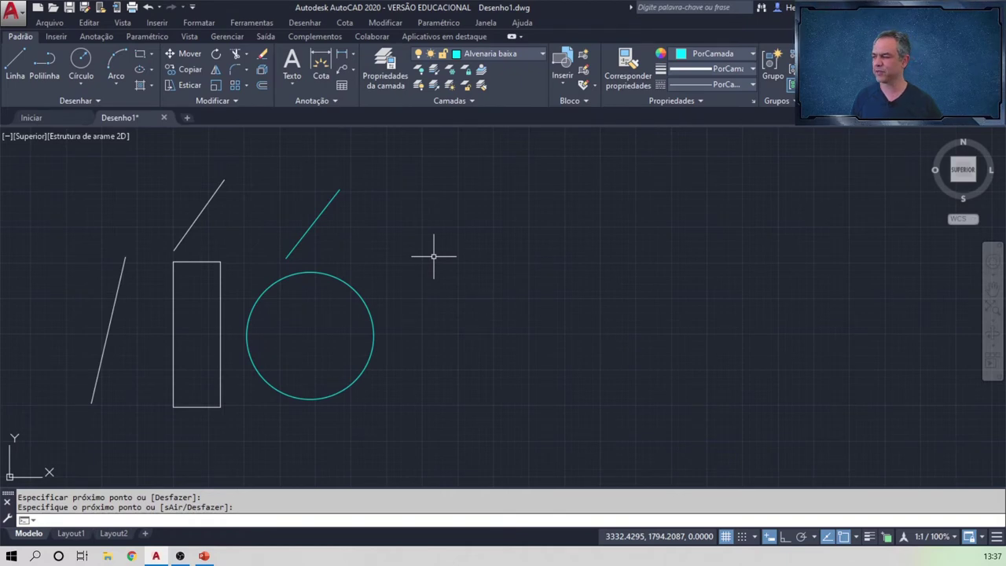
Step: Make Alvenaria em vista current and start the Polygon command
left_click(541, 55)
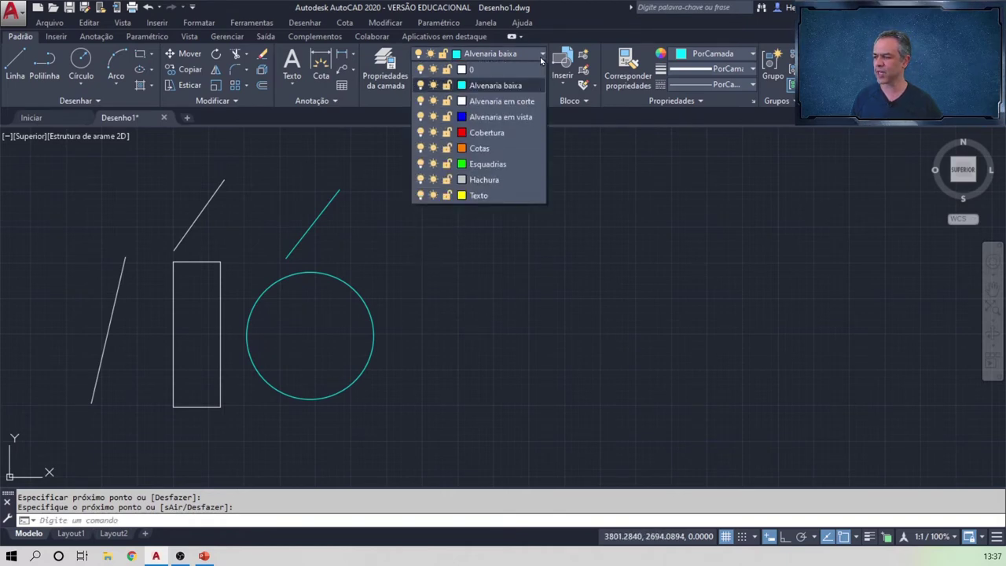
left_click(524, 117)
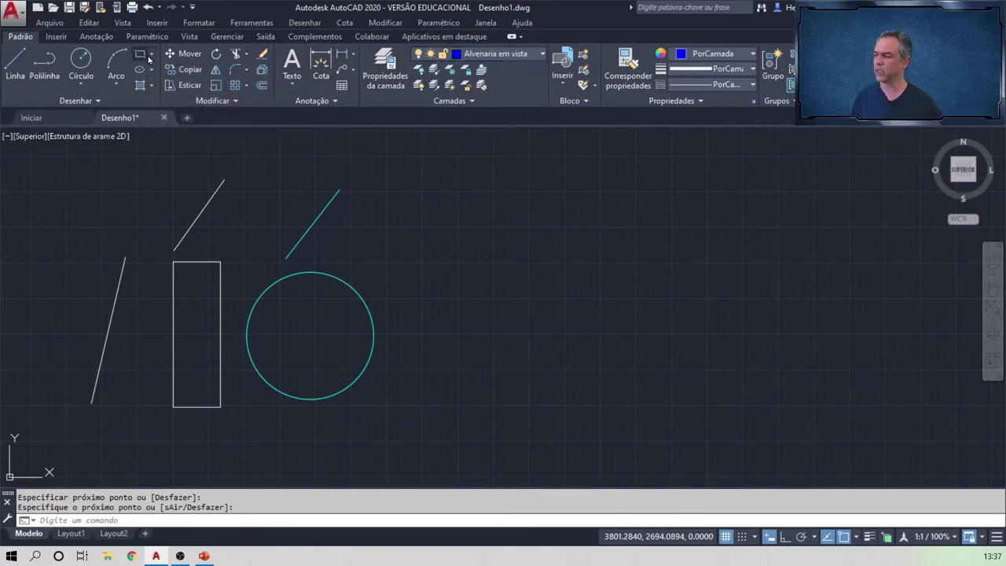
left_click(152, 56)
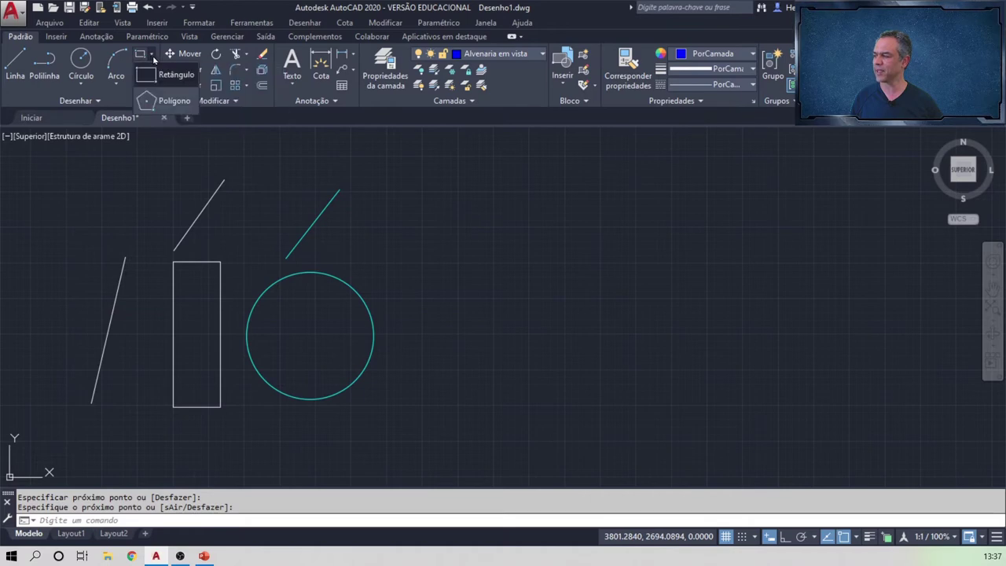
left_click(169, 101)
type("3")
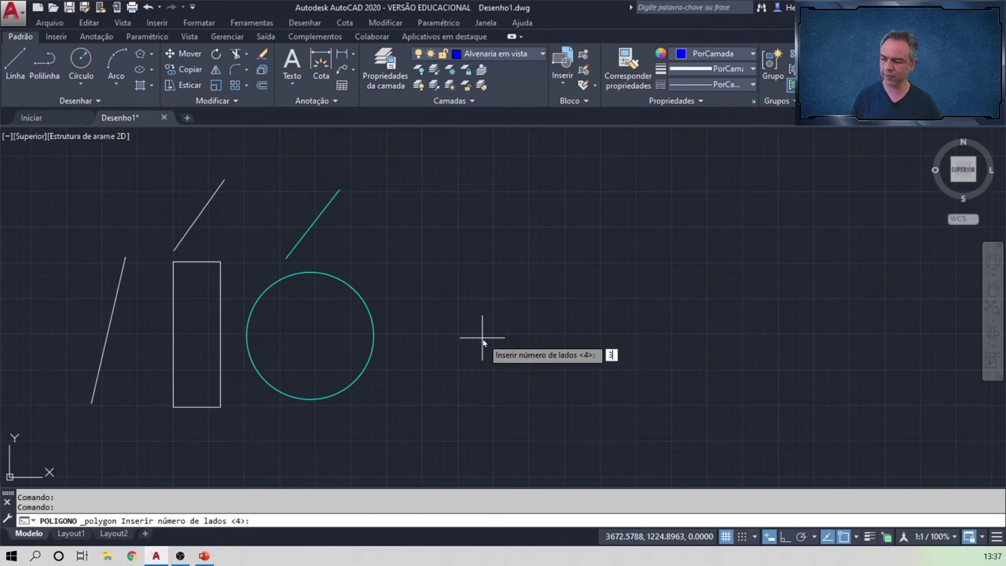
Step: Draw a 3-sided inscribed polygon right of the circle
key("Return")
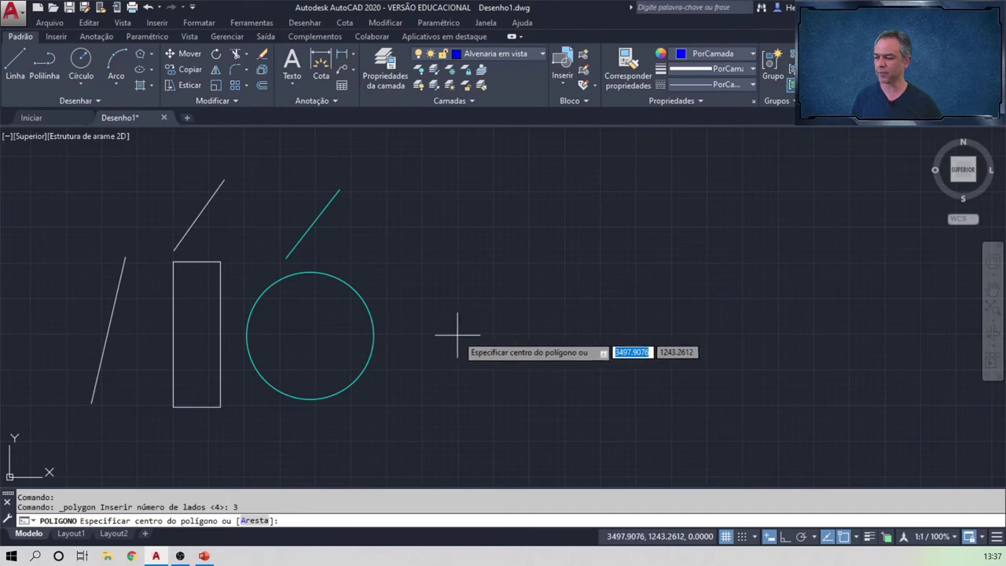
left_click(457, 334)
left_click(514, 370)
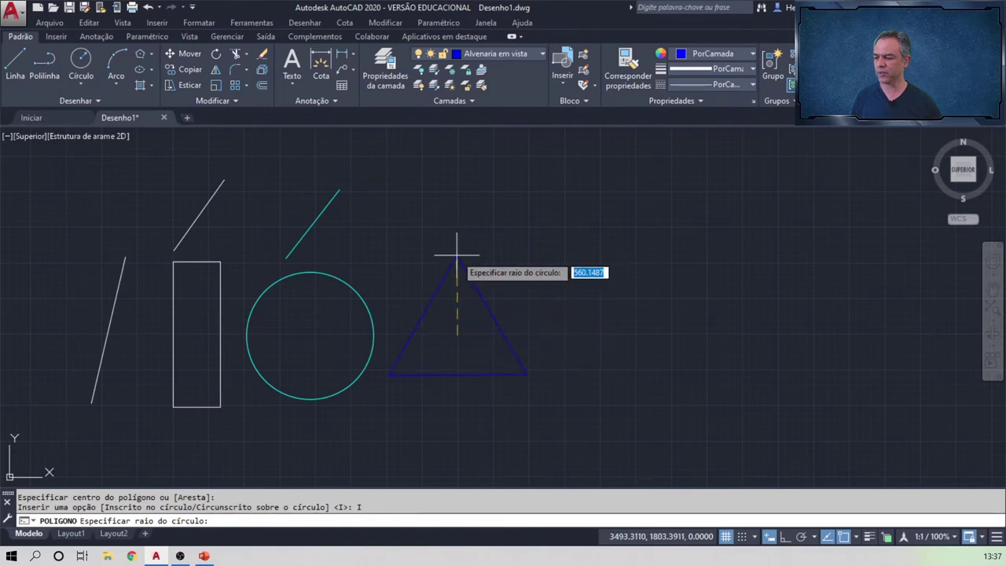
left_click(457, 256)
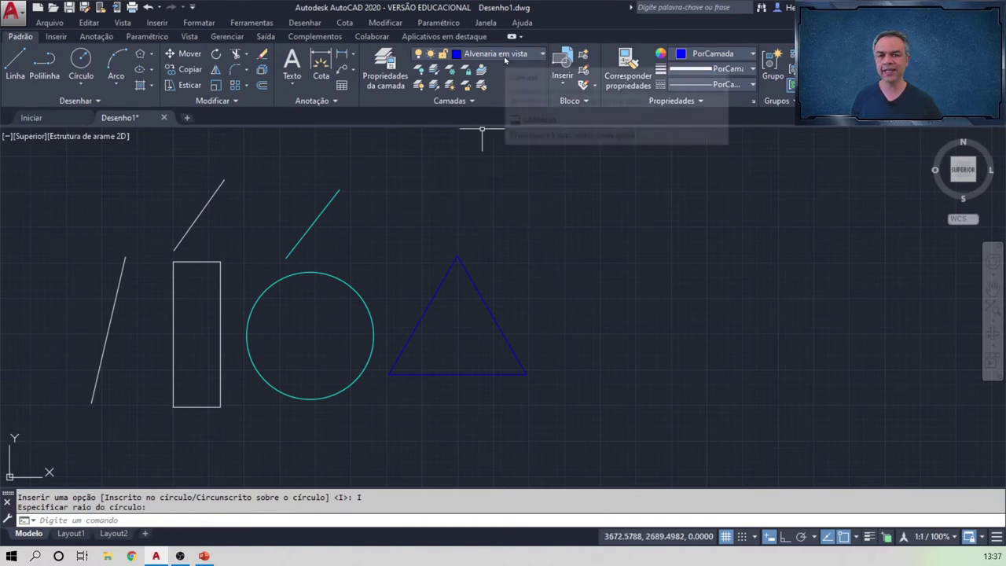
Step: Draw a short diagonal line above the triangle
left_click(16, 63)
left_click(497, 176)
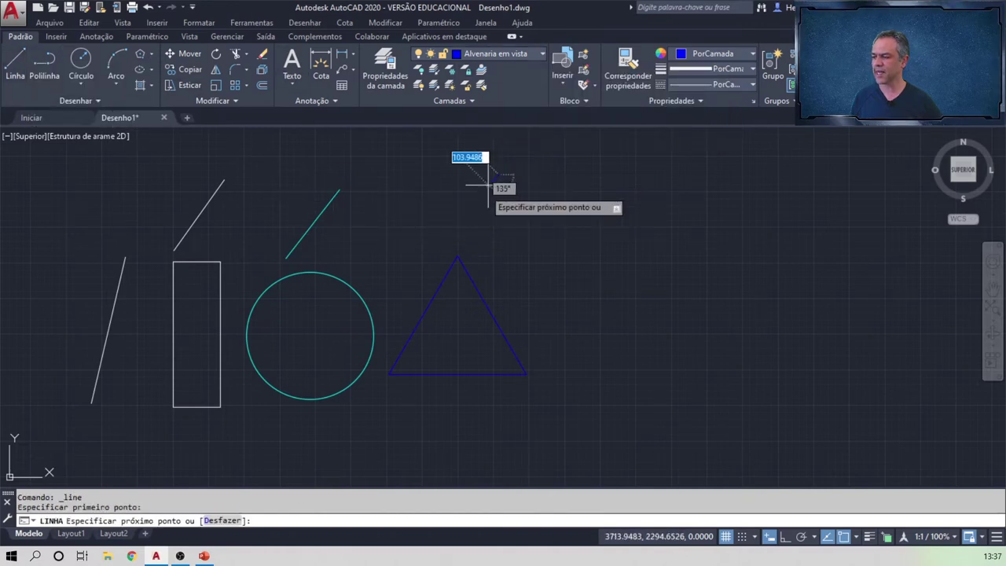
left_click(436, 251)
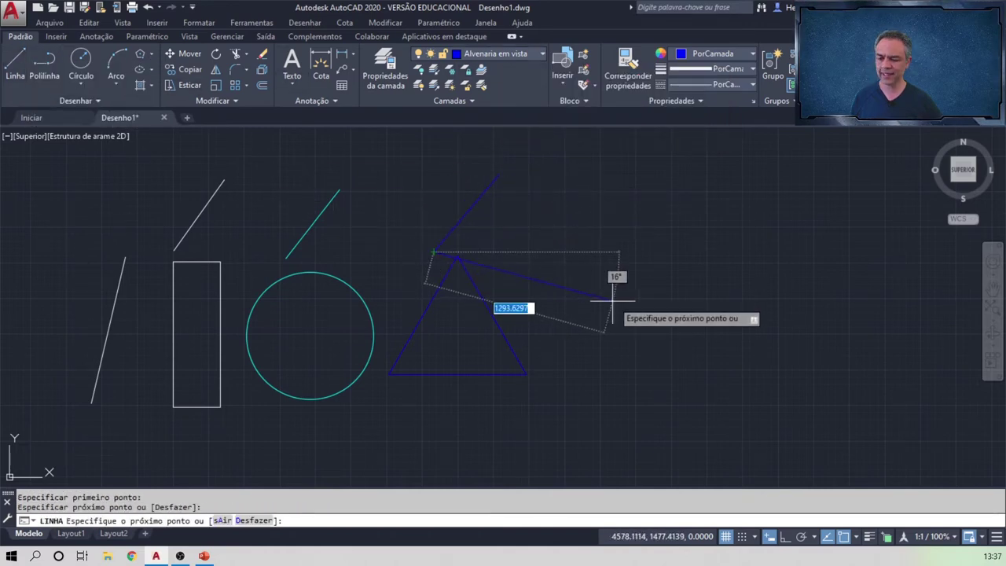
key("Return")
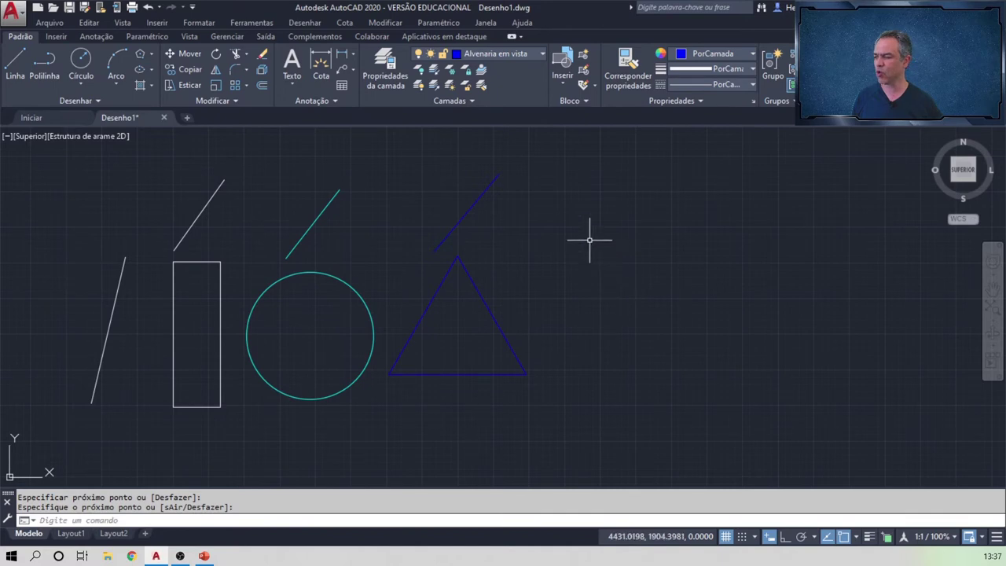
Step: Make Cobertura current and draw an 8-sided inscribed polygon right of the triangle
left_click(542, 56)
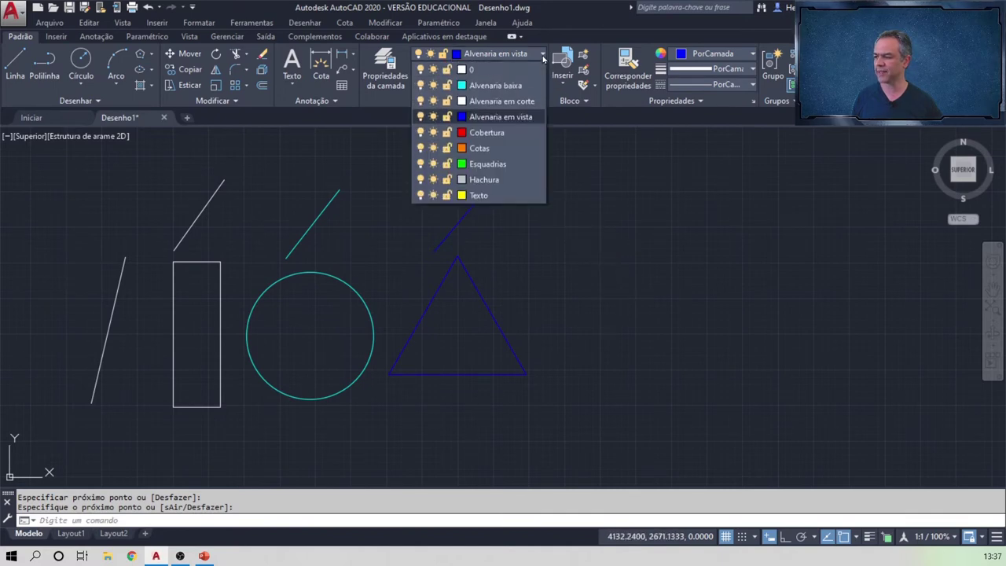
left_click(498, 134)
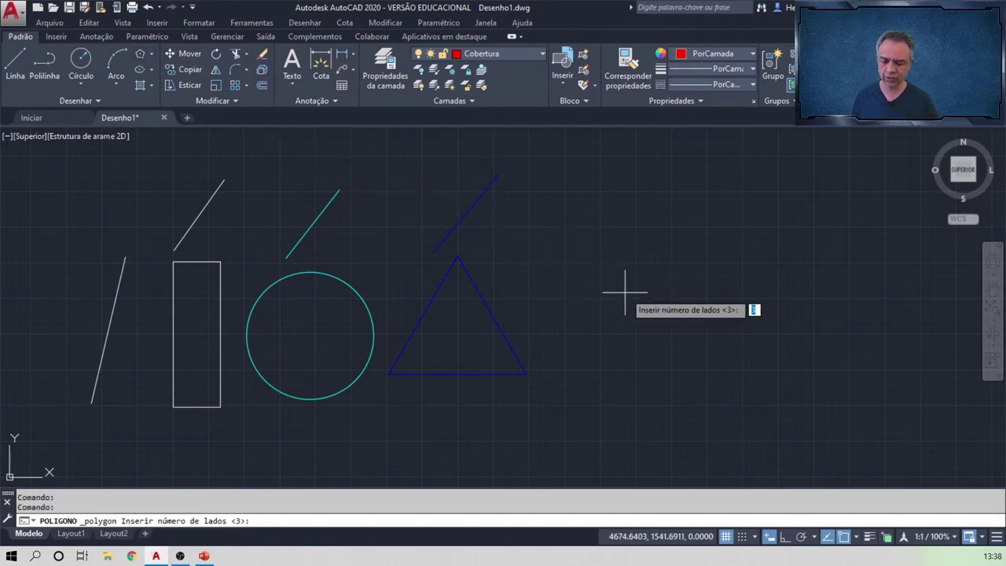
type("8")
key("Return")
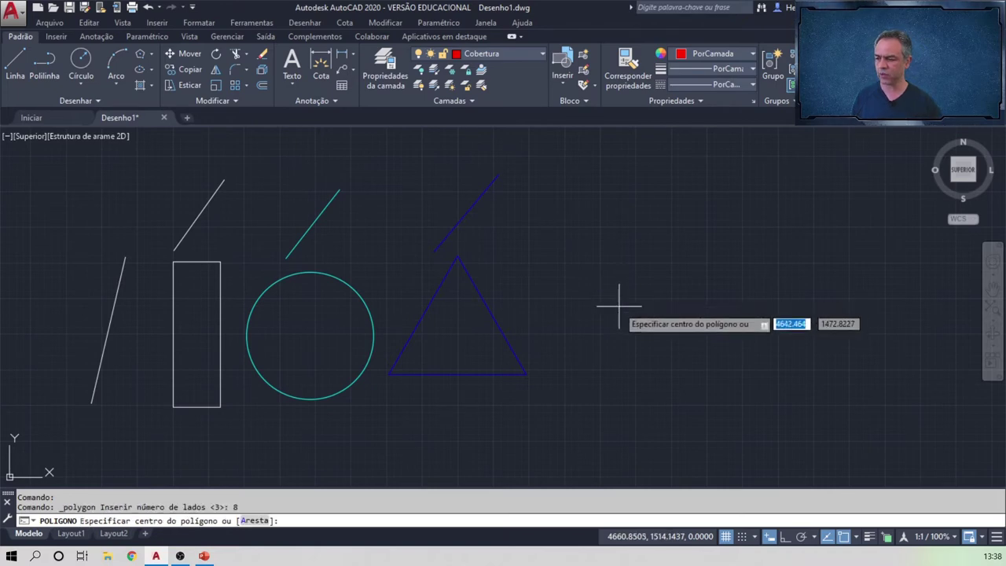
left_click(633, 318)
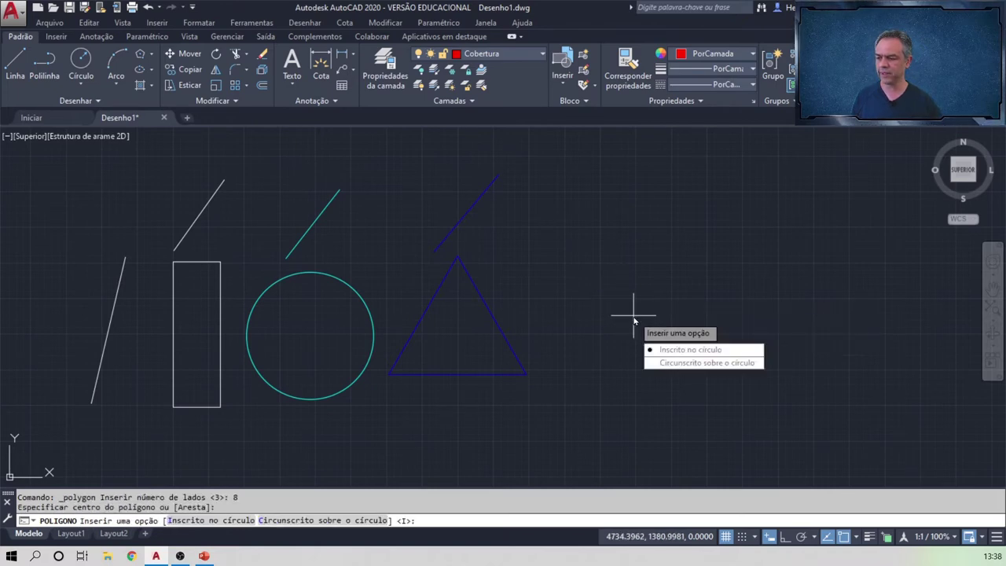
left_click(668, 349)
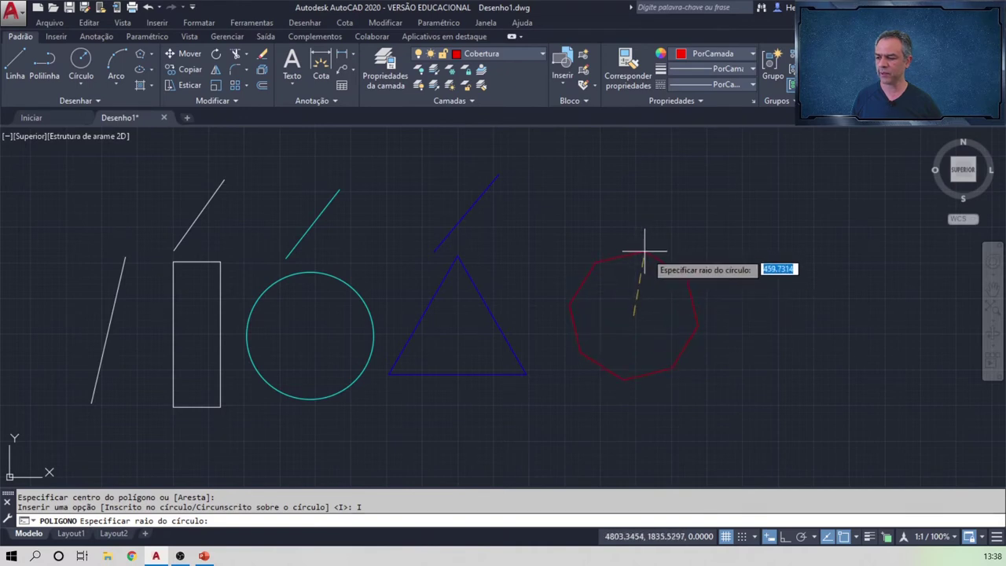
left_click(658, 256)
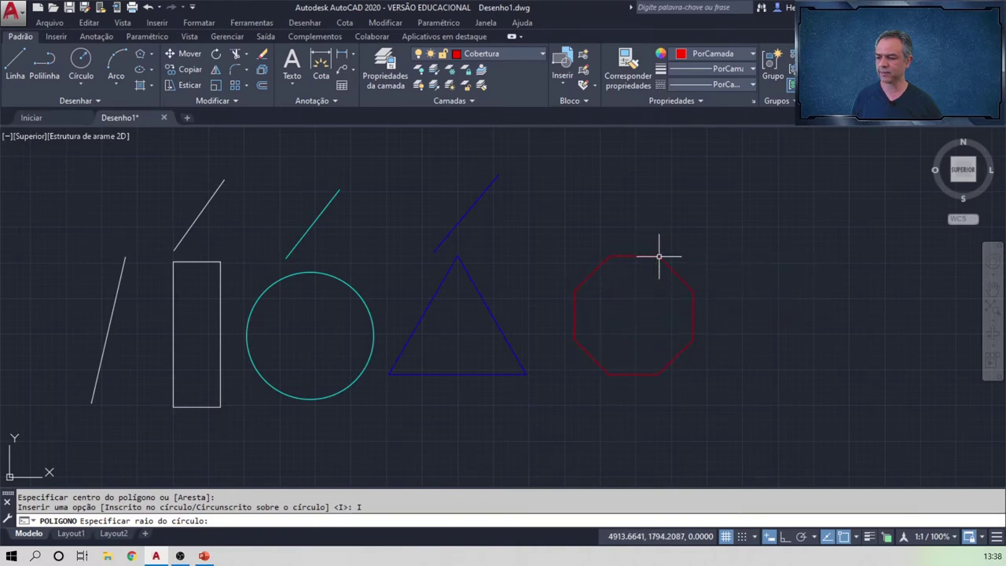
Step: Draw a diagonal line above the octagon
left_click(16, 66)
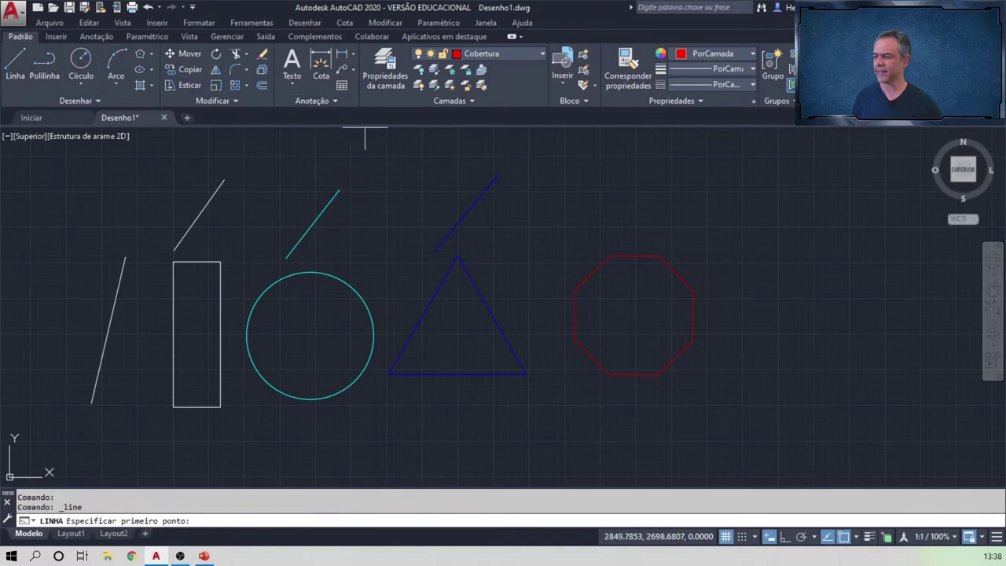
left_click(594, 236)
left_click(669, 179)
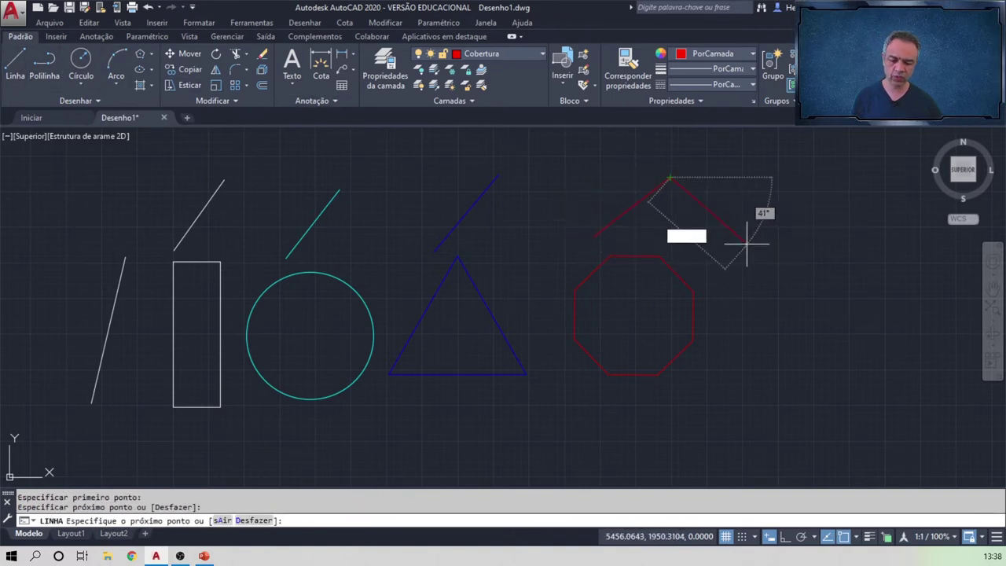
key("Return")
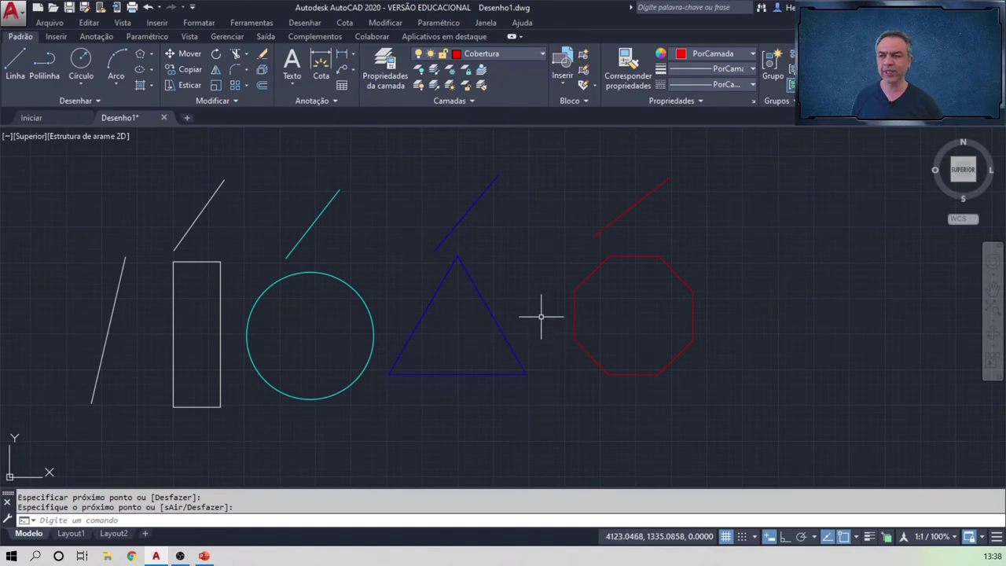
Step: Make Esquadrias current and draw a vertical ellipse to the right of the octagon
left_click(525, 60)
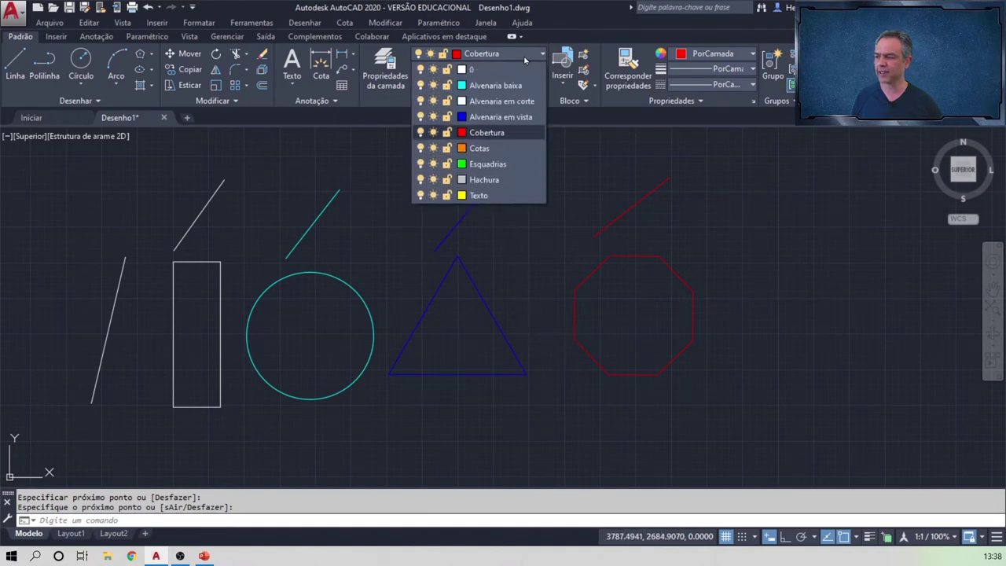
left_click(512, 165)
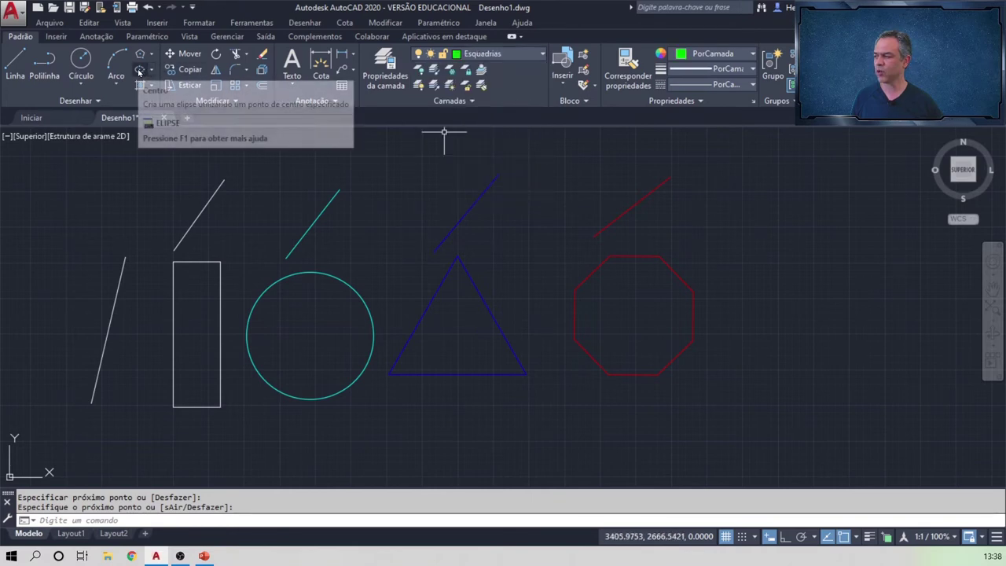
left_click(139, 70)
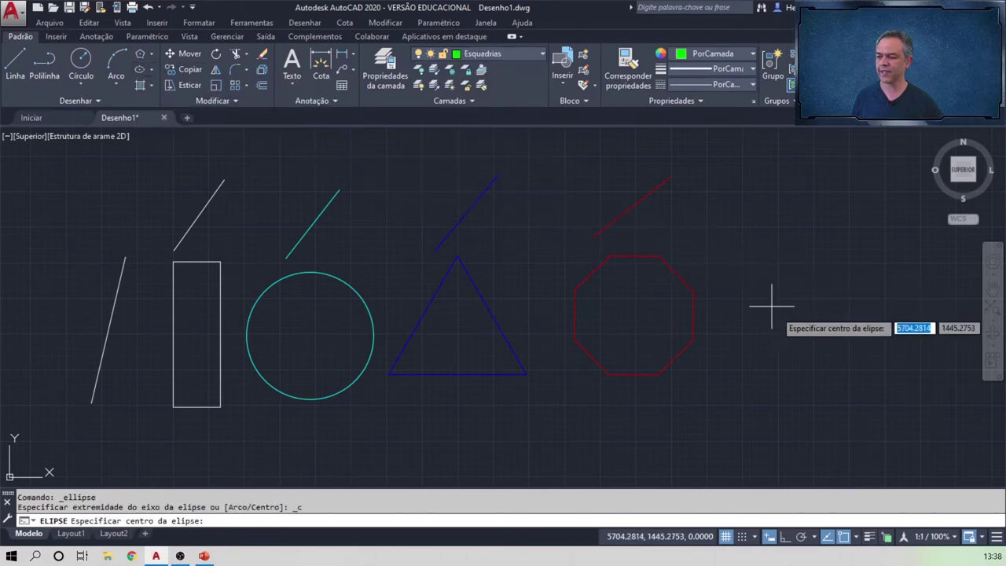
left_click(793, 318)
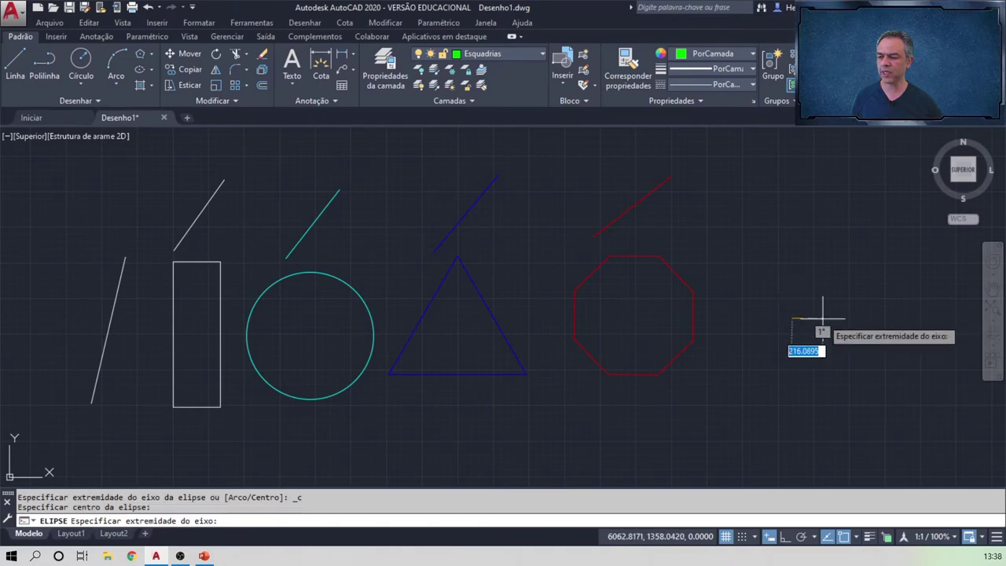
left_click(823, 319)
left_click(802, 240)
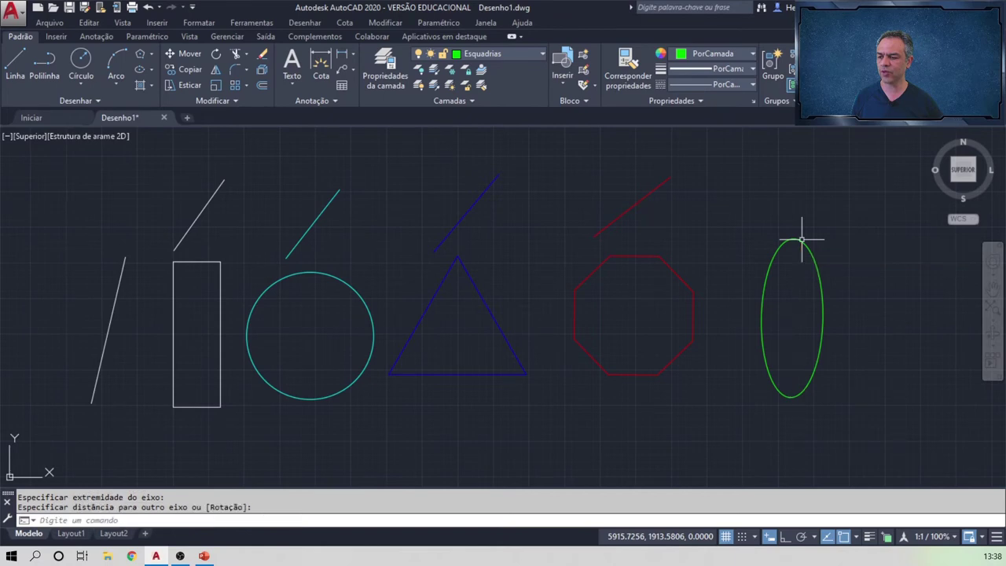
Step: Draw a diagonal line above the green ellipse
left_click(16, 62)
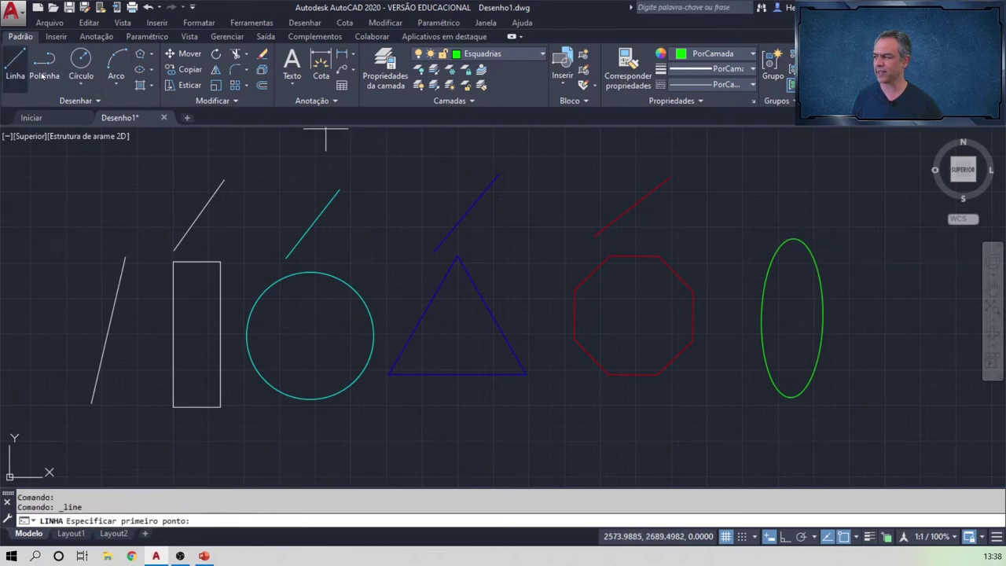
left_click(809, 180)
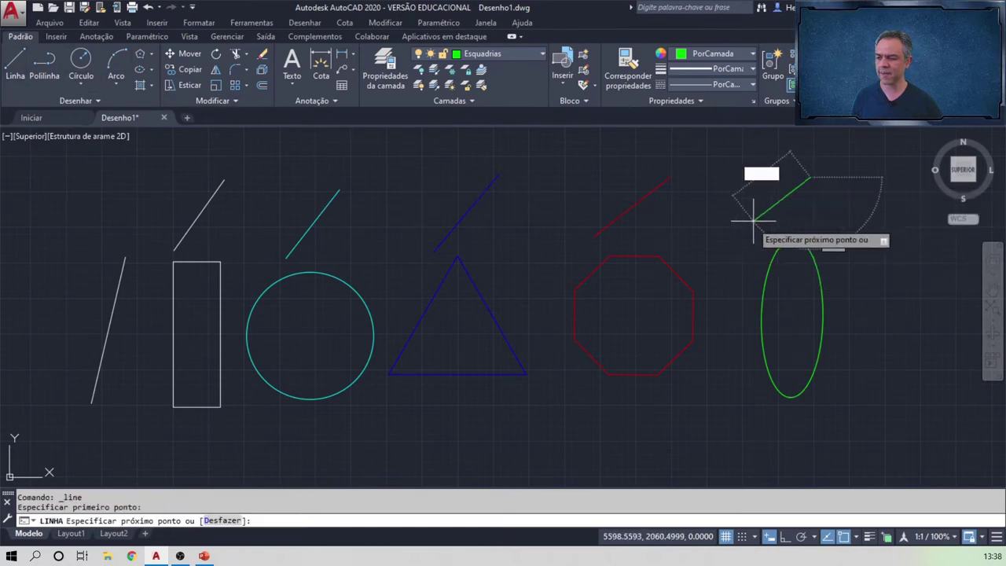
left_click(752, 230)
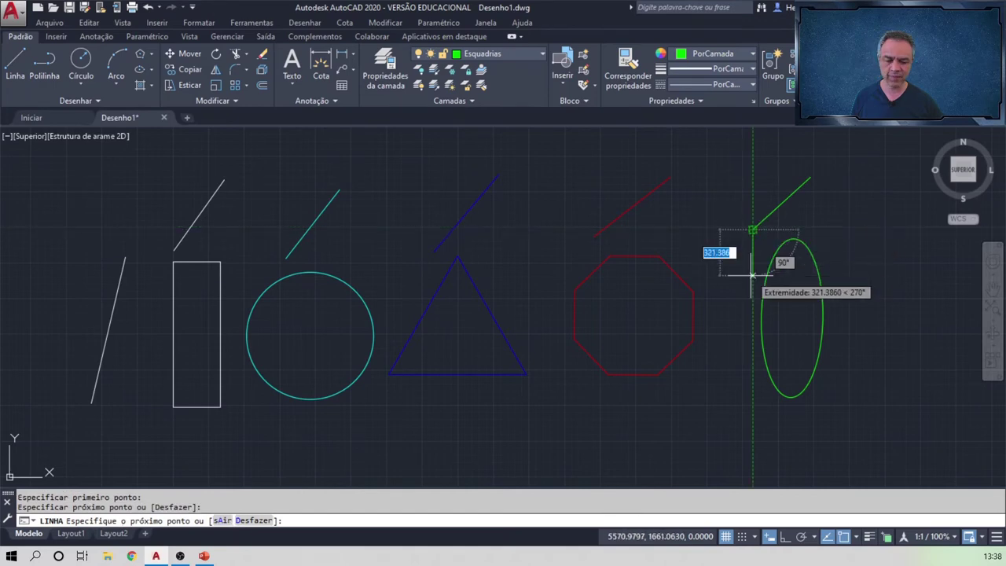
key("Return")
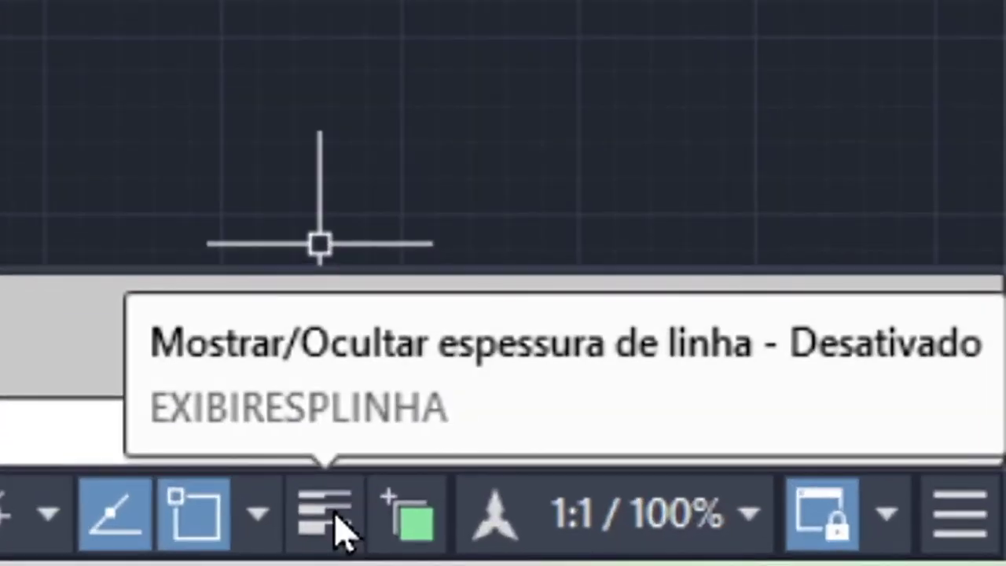
left_click(343, 535)
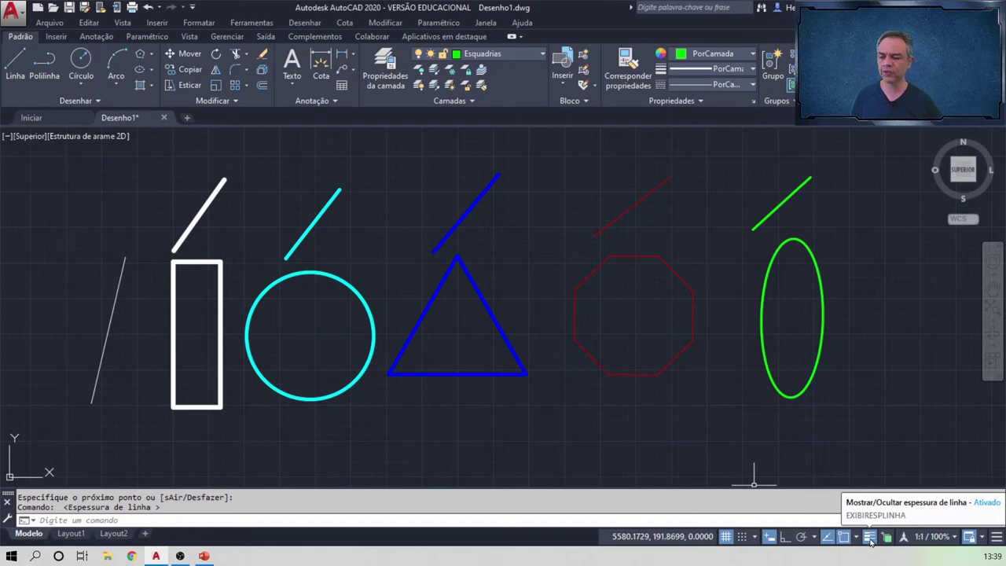
left_click(871, 539)
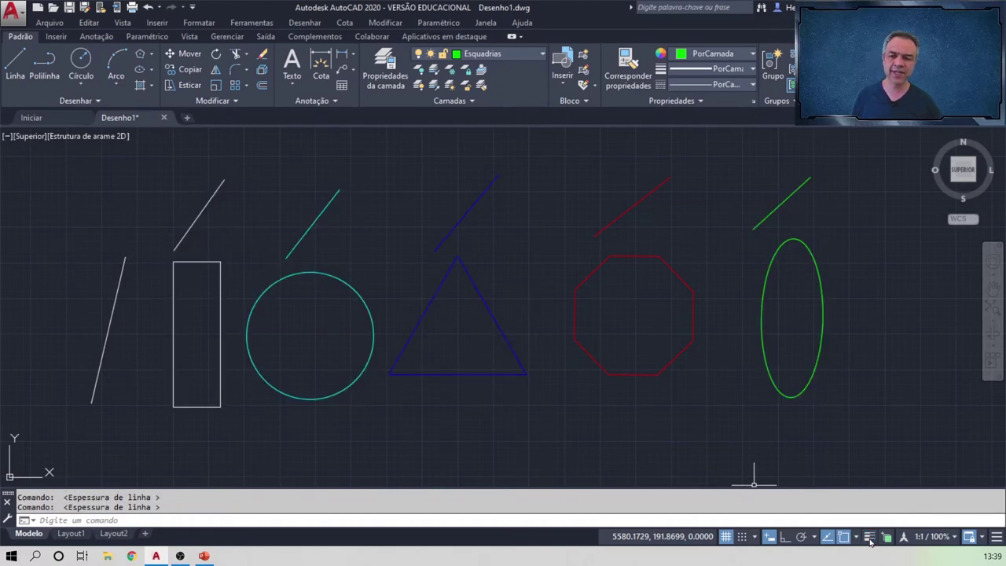
Step: Toggle Alvenaria baixa off and on, freeze and thaw it, then lock it
left_click(543, 55)
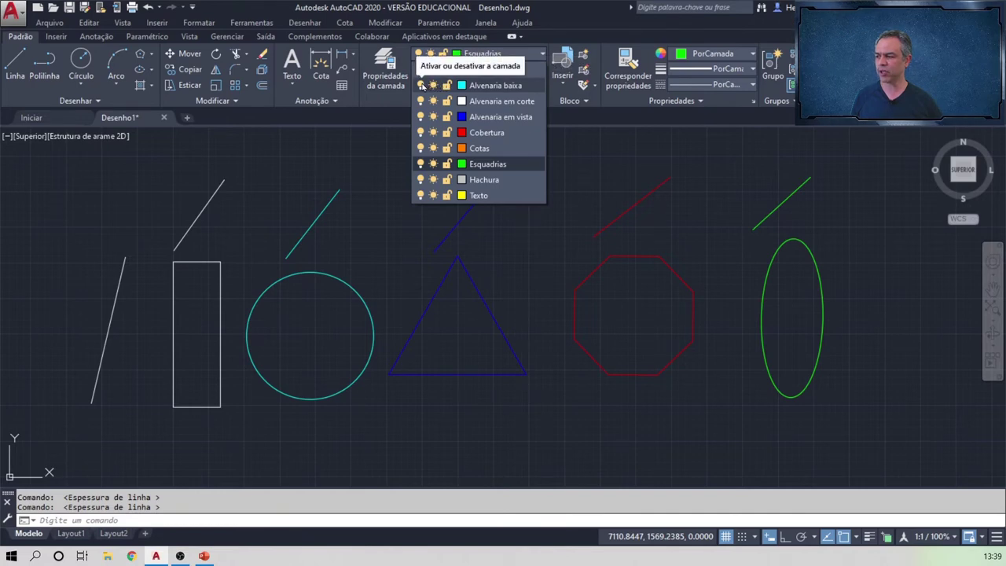
left_click(421, 85)
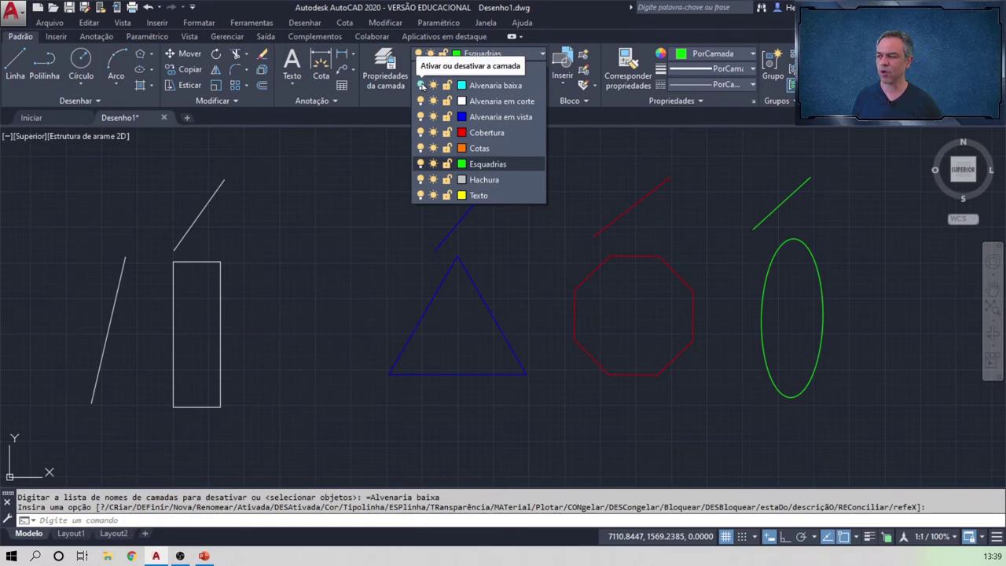
left_click(421, 85)
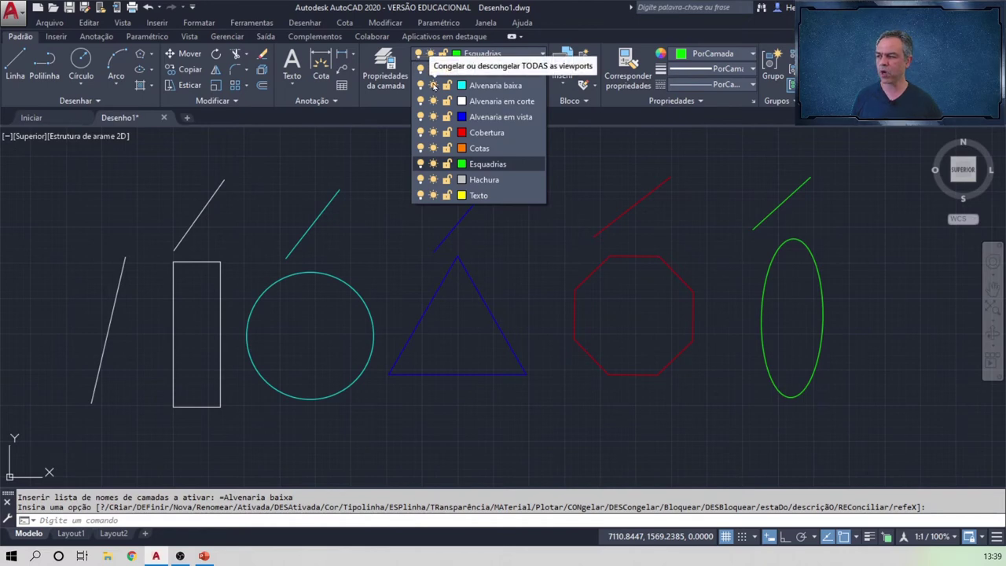
left_click(434, 85)
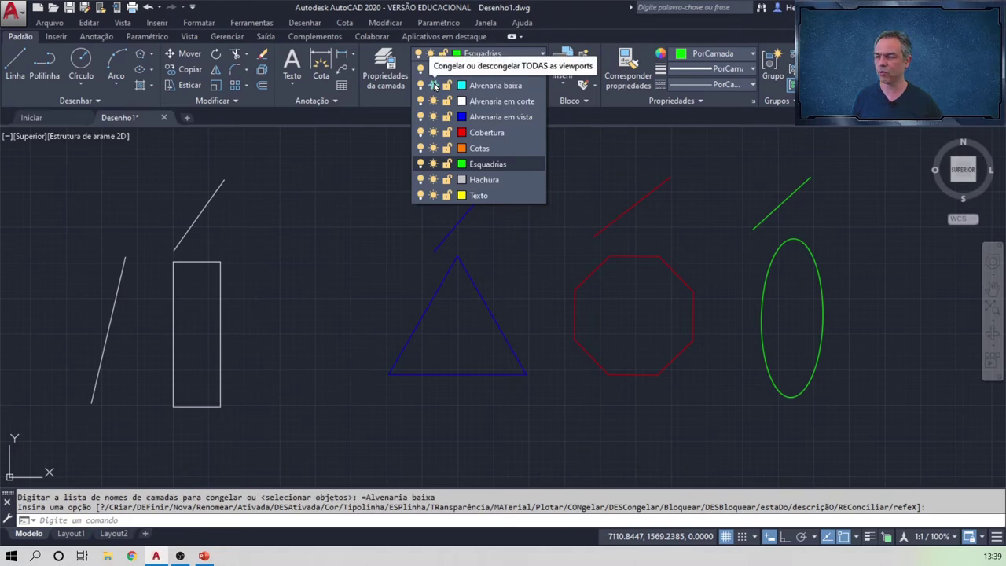
left_click(434, 85)
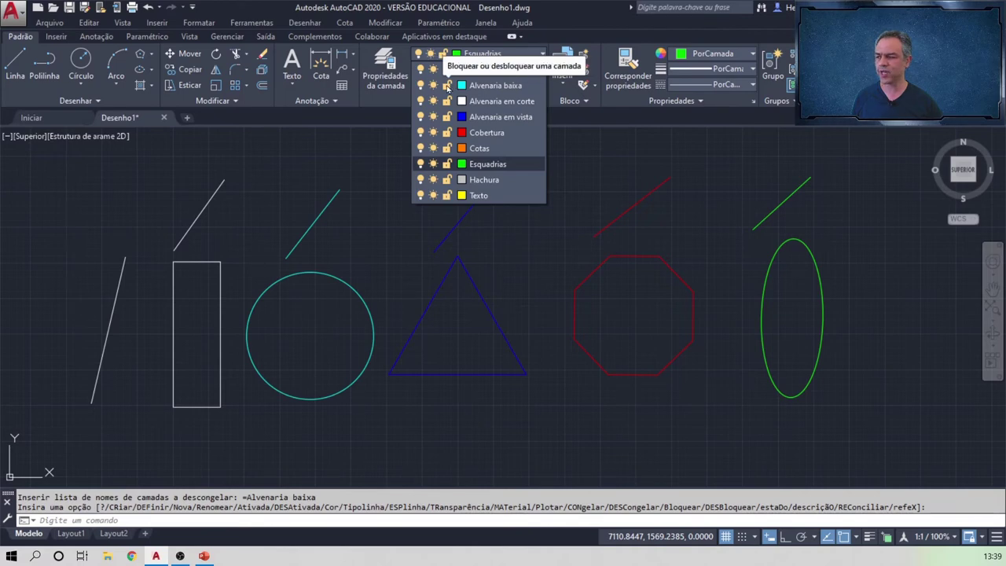
left_click(447, 85)
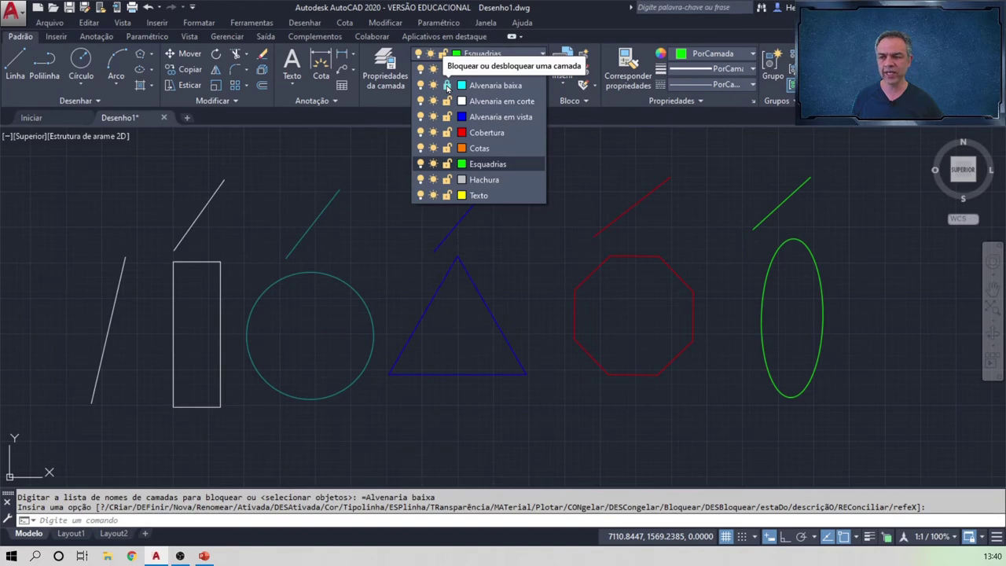
left_click(357, 198)
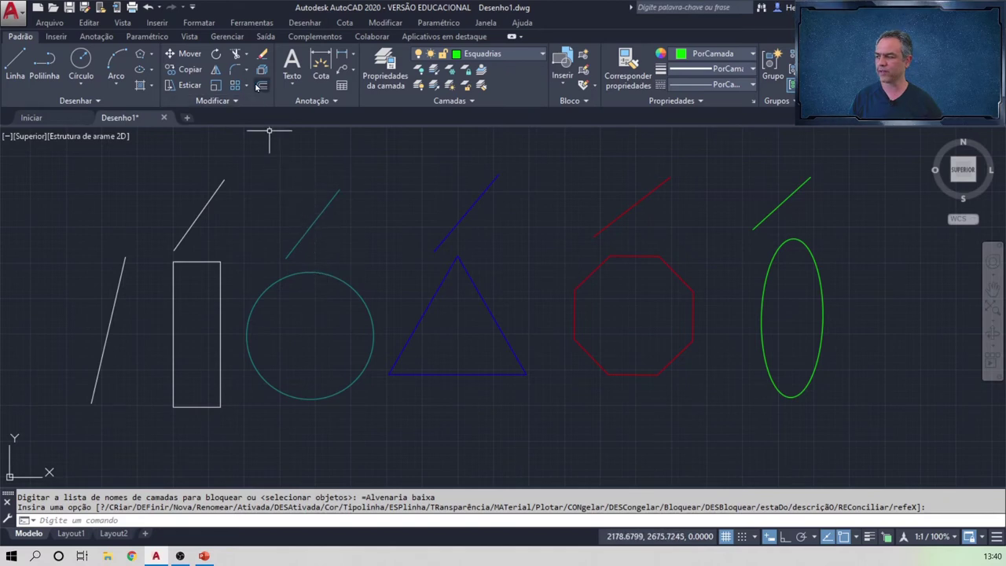
Step: Confirm the locked teal line refuses Move and Erase, then unlock Alvenaria baixa
left_click(189, 55)
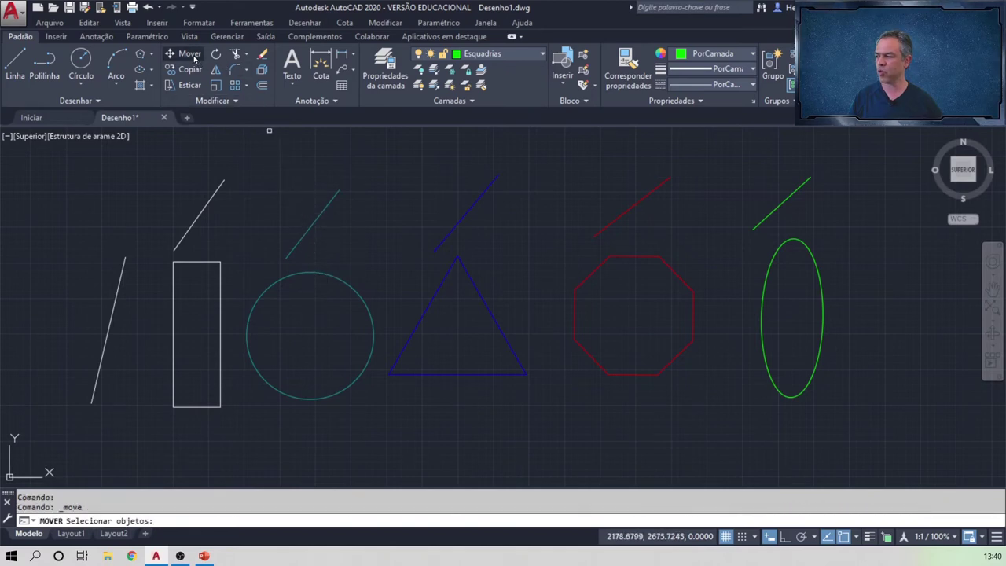
left_click(324, 210)
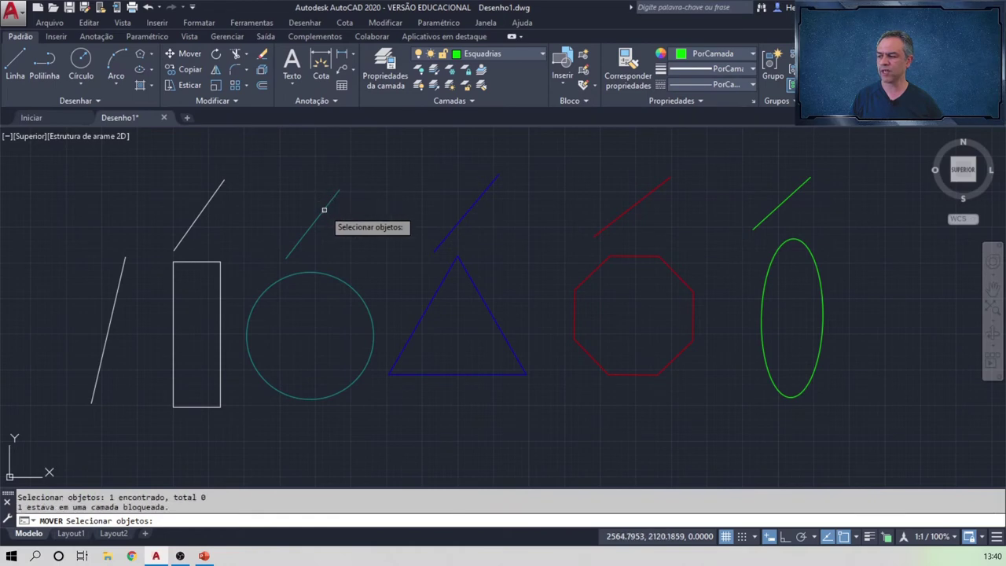
key("Escape")
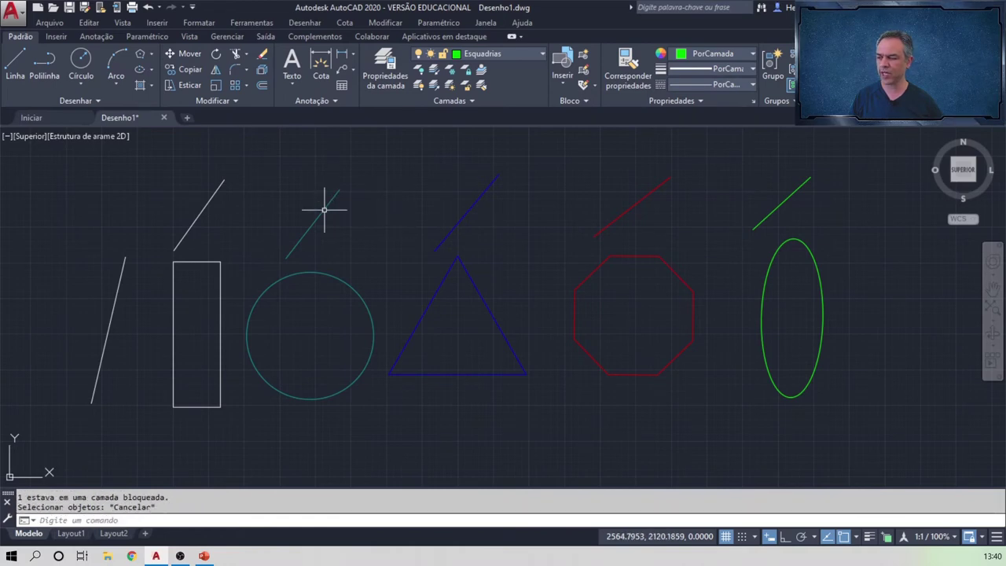
left_click(263, 55)
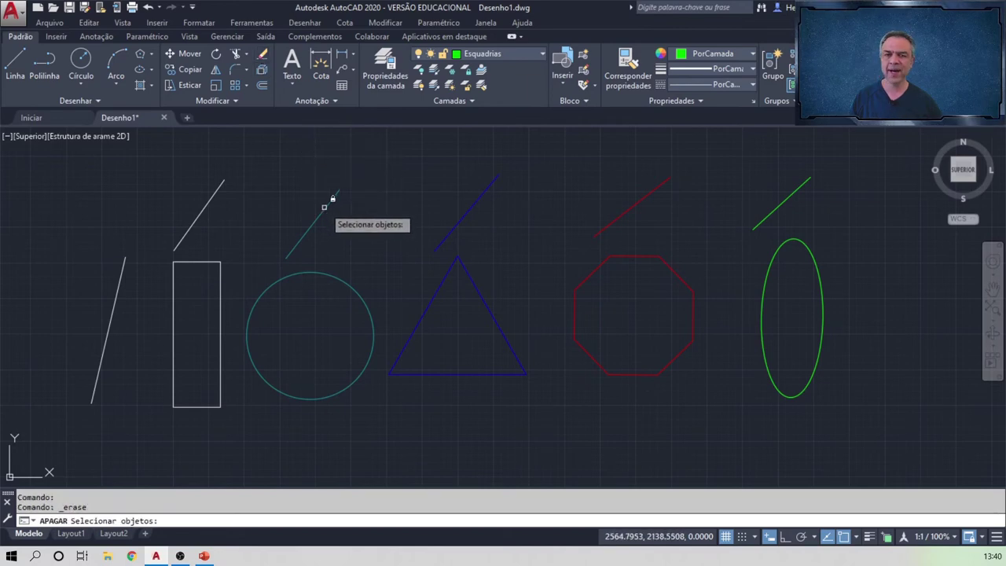
left_click(323, 206)
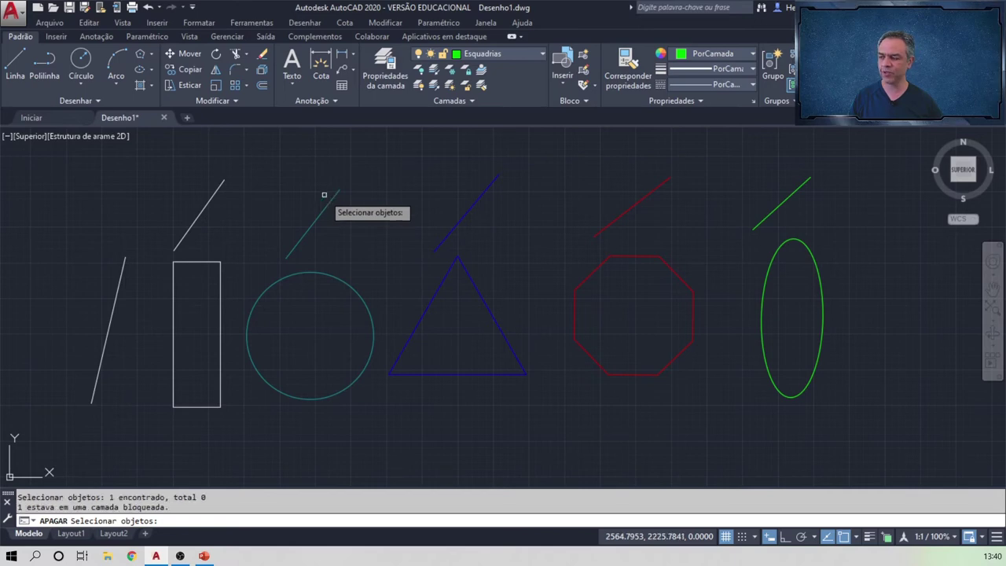
key("Escape")
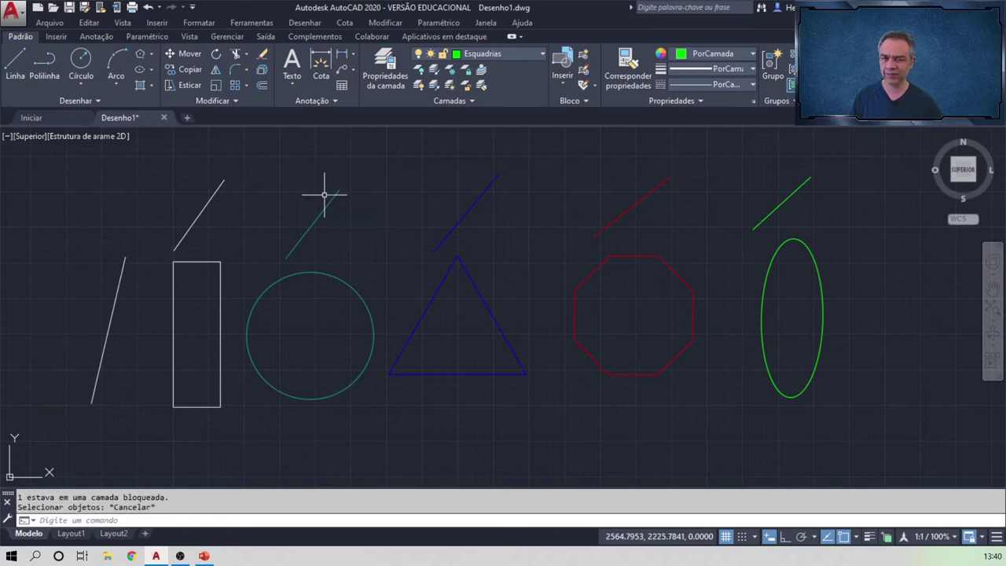
left_click(537, 56)
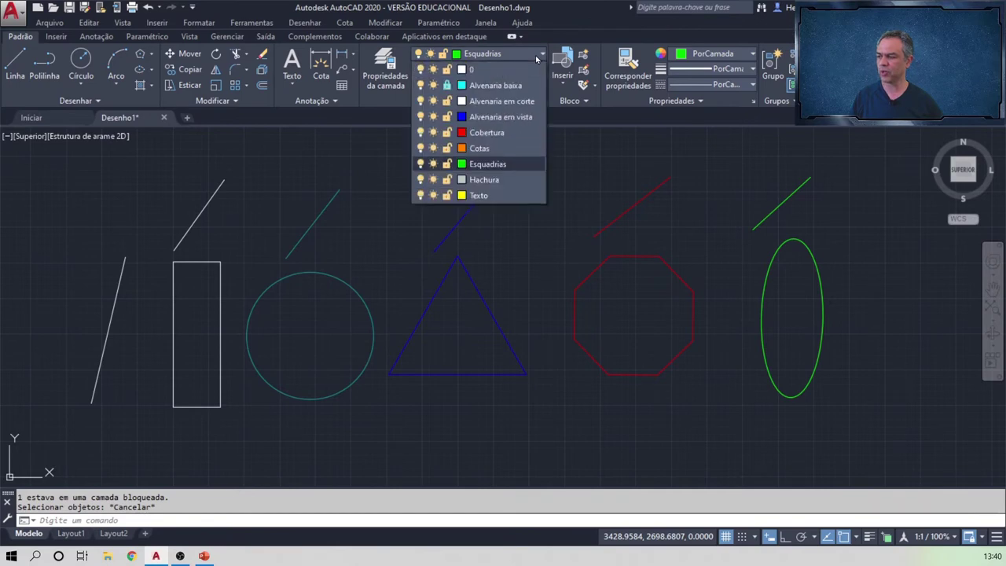
left_click(446, 85)
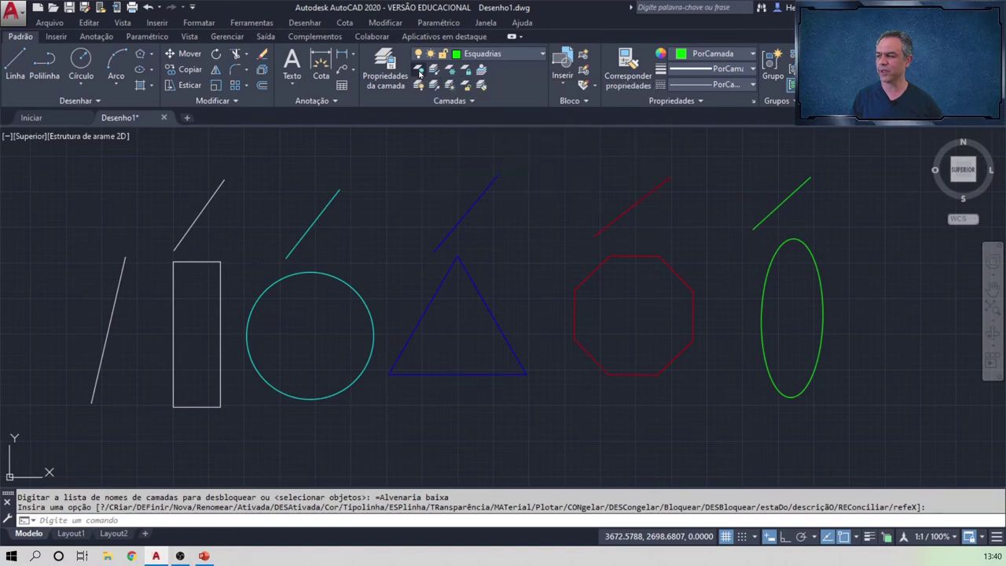
Step: Turn off Cobertura and the current Esquadrias layer by picking the red and green lines
left_click(419, 73)
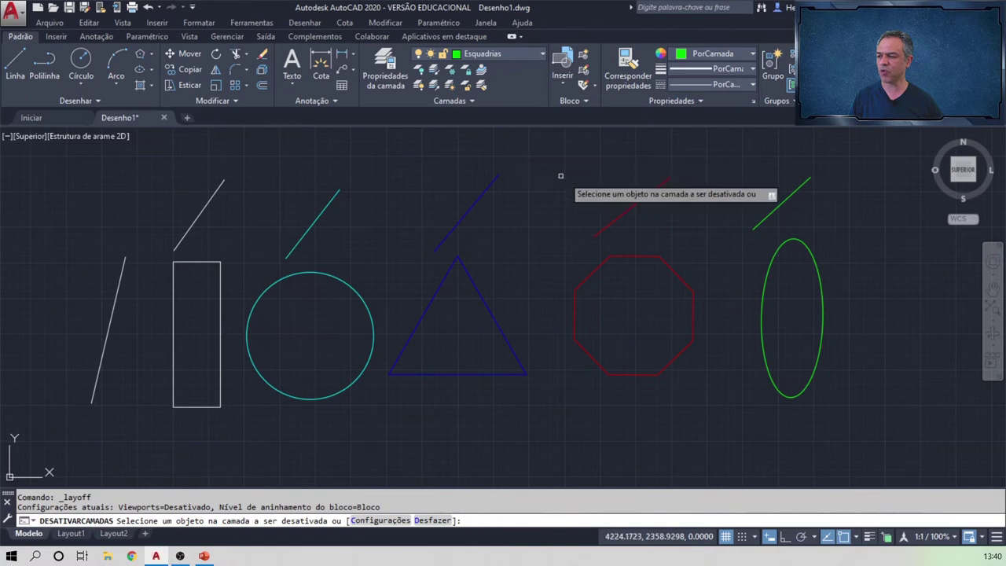
left_click(640, 200)
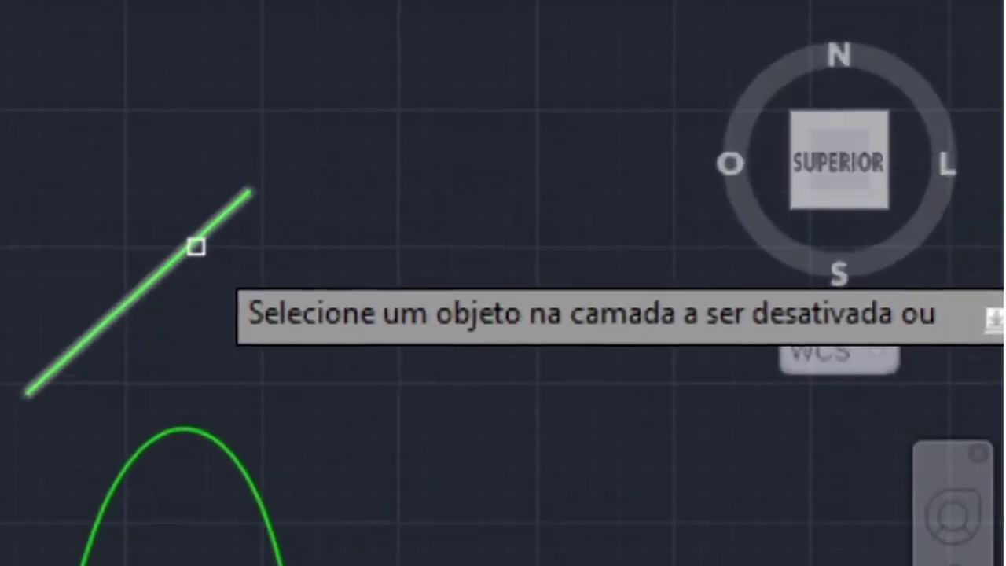
left_click(789, 200)
left_click(318, 380)
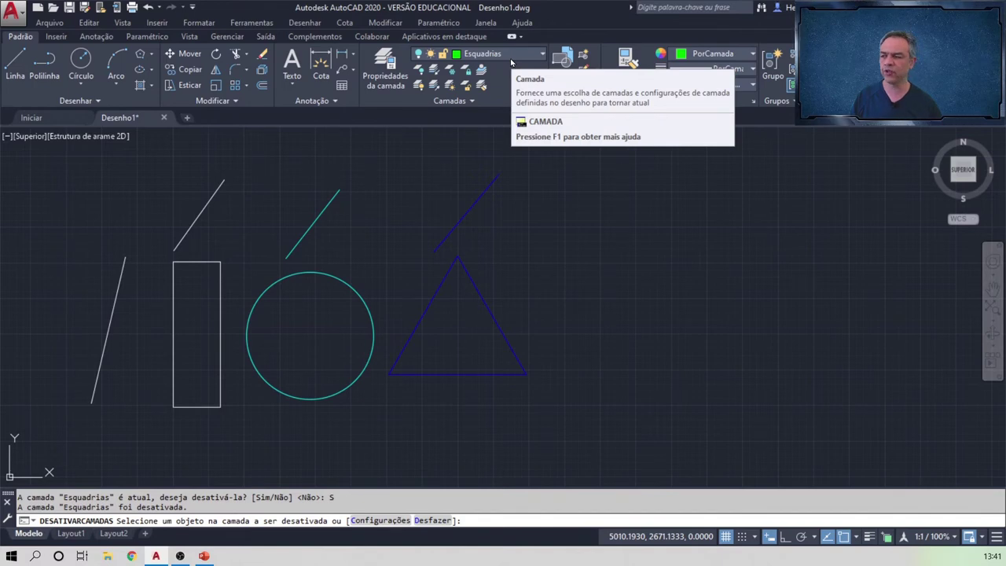
key("Escape")
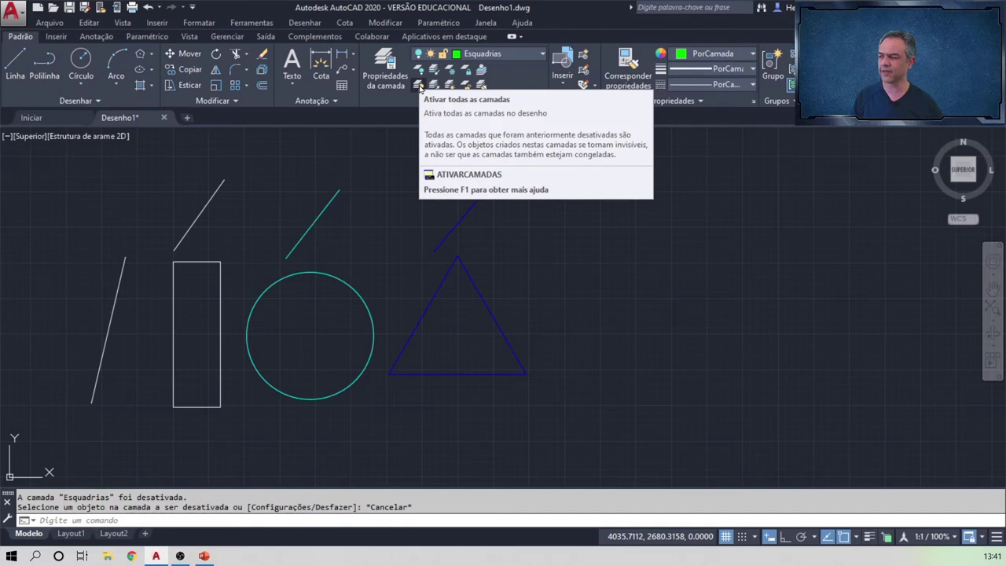
Step: Turn all layers on, isolate Cobertura via the red line, then unisolate it
left_click(420, 88)
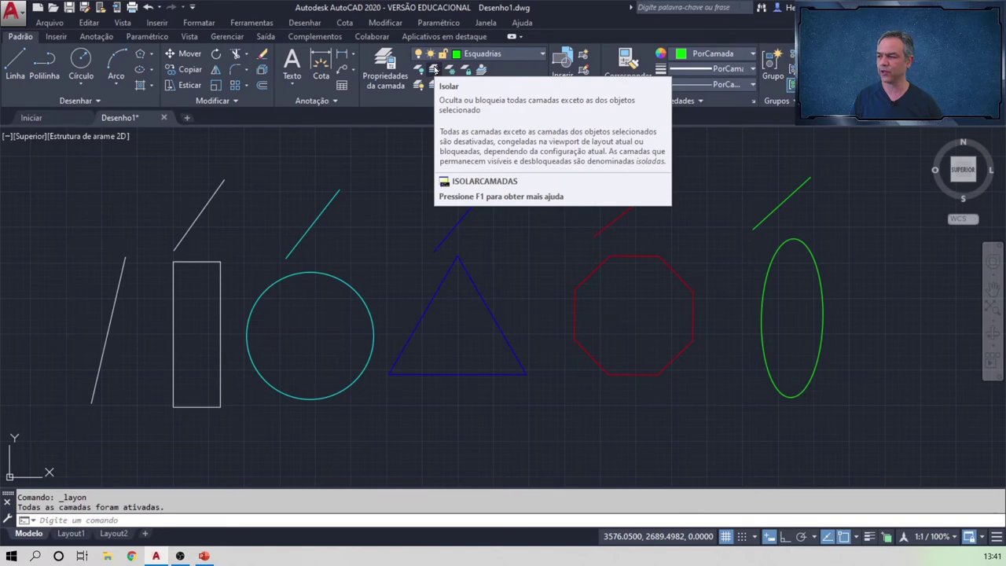
left_click(433, 69)
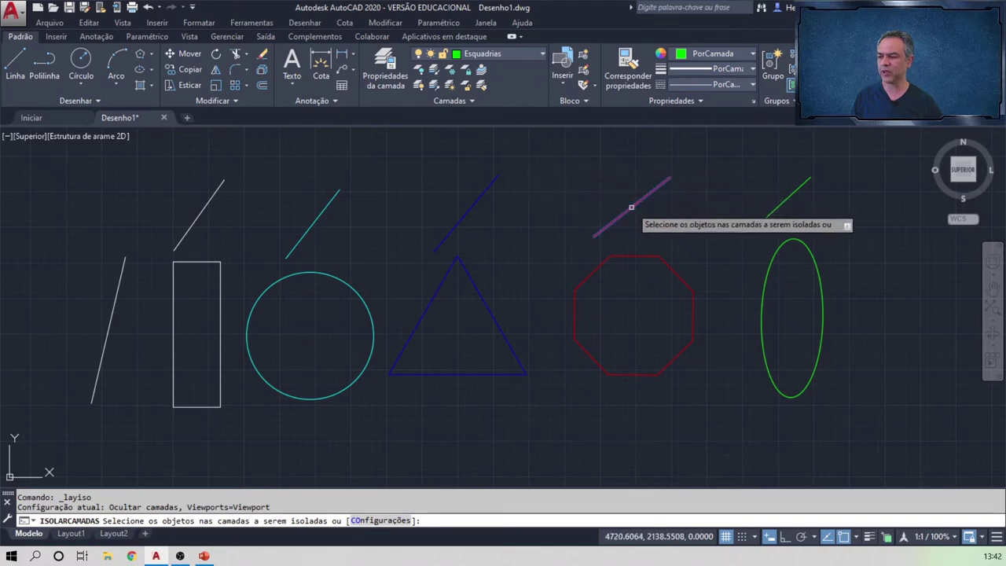
left_click(631, 207)
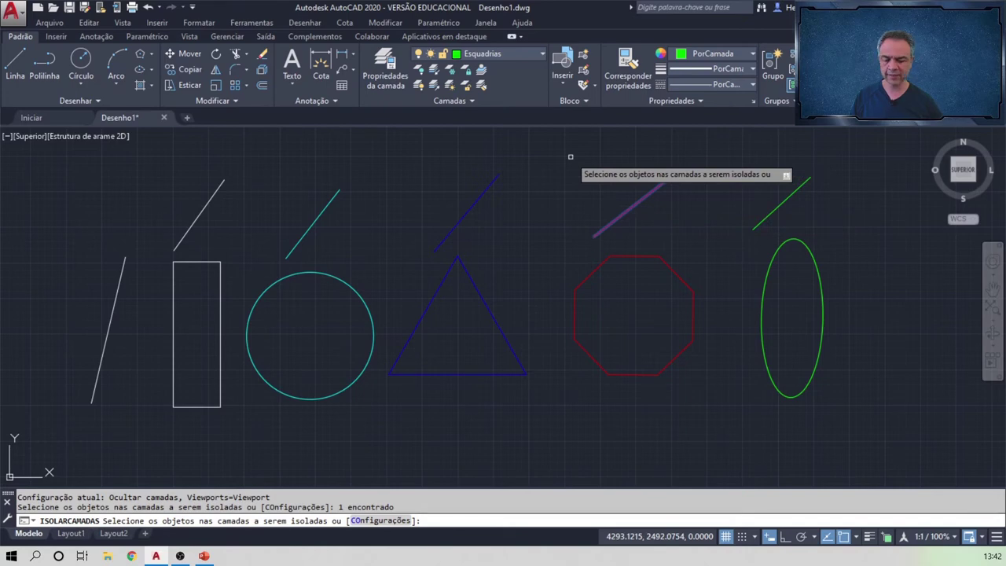
key("Return")
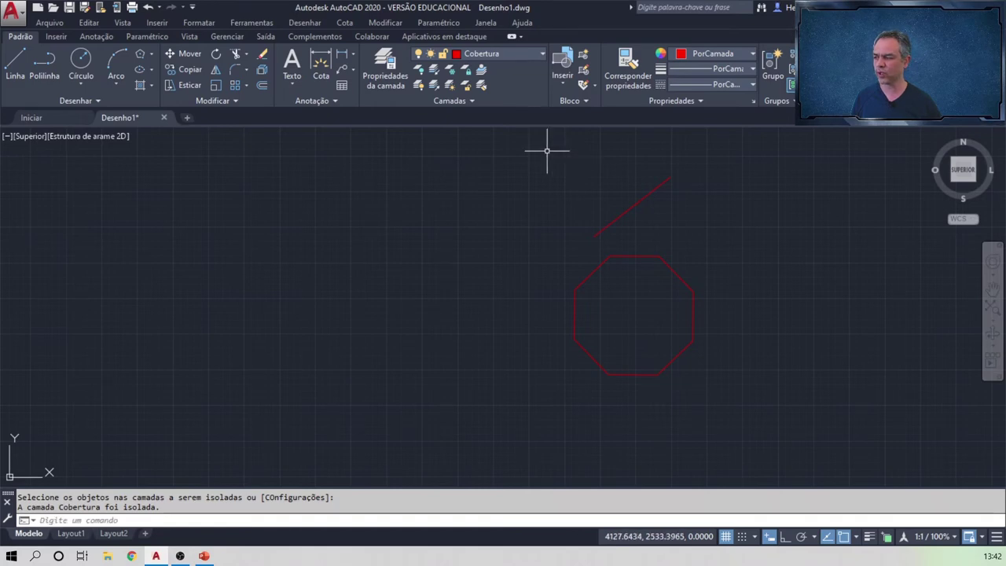
left_click(438, 92)
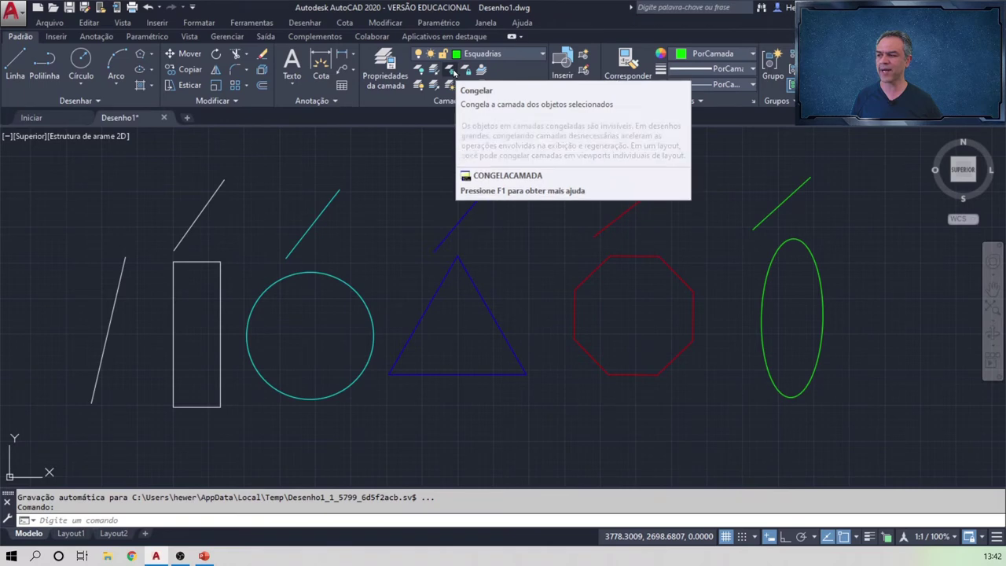
left_click(453, 71)
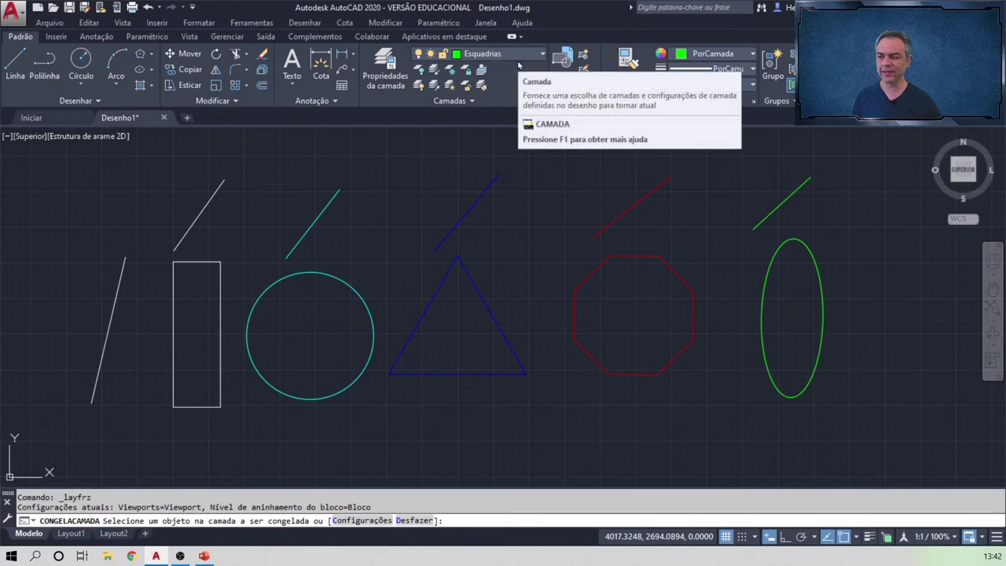
left_click(787, 200)
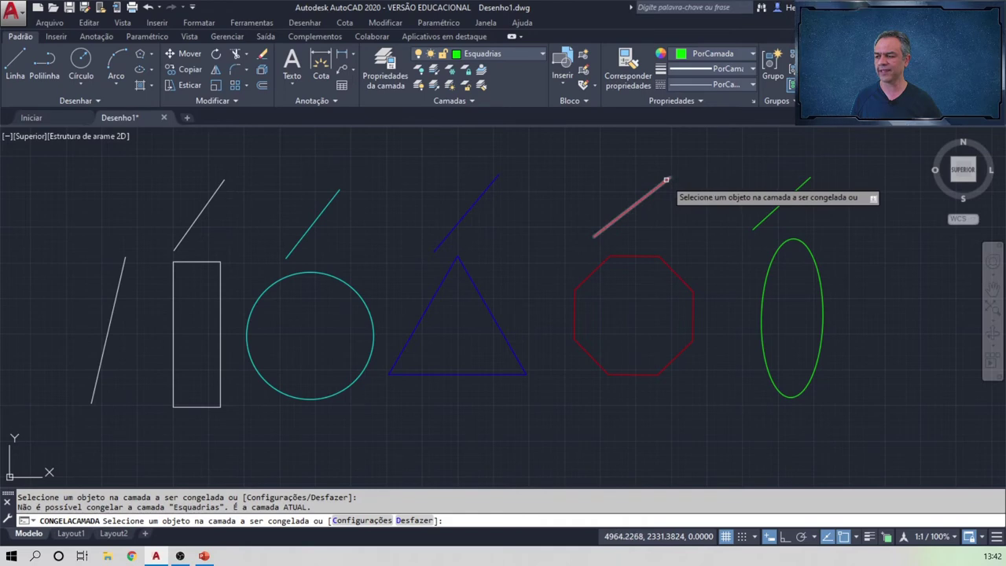
left_click(666, 180)
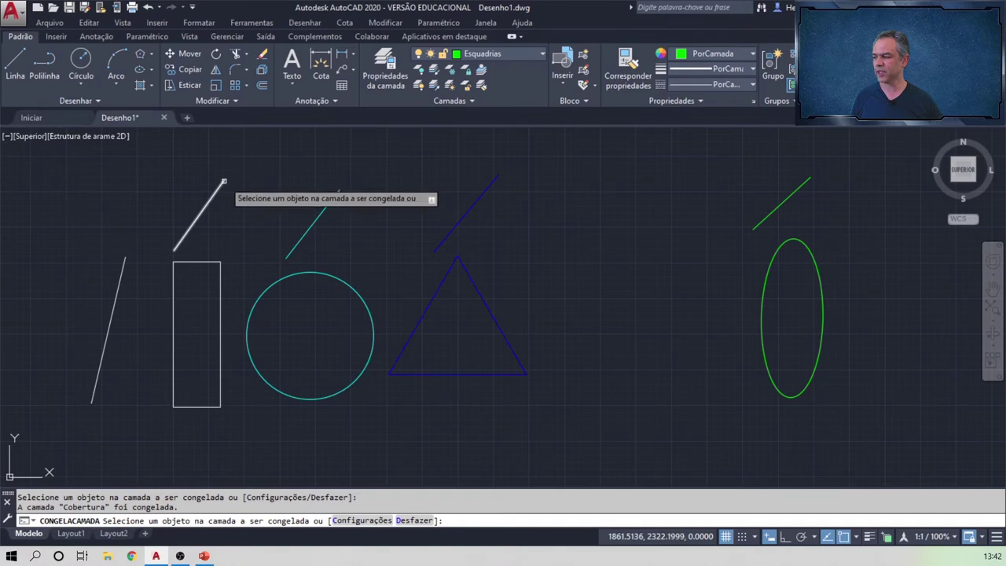
left_click(223, 182)
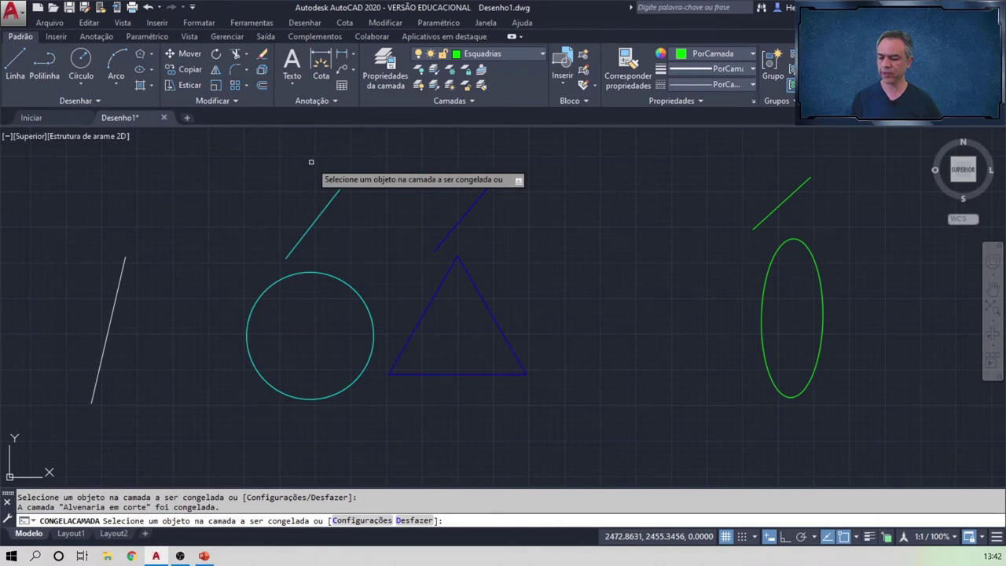
key("Escape")
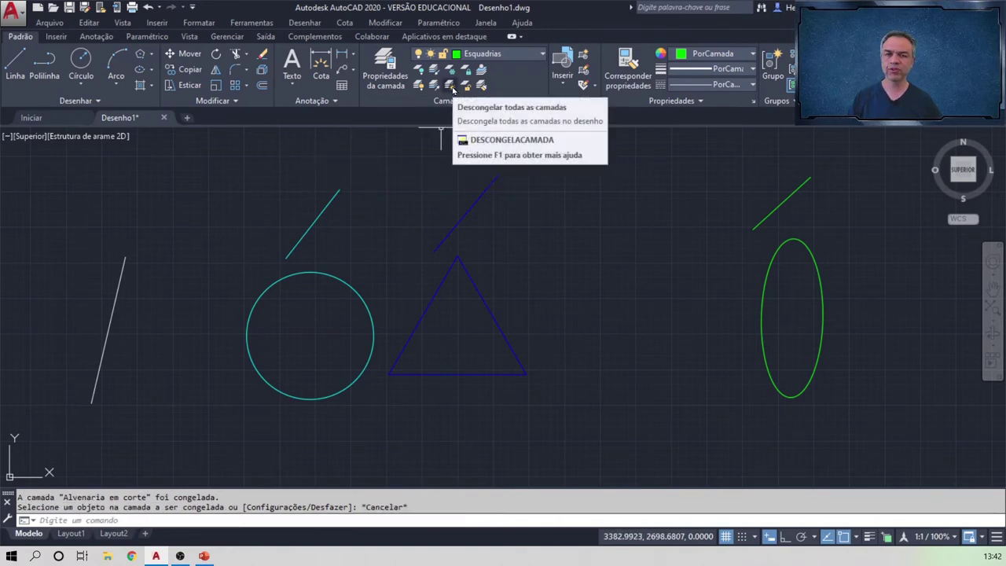
left_click(450, 86)
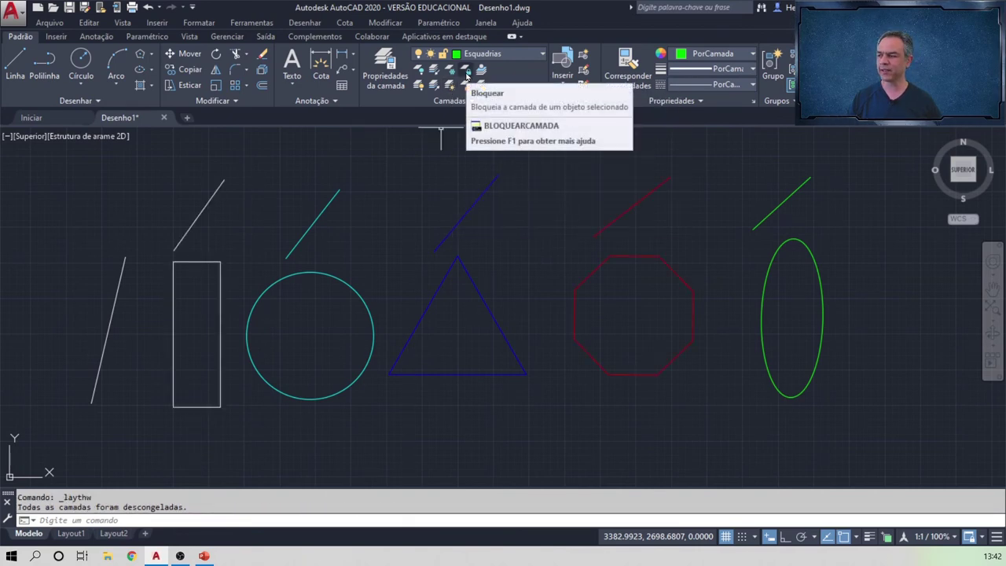
left_click(467, 75)
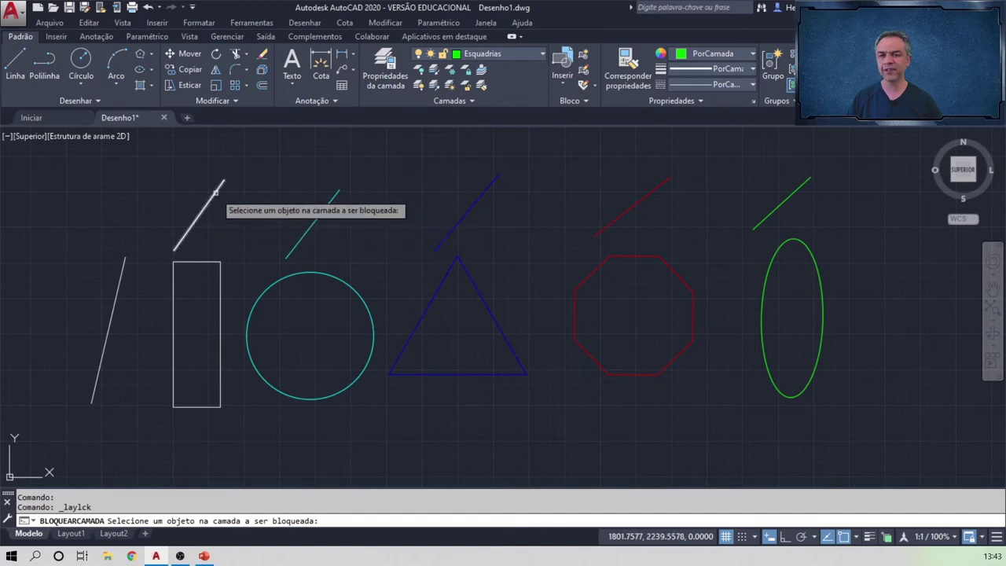
left_click(215, 191)
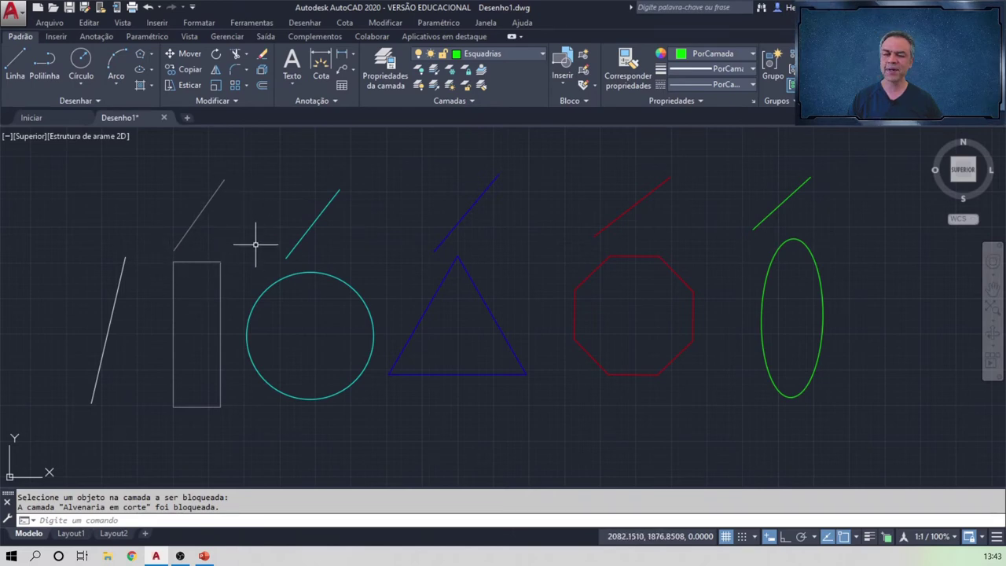
left_click(224, 262)
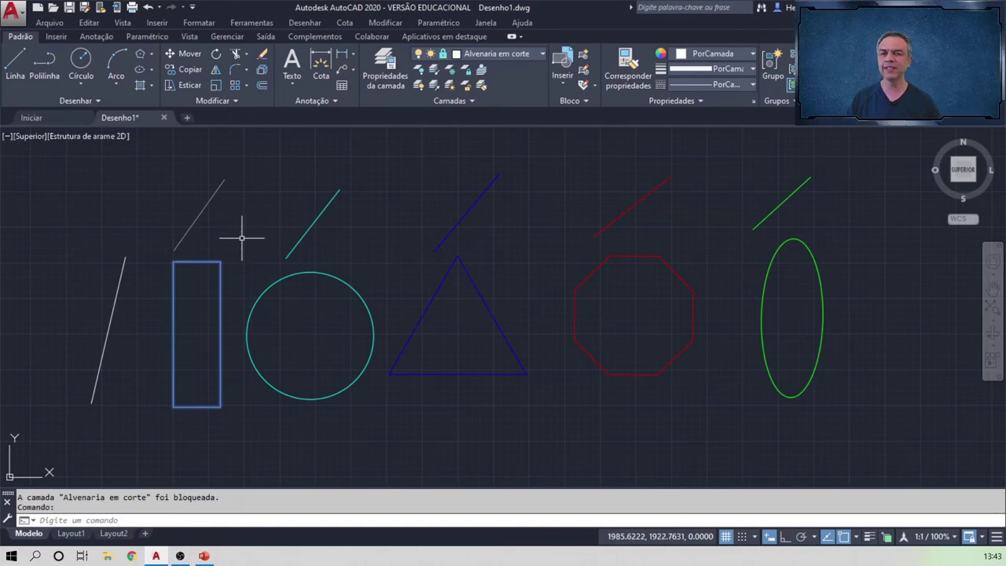
key("Escape")
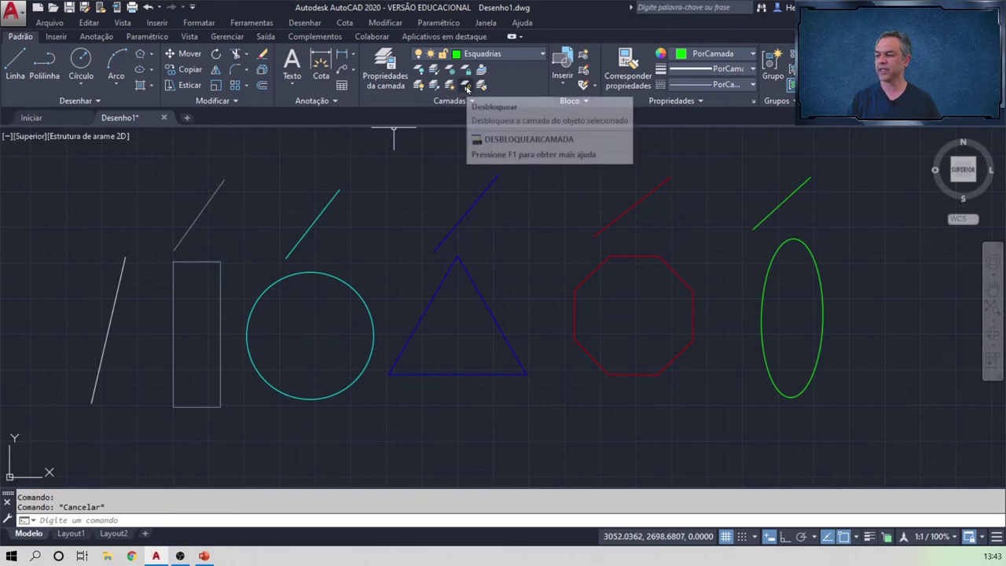
left_click(467, 88)
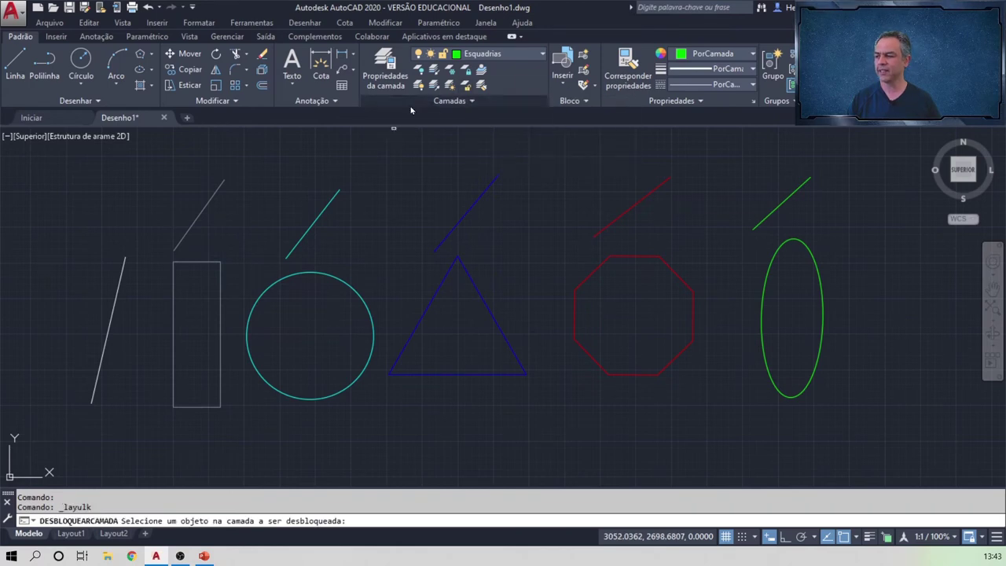
left_click(222, 180)
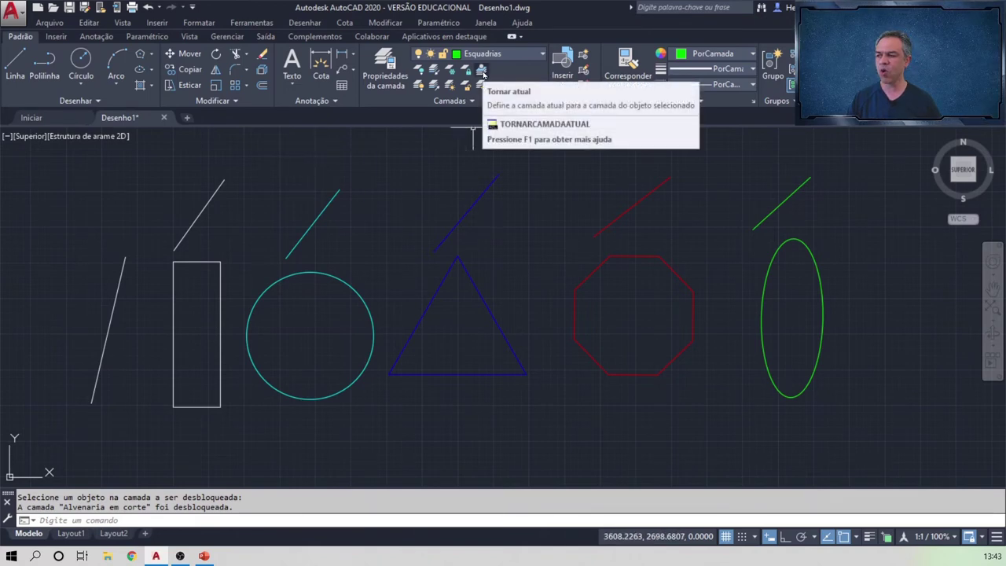
Step: Use Make Current on the white line, then on the blue Alvenaria em vista line
left_click(484, 73)
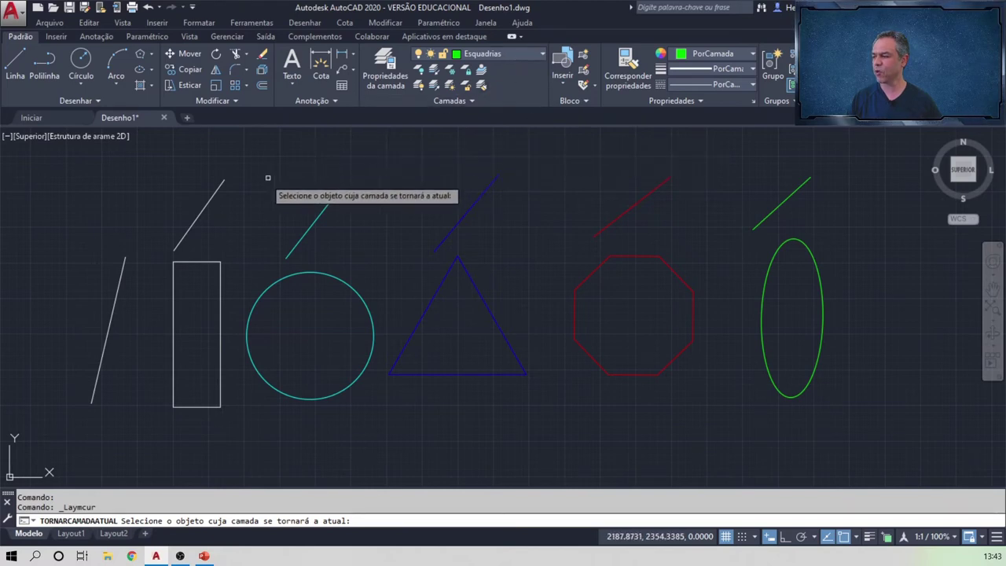
left_click(219, 186)
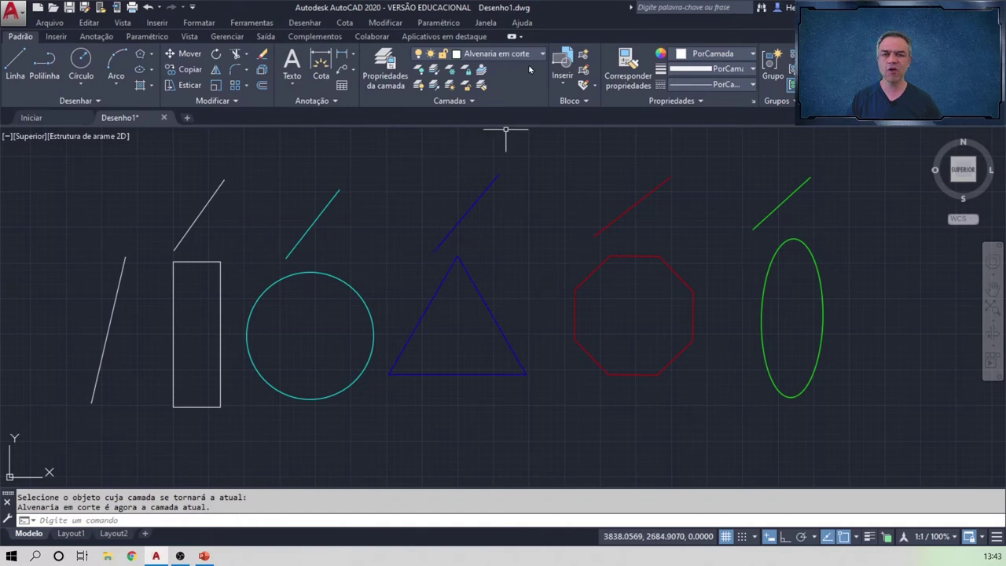
left_click(482, 71)
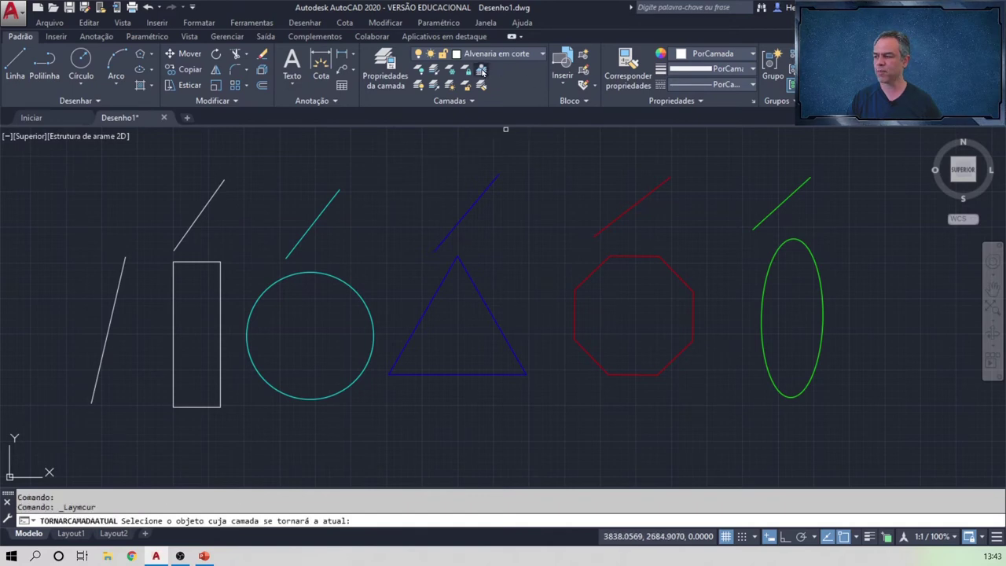
left_click(489, 185)
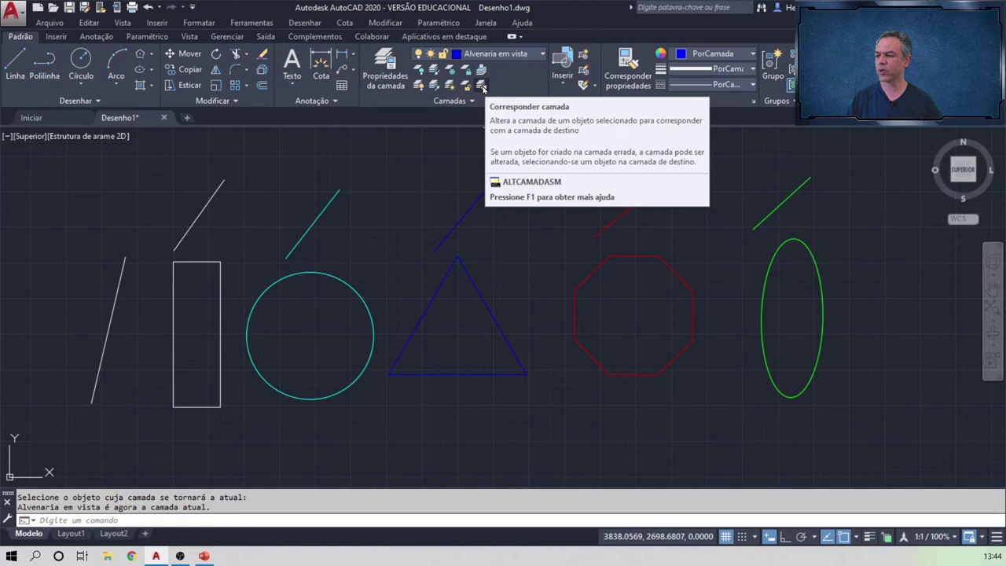
Step: Match the red line to the green line's layer, check it, then undo the change
left_click(482, 86)
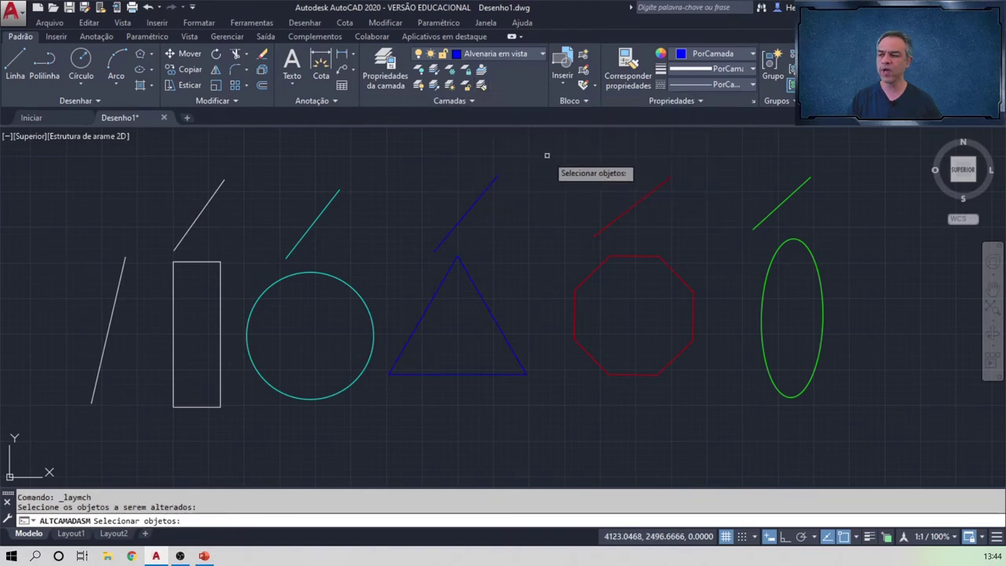
left_click(644, 198)
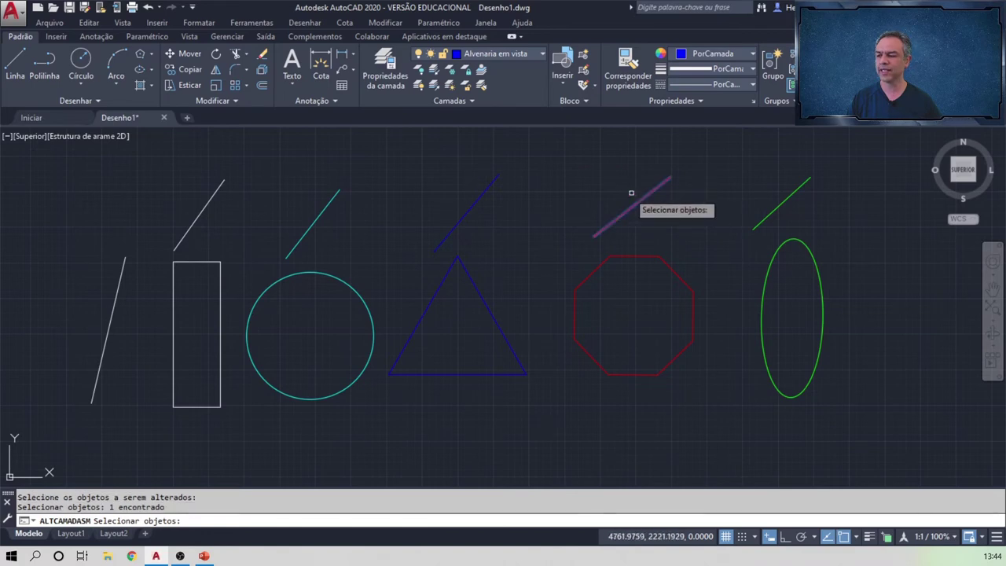
key("Return")
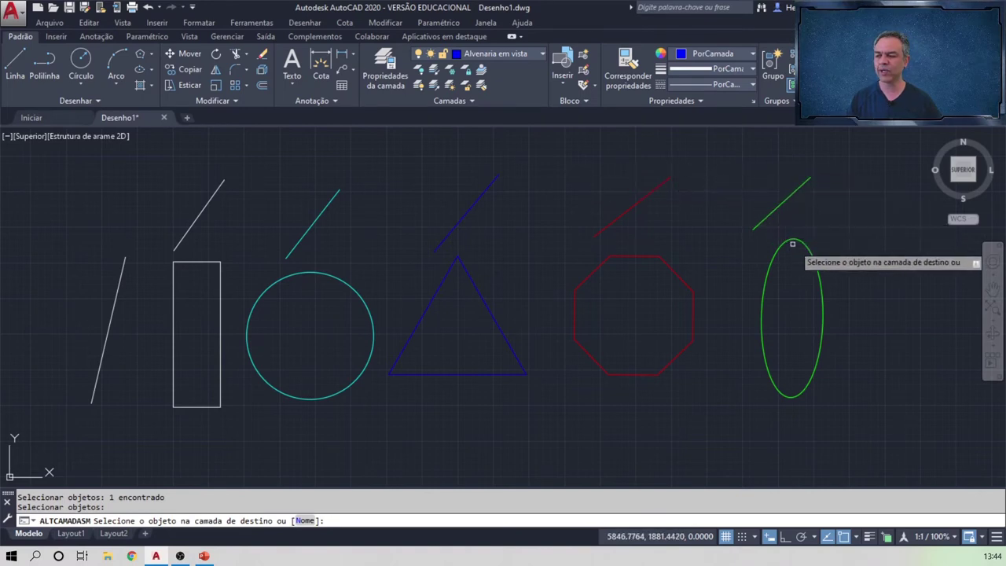
left_click(802, 184)
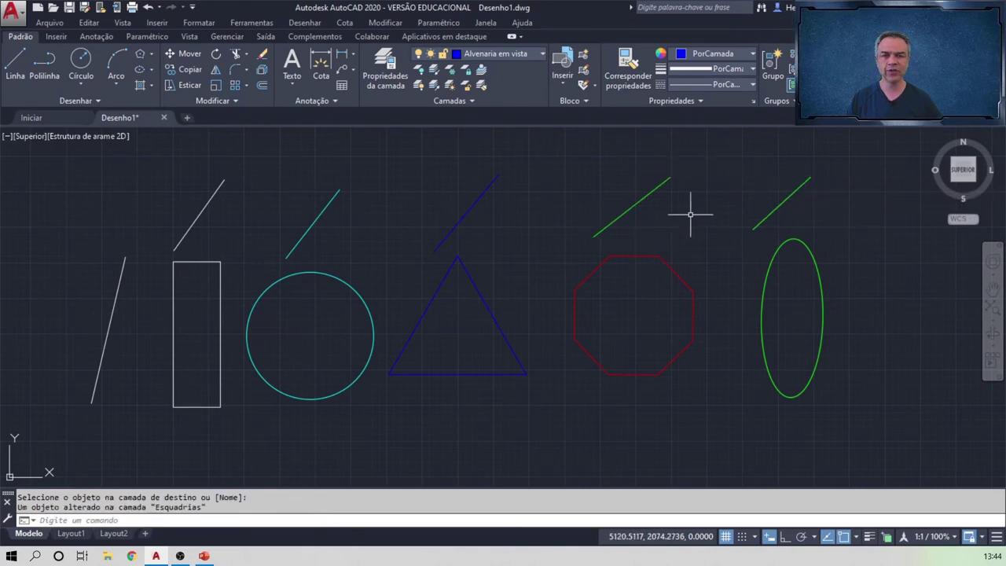
left_click(645, 191)
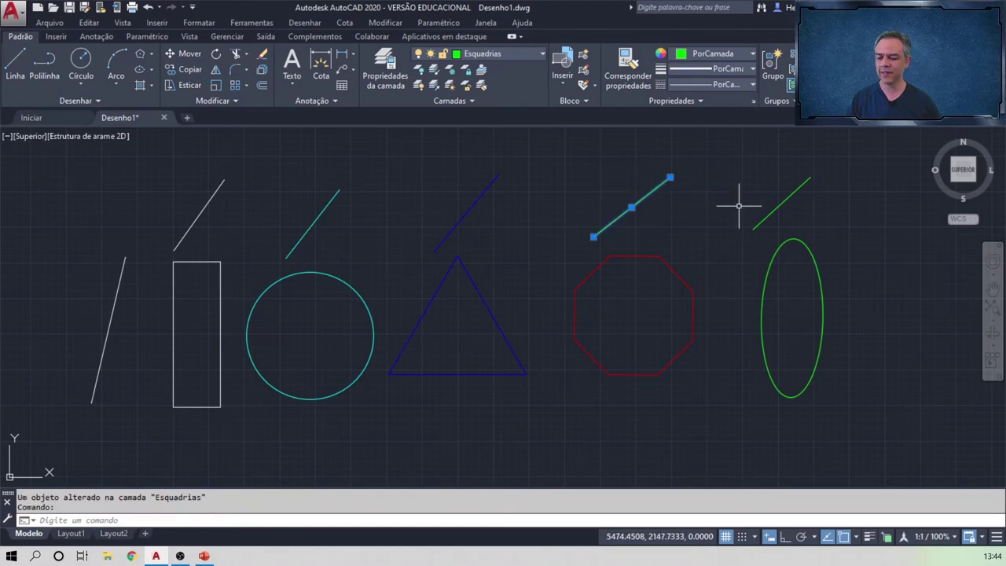
key("Escape")
key("ctrl+z")
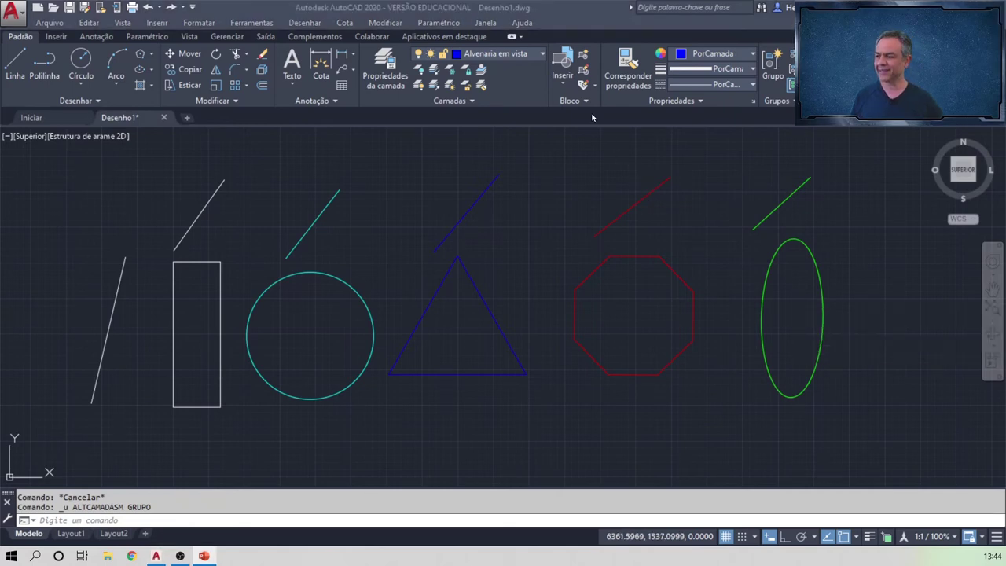
Step: Make layer 0 the current layer from the layer list
left_click(543, 55)
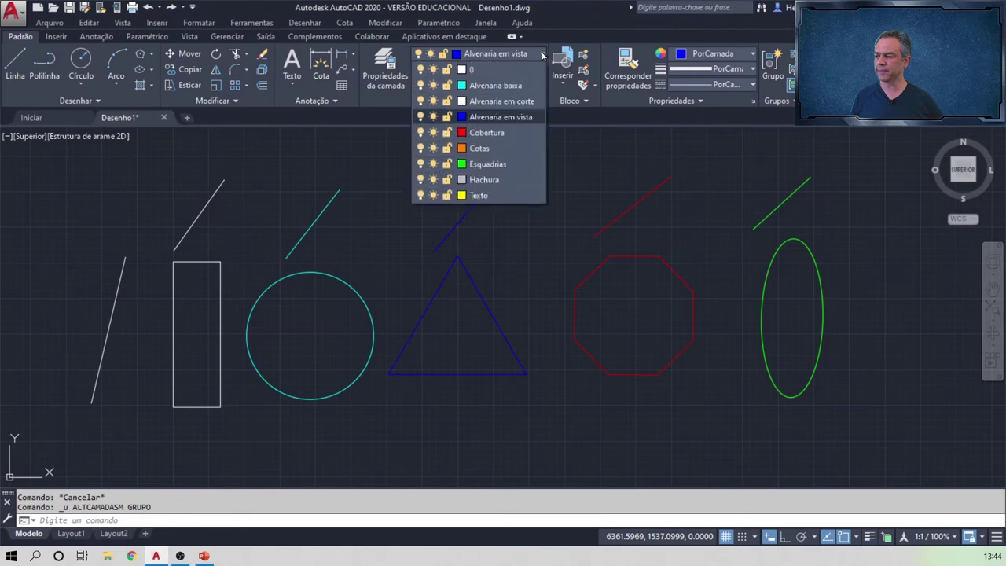
left_click(496, 71)
left_click(520, 59)
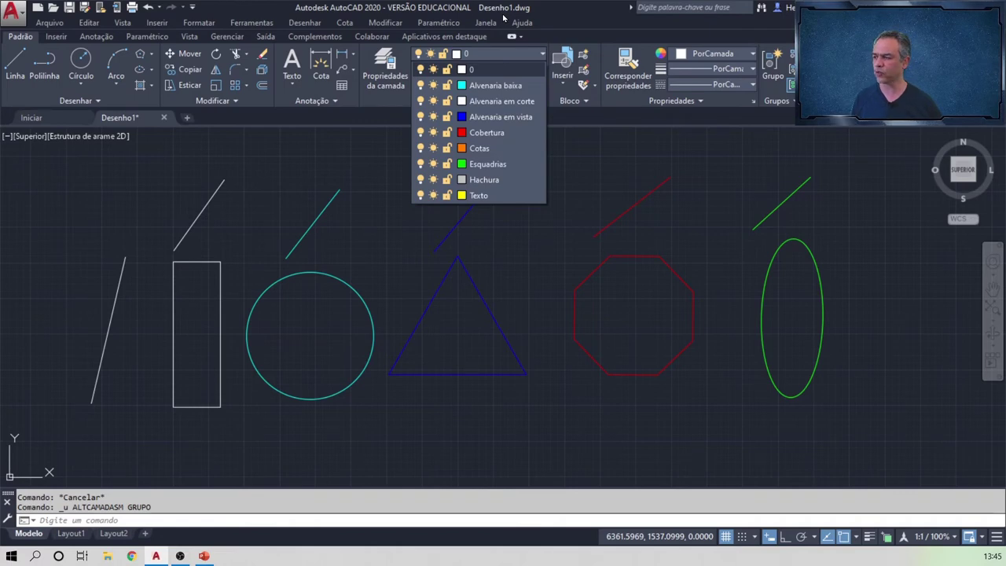
left_click(555, 21)
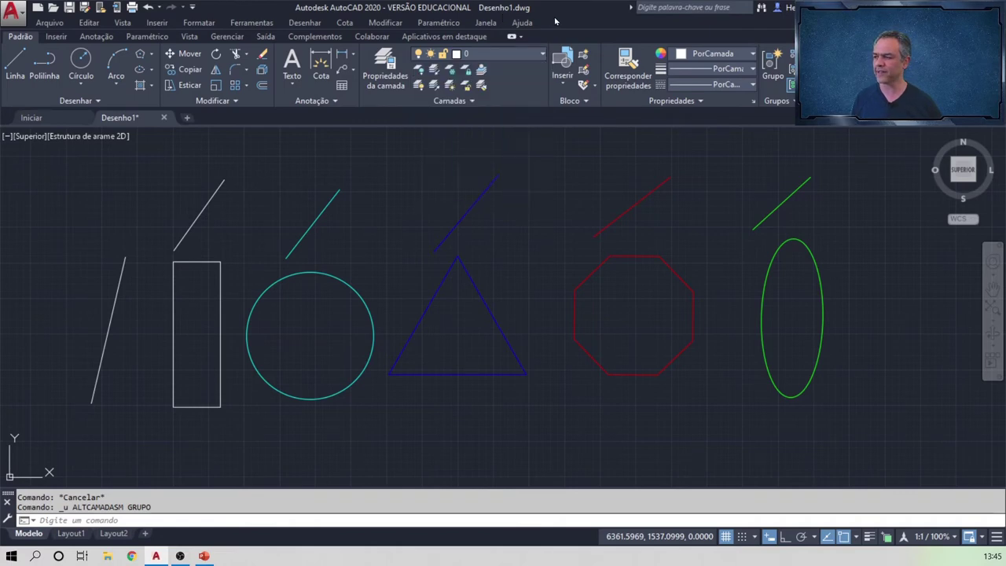
Step: Save a new layer state Teste01 with description 'Camadas da biblioteca Teste01'
left_click(473, 101)
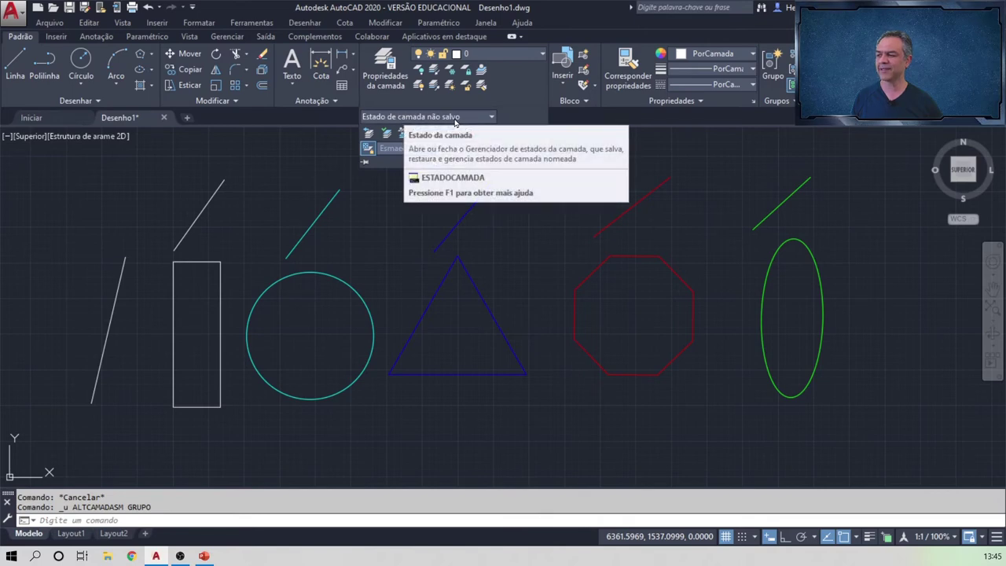
left_click(533, 54)
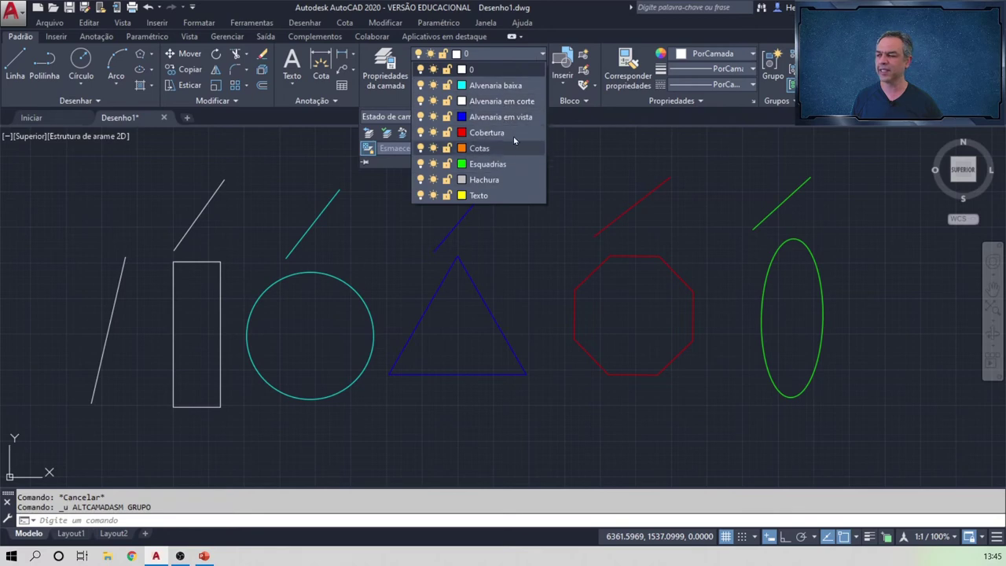
left_click(518, 62)
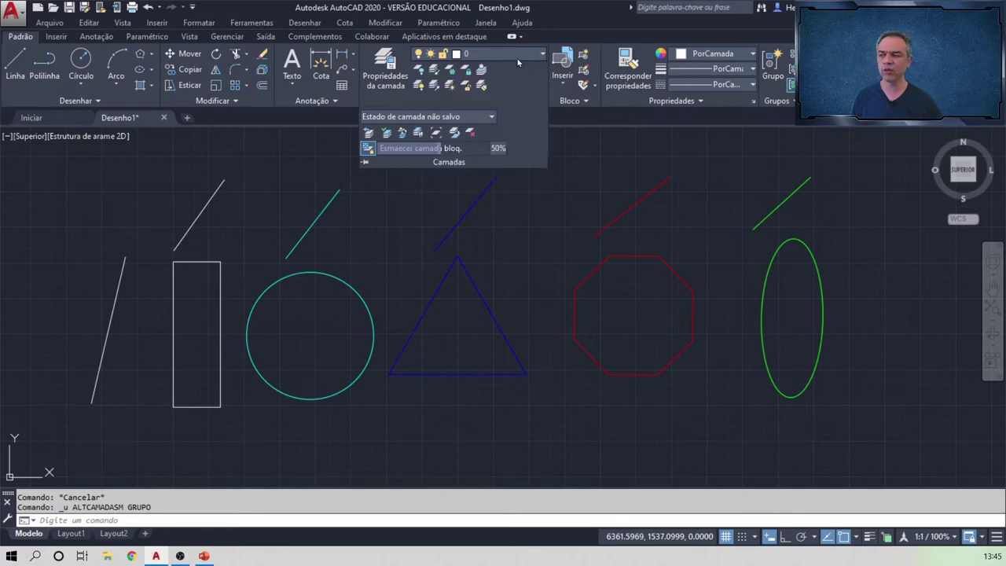
left_click(491, 119)
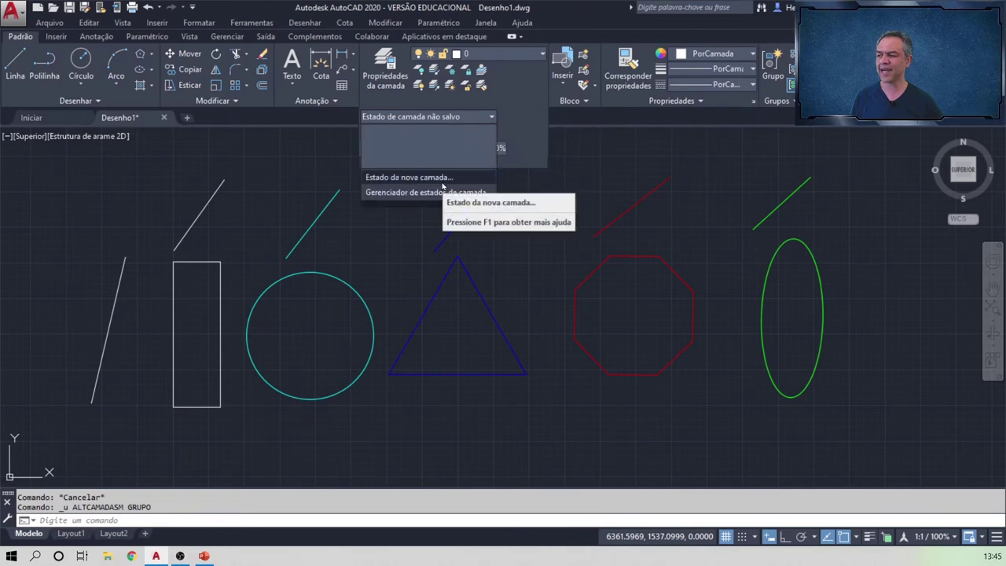
left_click(442, 180)
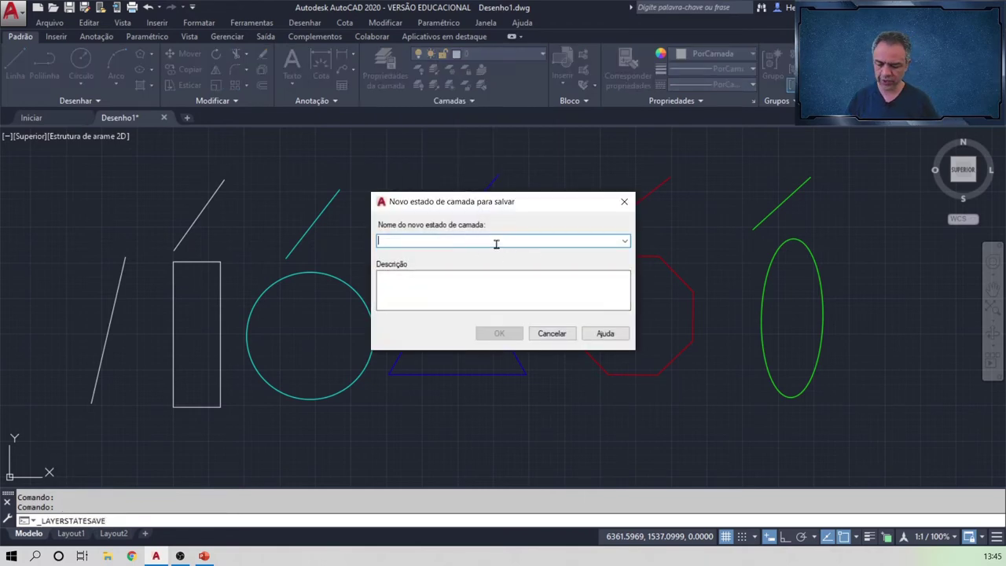
type("Teste01")
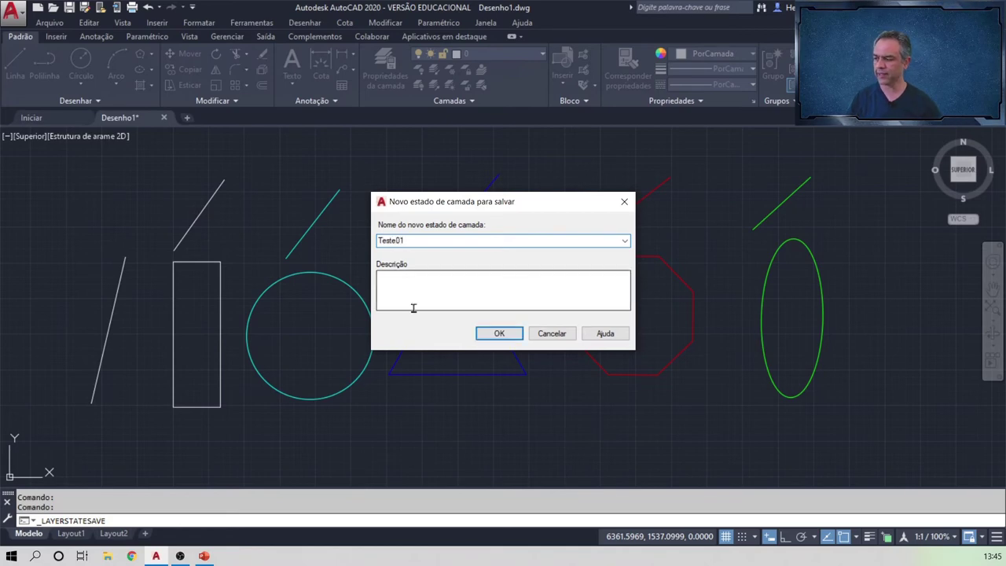
left_click(431, 290)
type("Camadas da biblioteca tes")
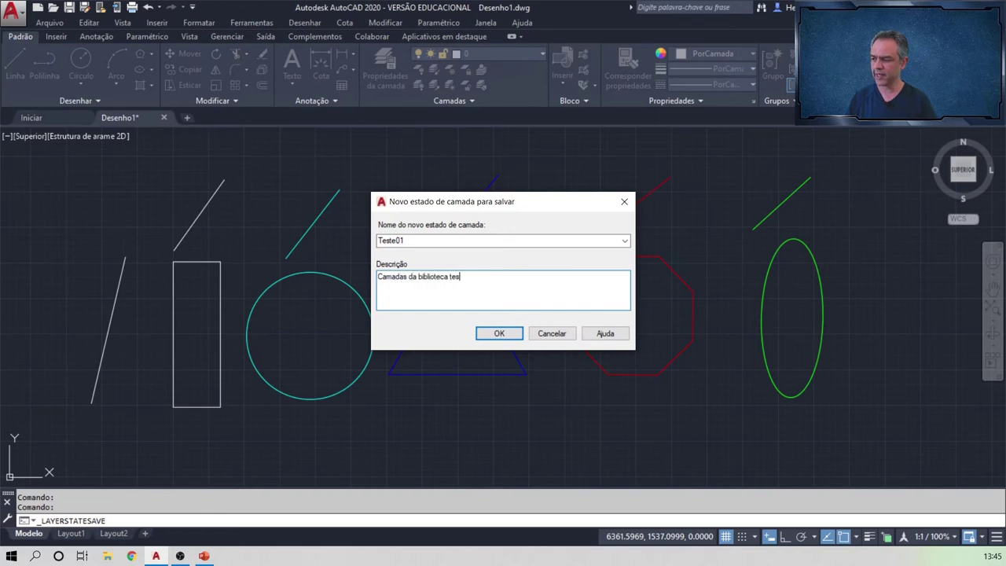
type("te01")
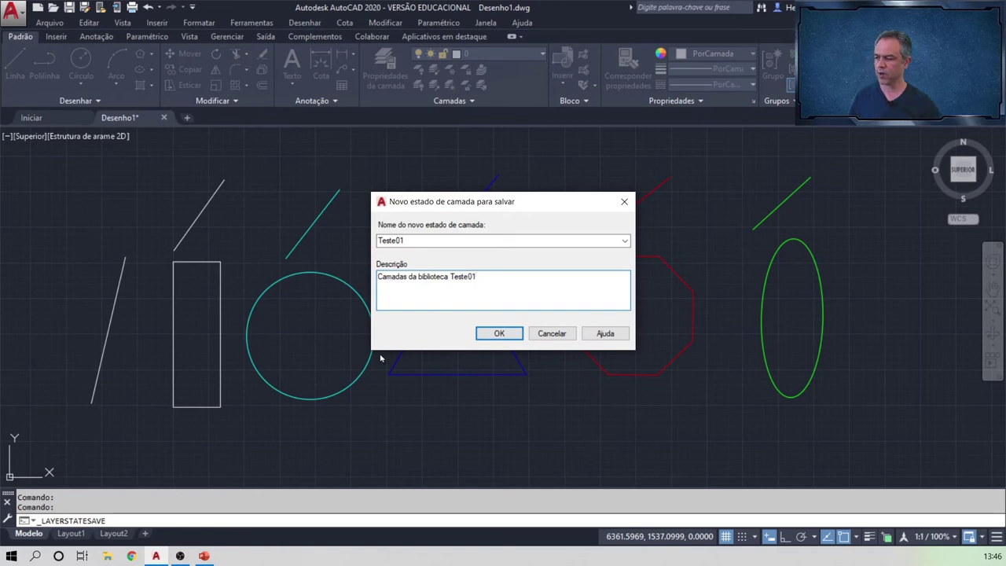
left_click(499, 333)
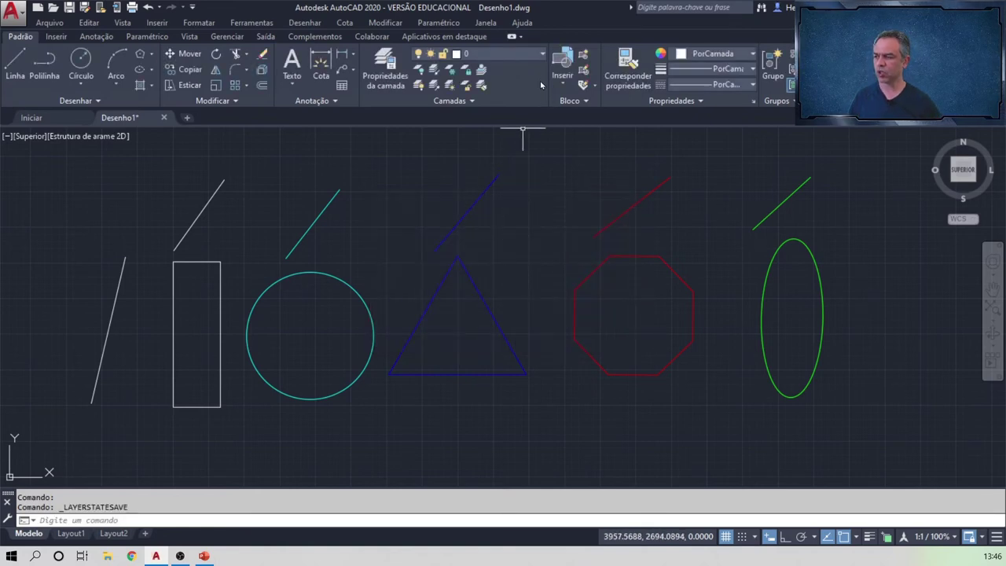
Step: Expand the Layers panel and open the Layer States Manager
left_click(541, 55)
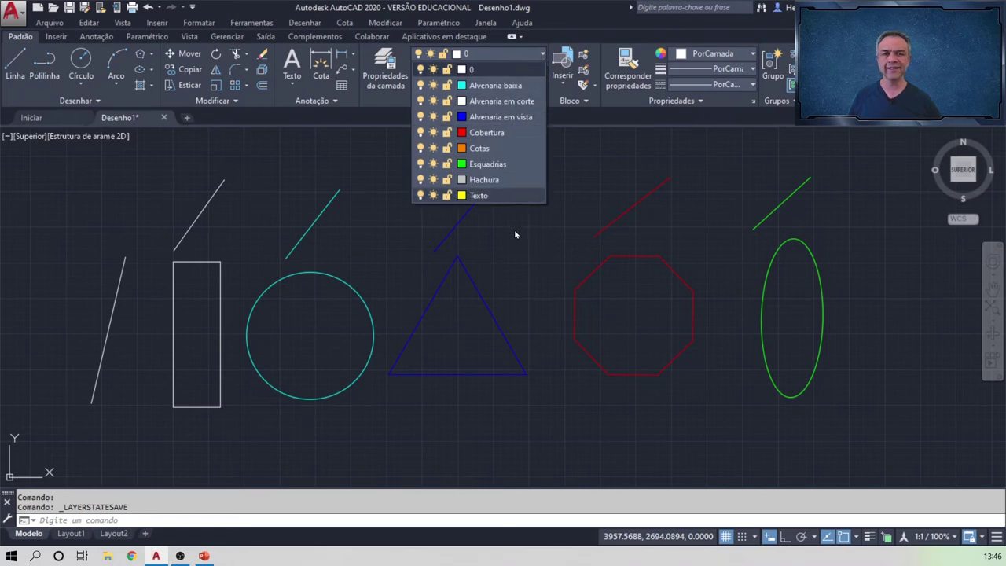
left_click(542, 54)
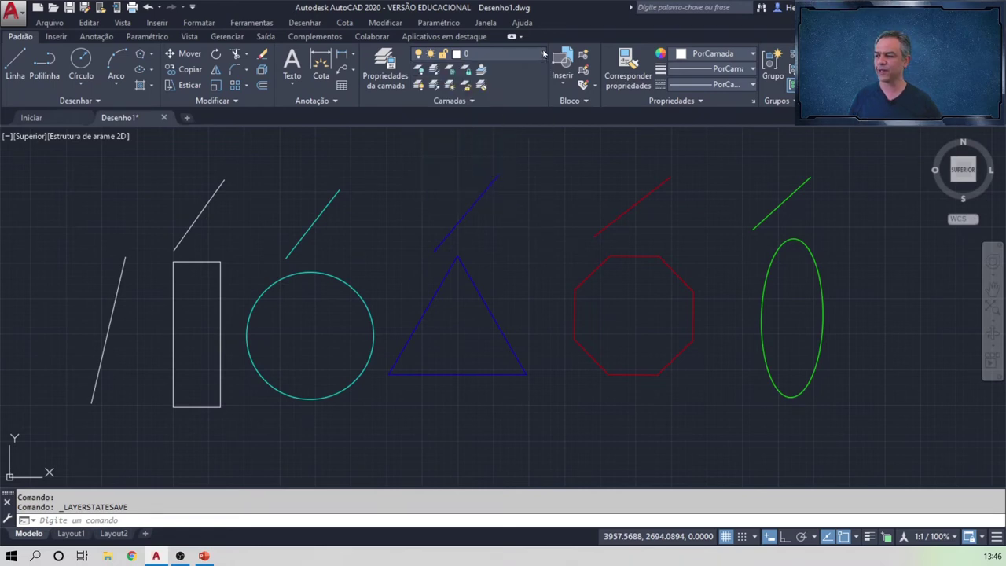
left_click(467, 102)
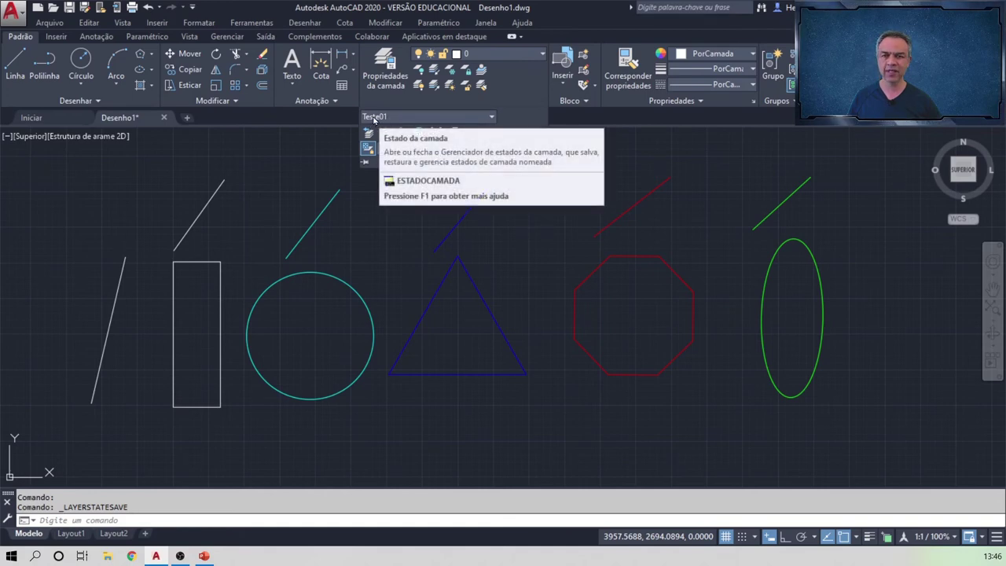
left_click(491, 118)
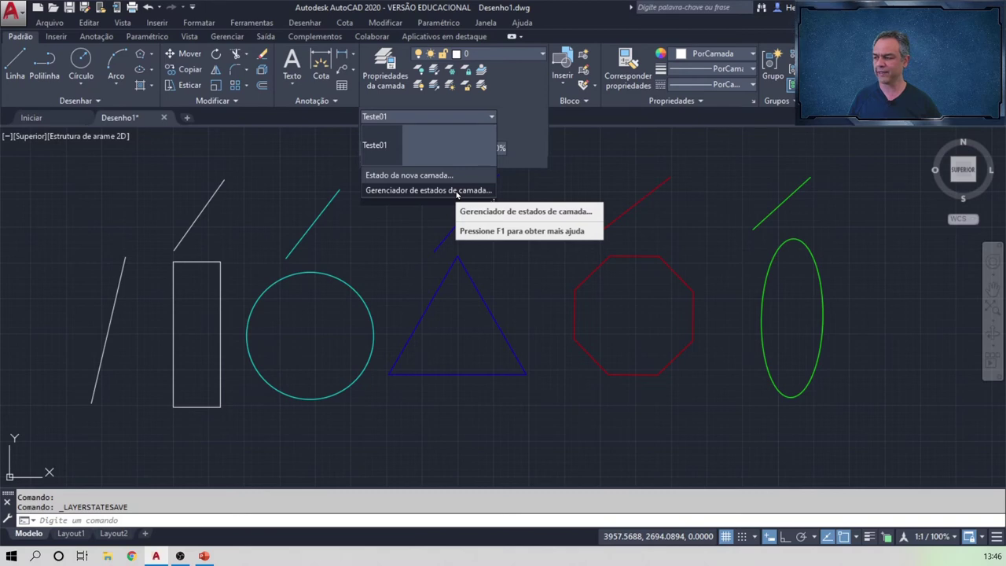
left_click(199, 22)
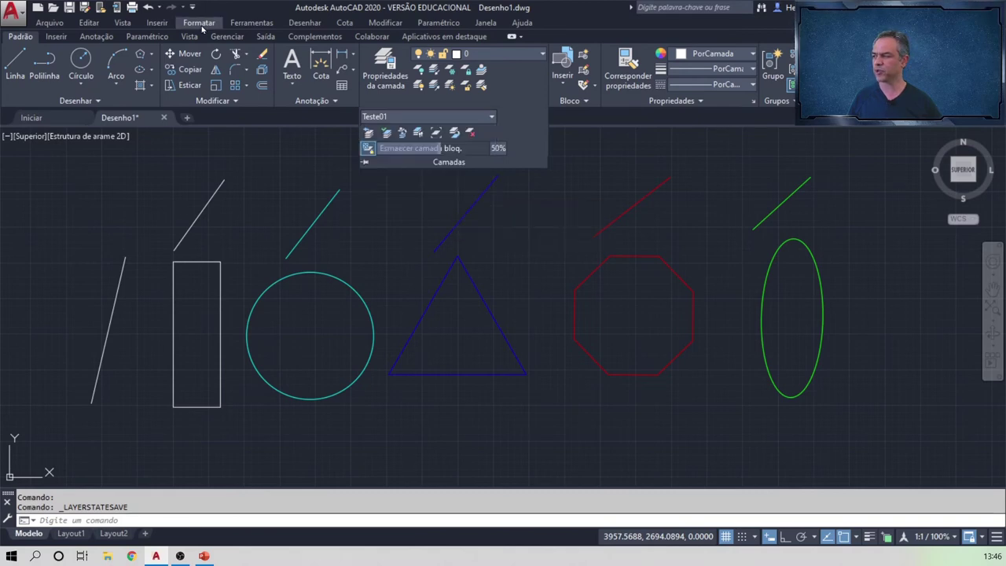
left_click(199, 22)
left_click(211, 52)
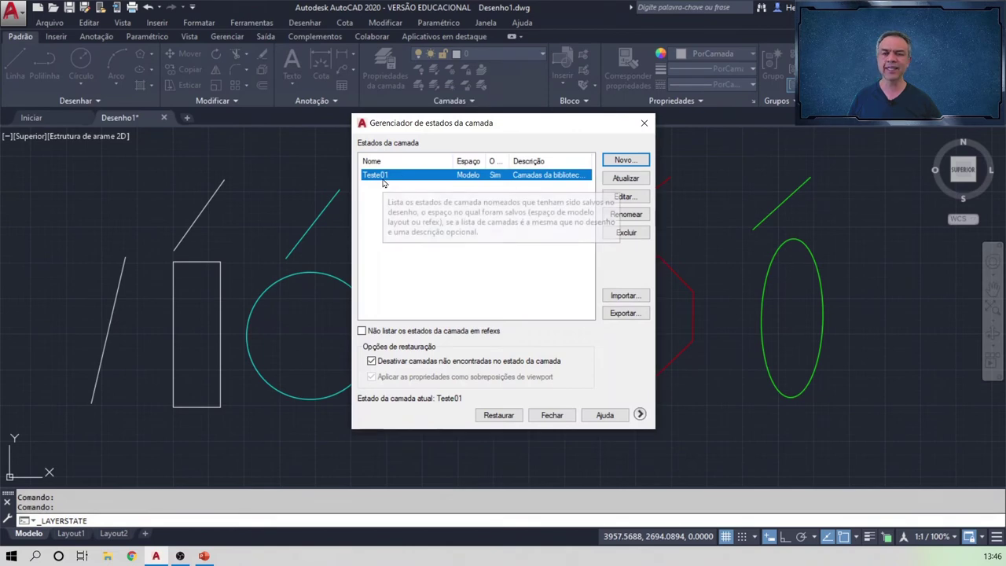
Step: Export Teste01 as Teste01.las to Documentos, then start a new drawing
left_click(620, 314)
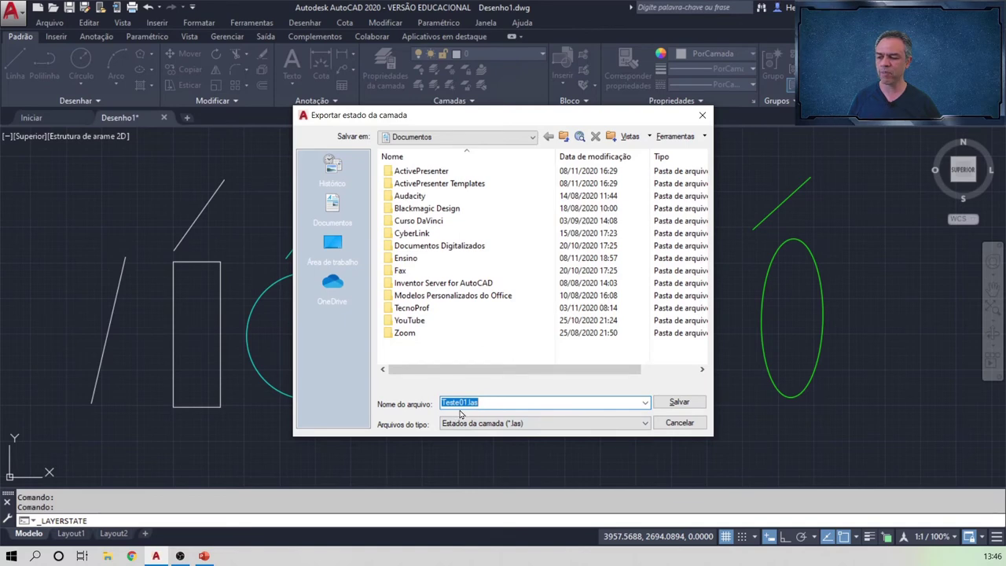
left_click(677, 402)
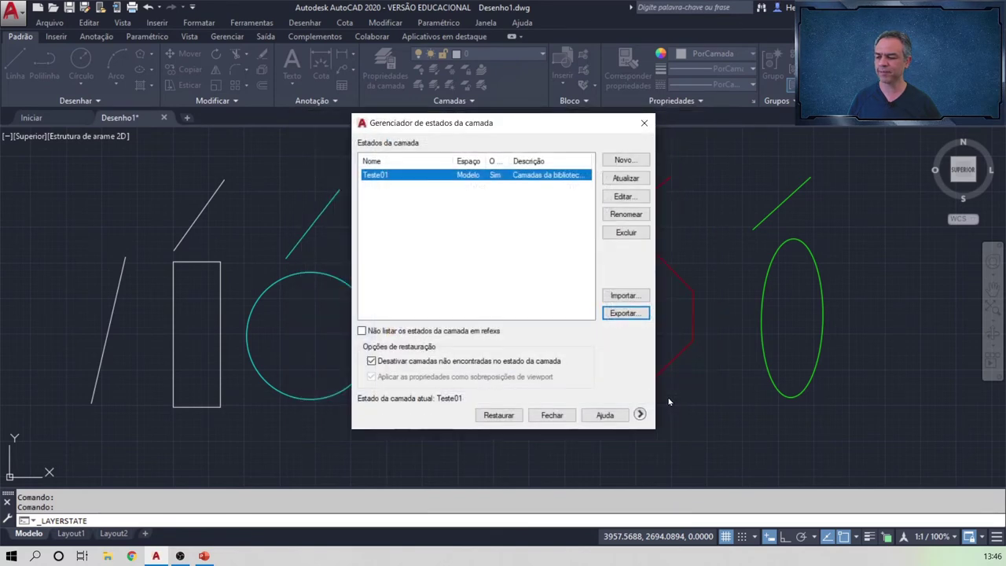
left_click(645, 124)
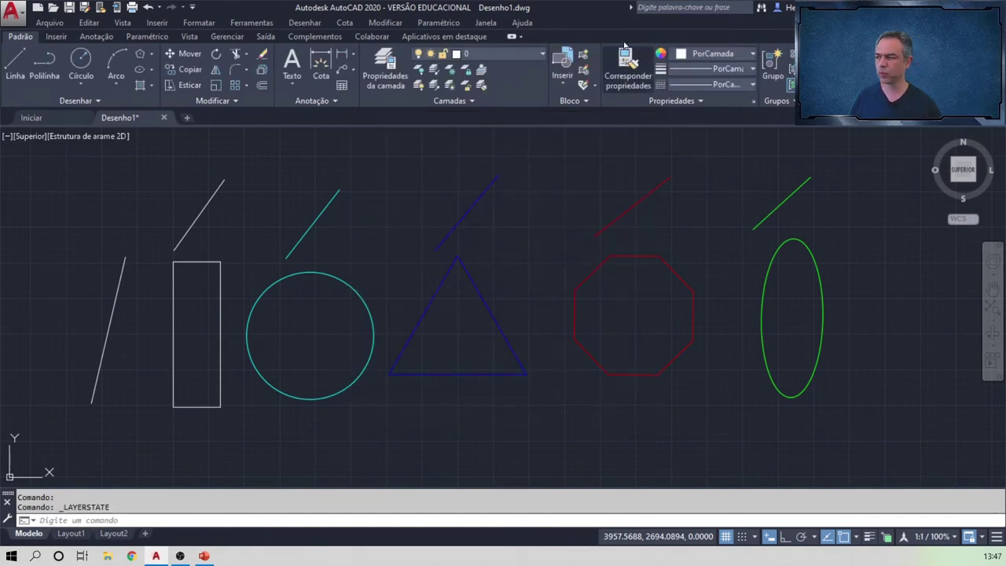
left_click(48, 22)
left_click(61, 50)
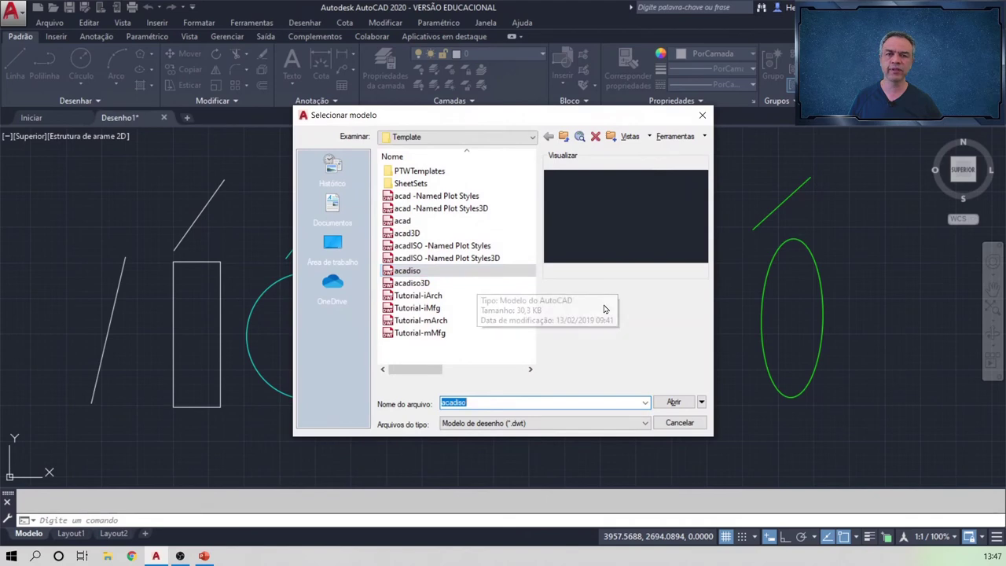
Step: Create Desenho2 from acadiso and view its layer list and empty layer state options
left_click(673, 402)
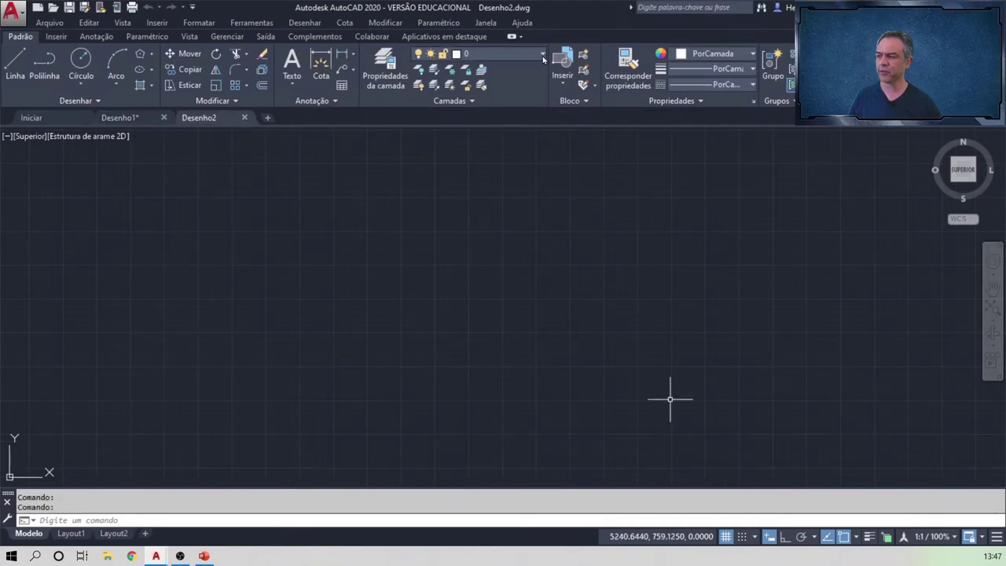
left_click(542, 55)
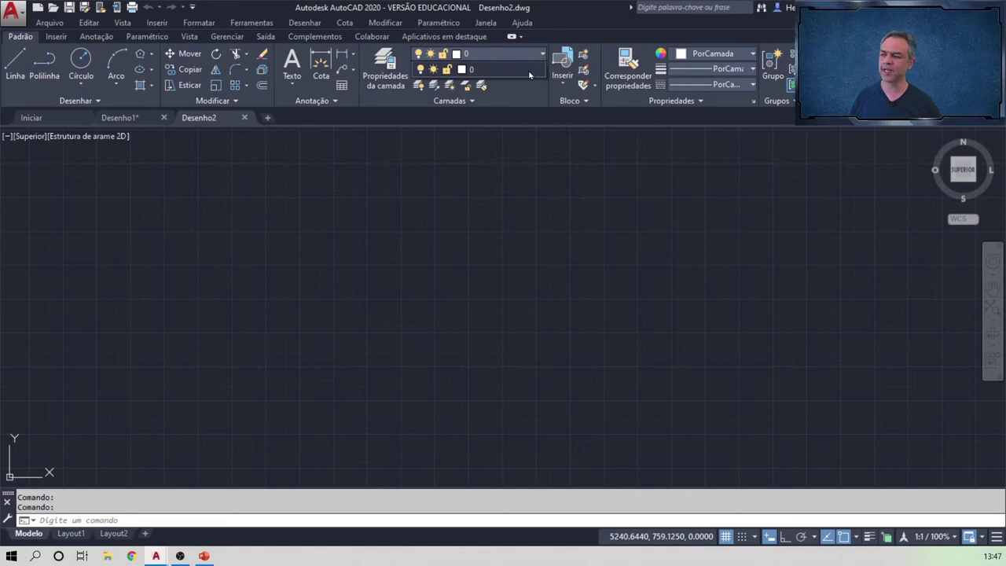
left_click(470, 105)
left_click(471, 106)
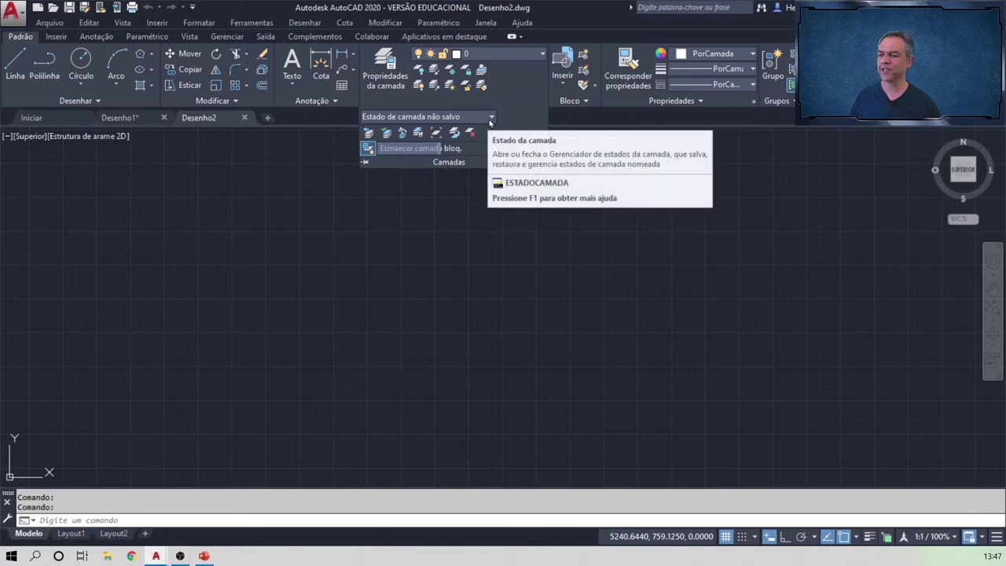
left_click(489, 118)
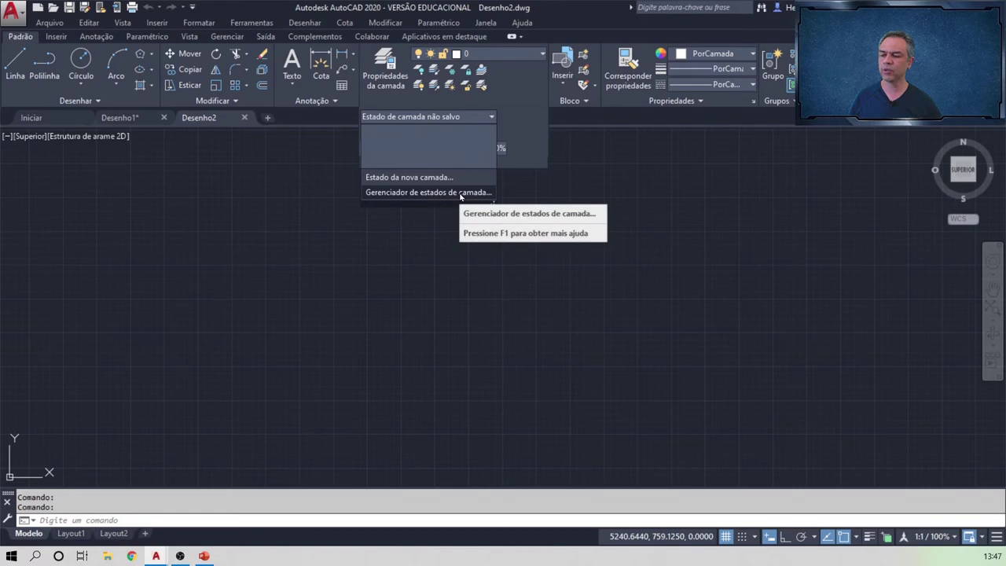
Step: Import and restore the Teste01.las layer state, then confirm its nine layers with layer 0 current
left_click(203, 23)
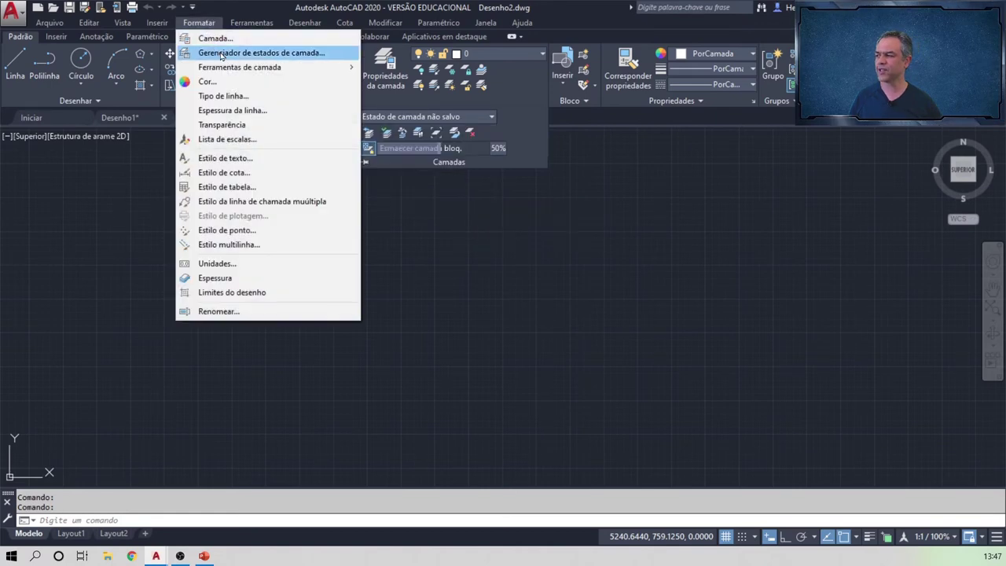
left_click(221, 54)
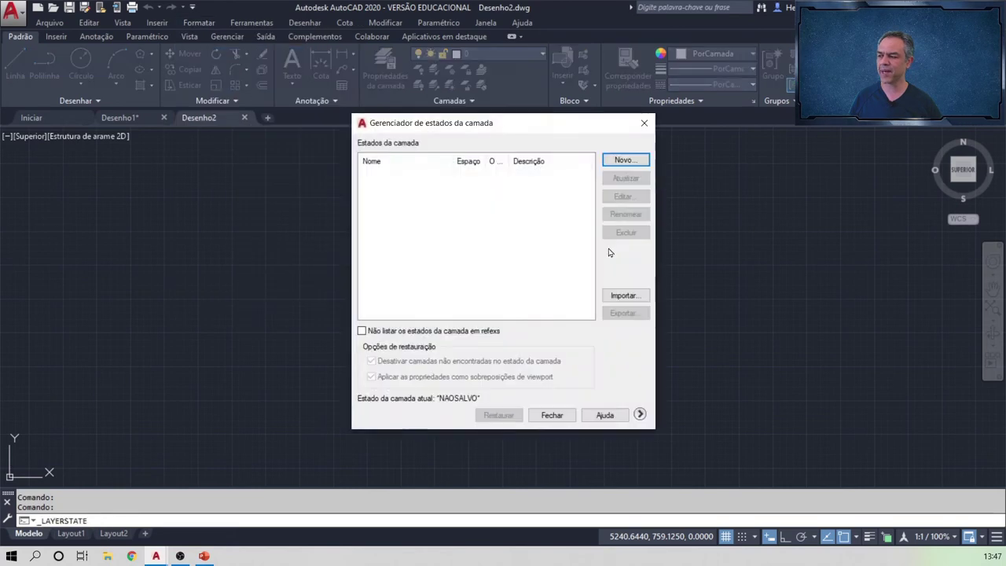
left_click(624, 296)
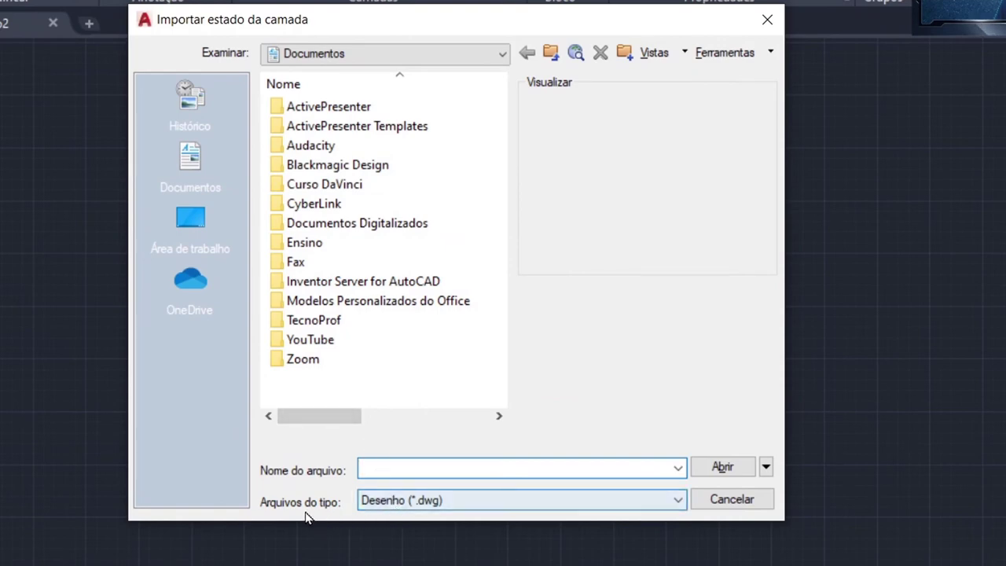
left_click(428, 503)
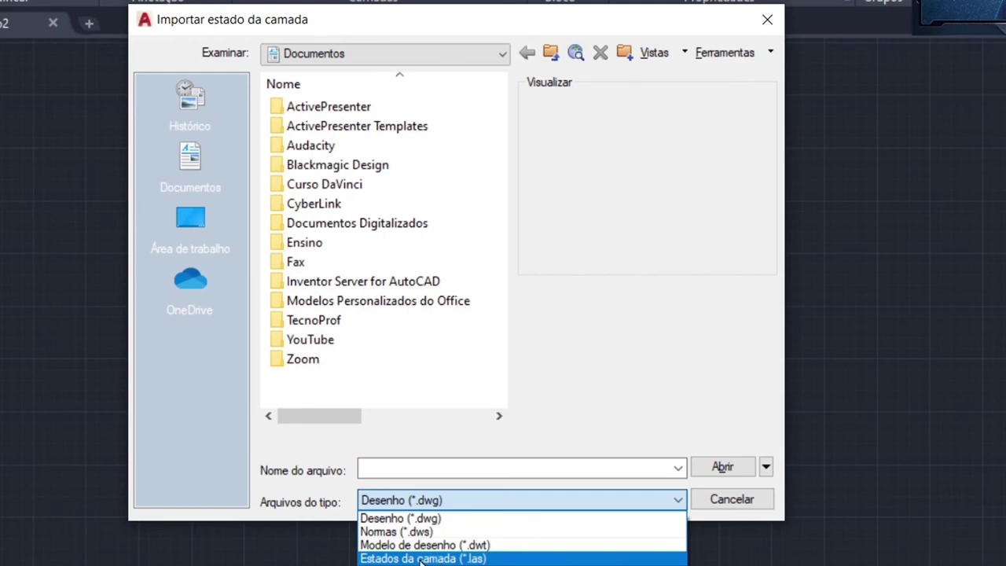
left_click(421, 558)
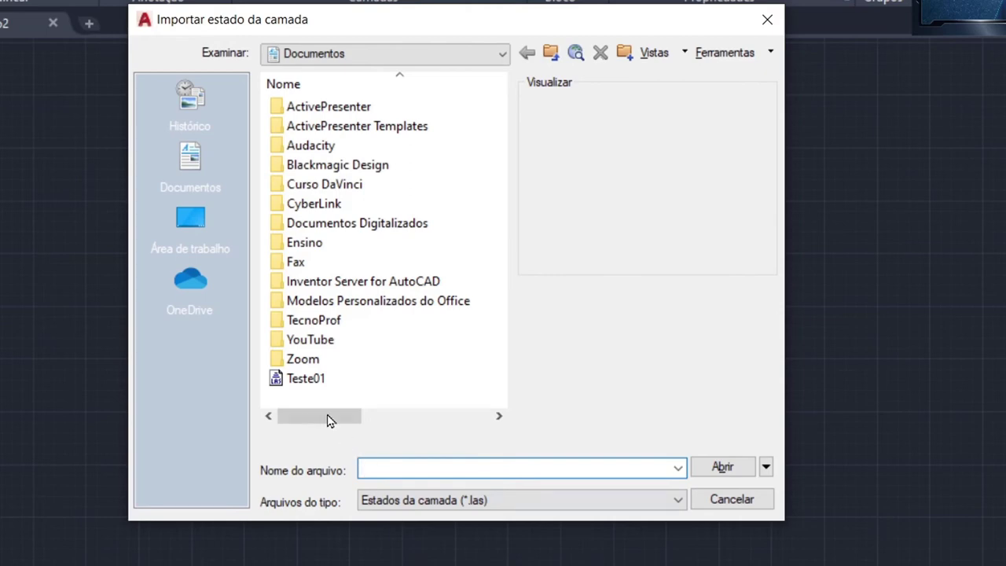
left_click(311, 380)
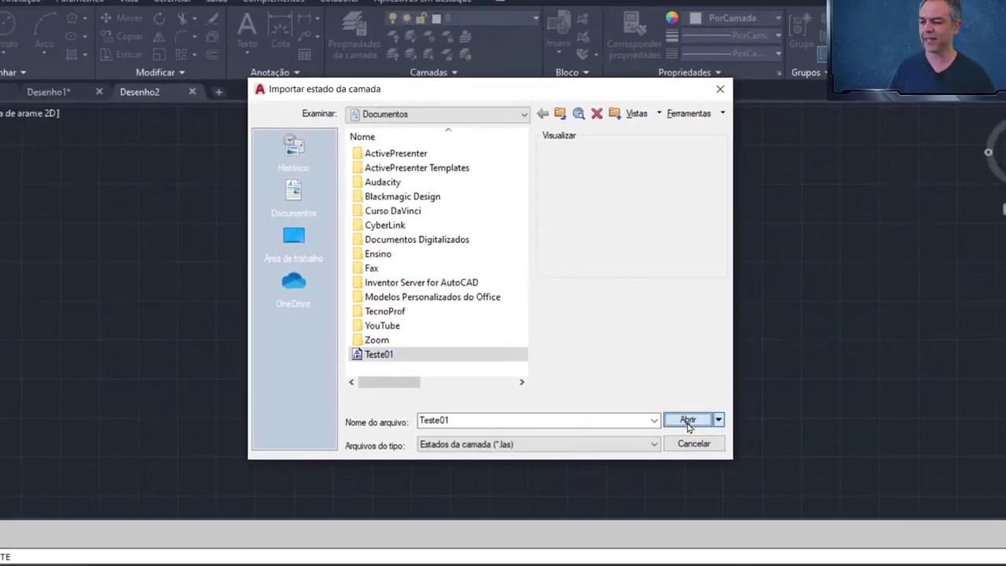
left_click(722, 467)
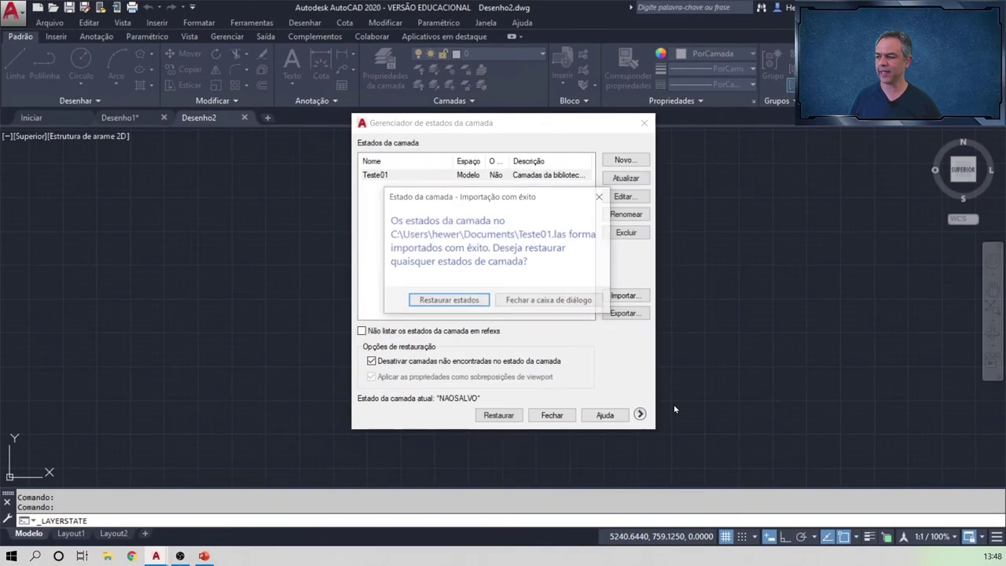
left_click(461, 302)
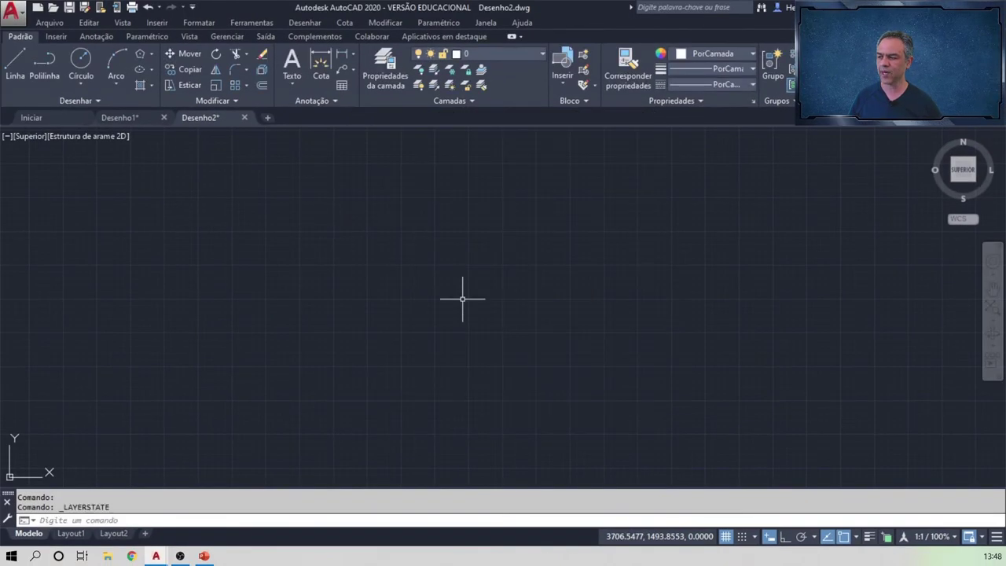
left_click(542, 55)
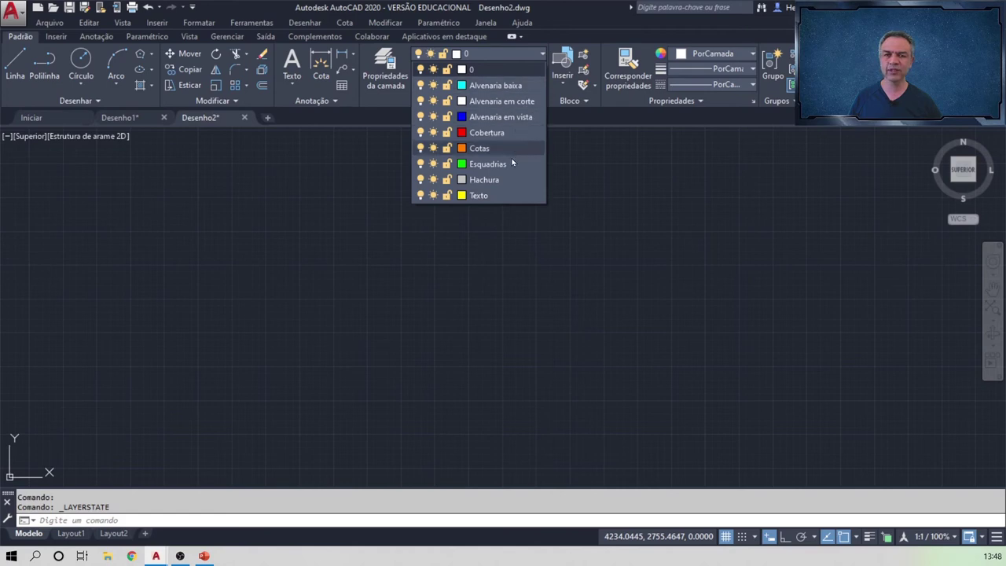
left_click(502, 246)
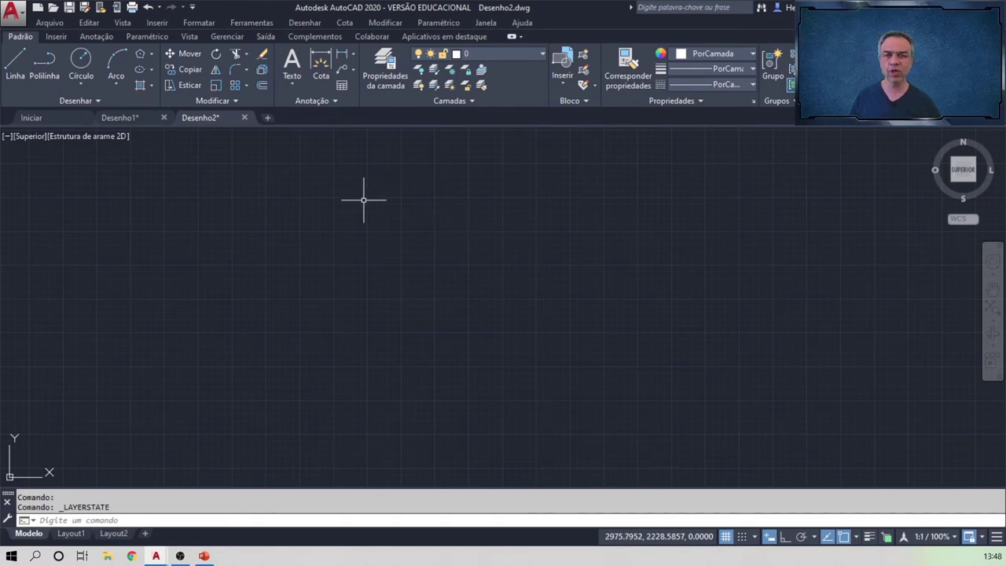
Step: Create a new drawing, Desenho3, from the acadiso template
left_click(55, 25)
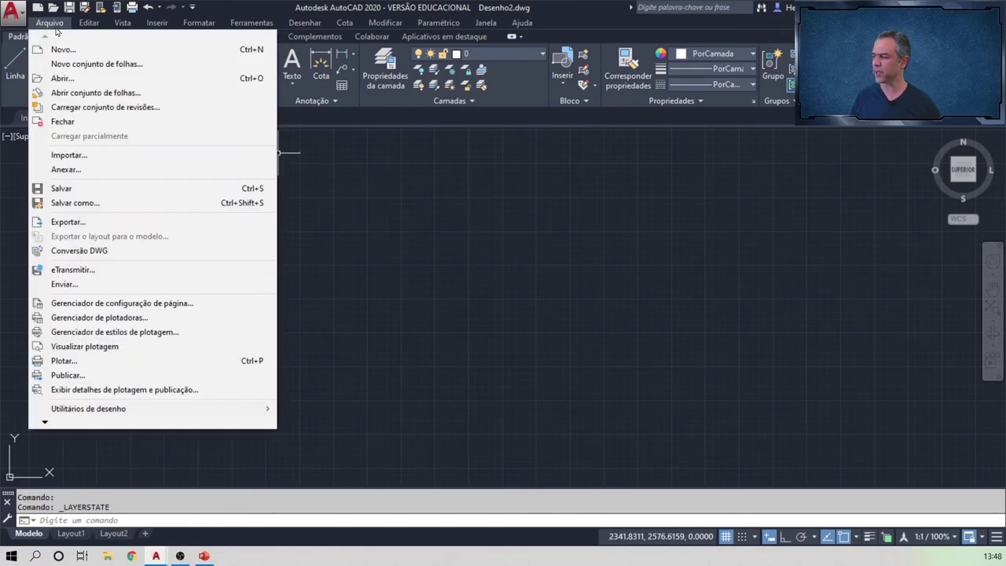
left_click(63, 49)
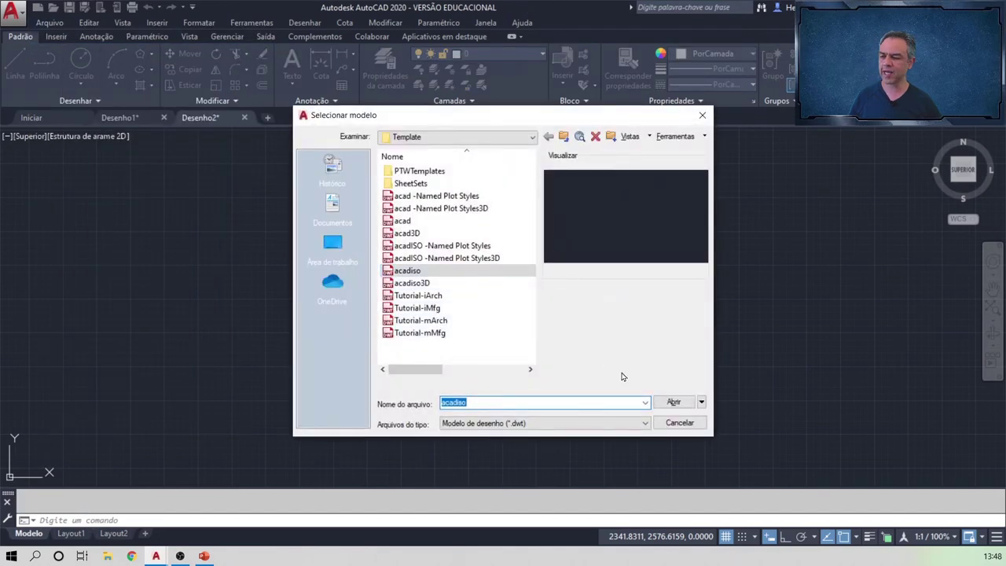
left_click(674, 402)
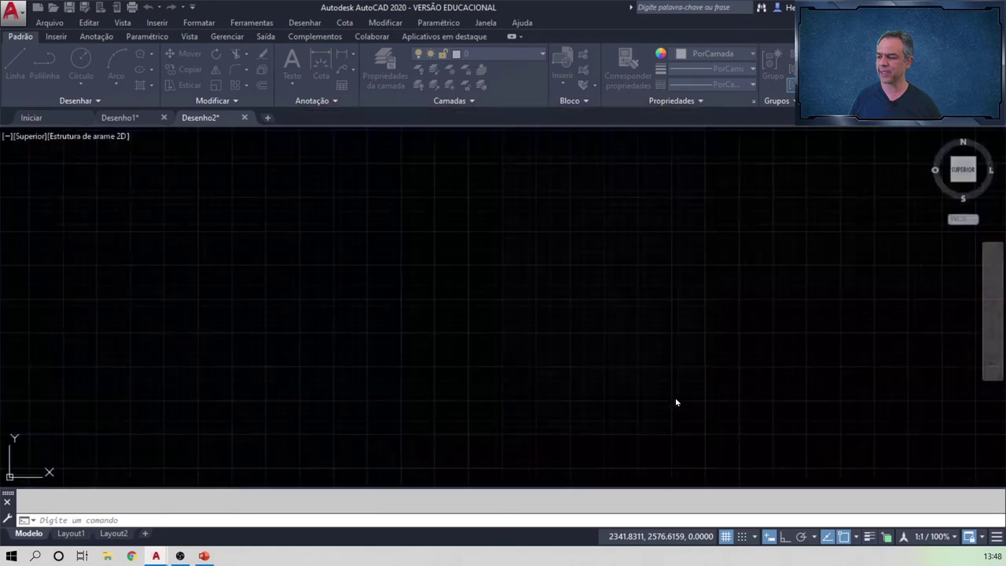
mouse_move(120, 118)
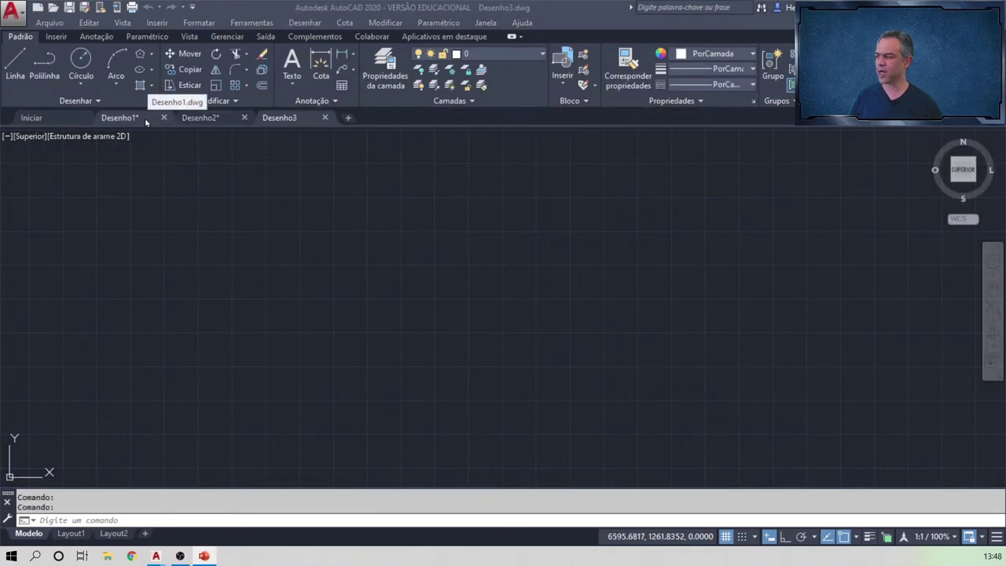
Step: Copy all shapes from Desenho1 and paste them into Desenho3
left_click(146, 122)
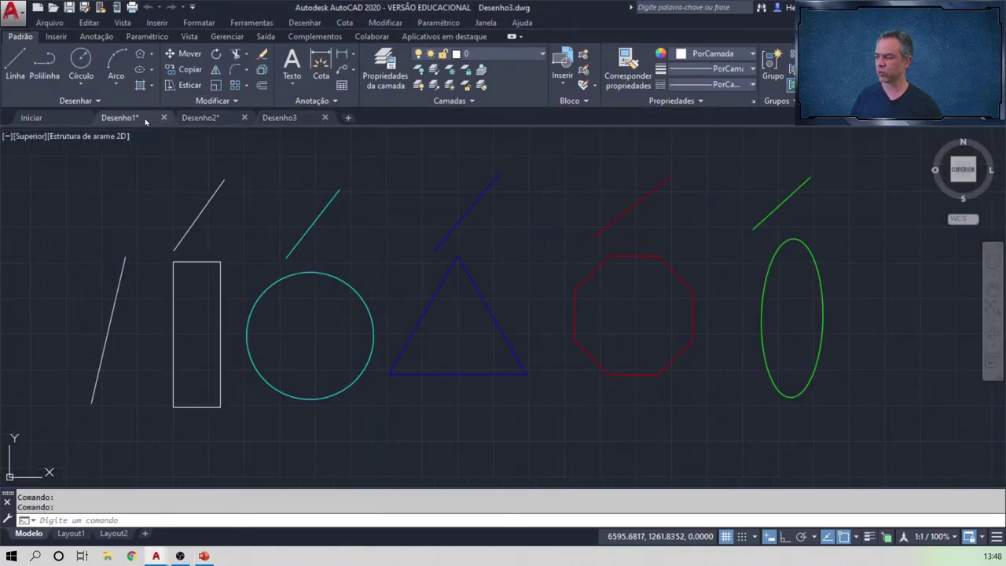
left_click(861, 149)
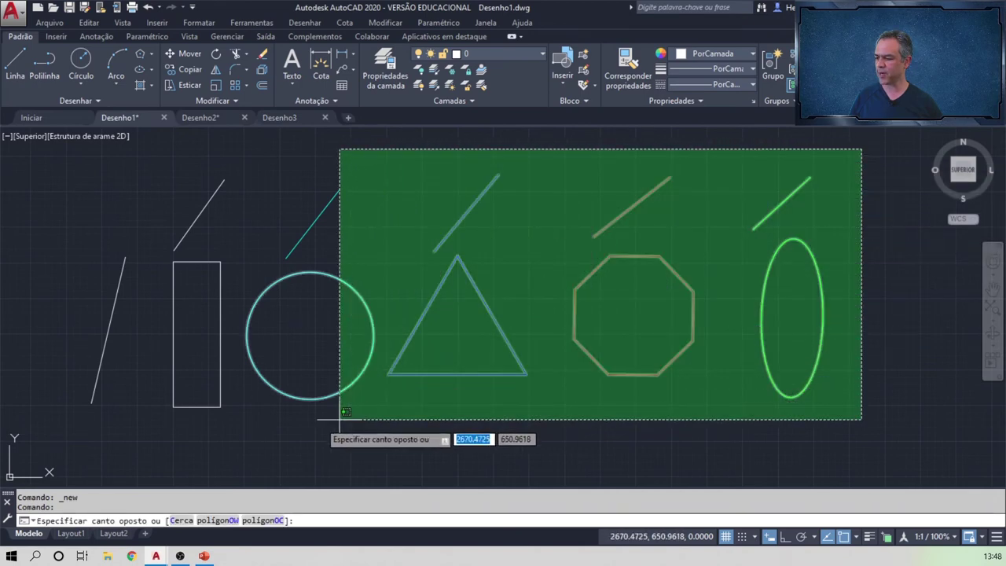
left_click(82, 429)
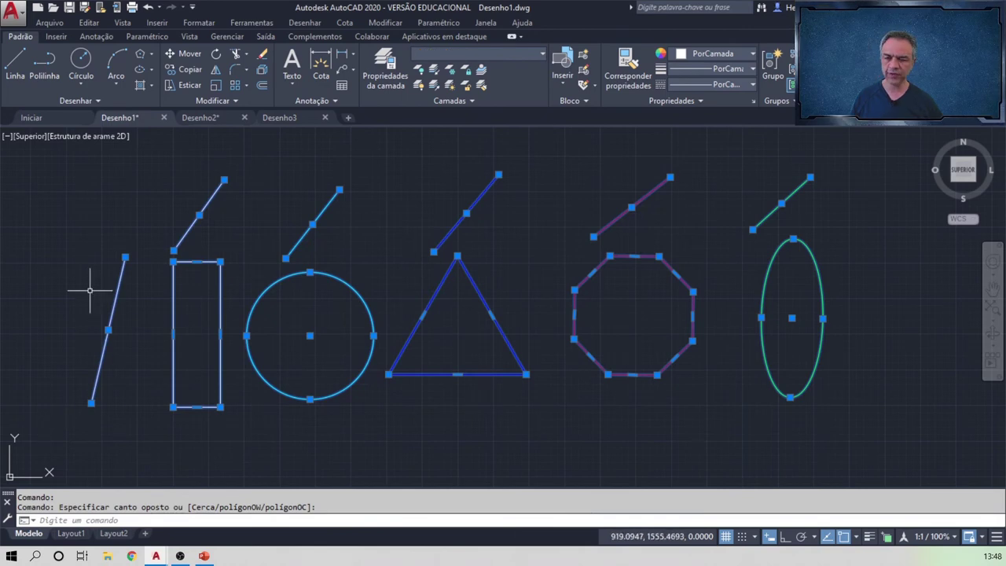
key("ctrl+c")
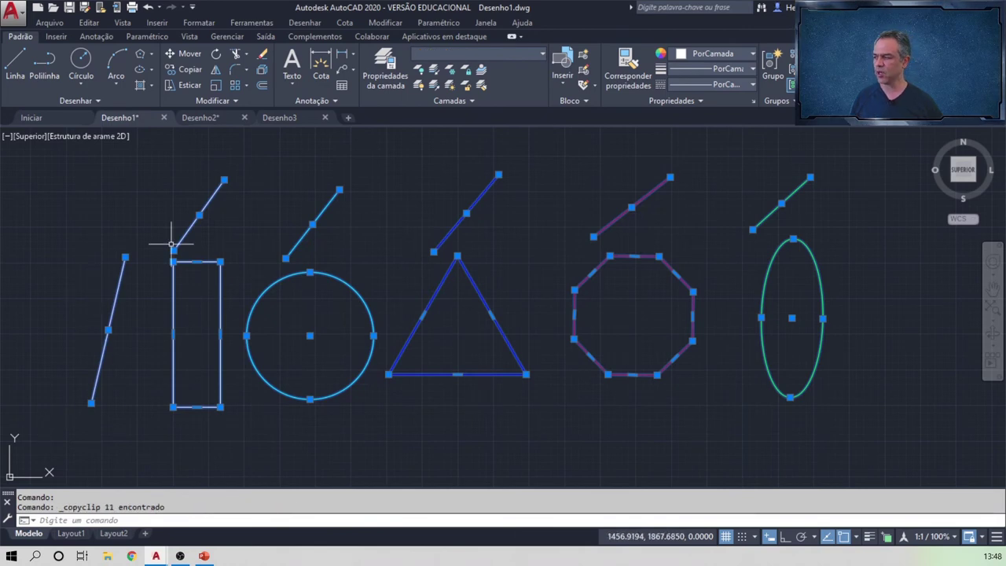
left_click(284, 118)
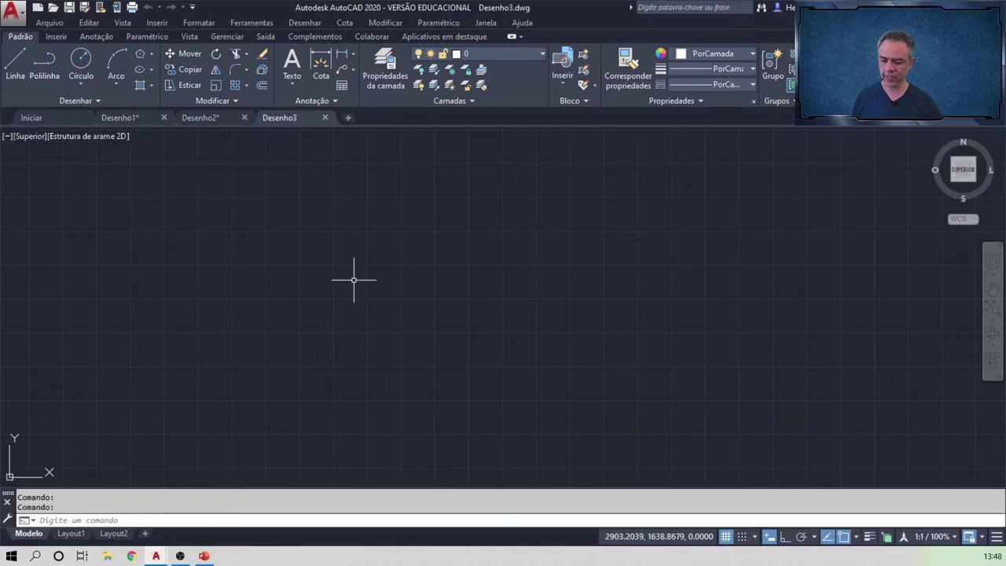
key("ctrl+v")
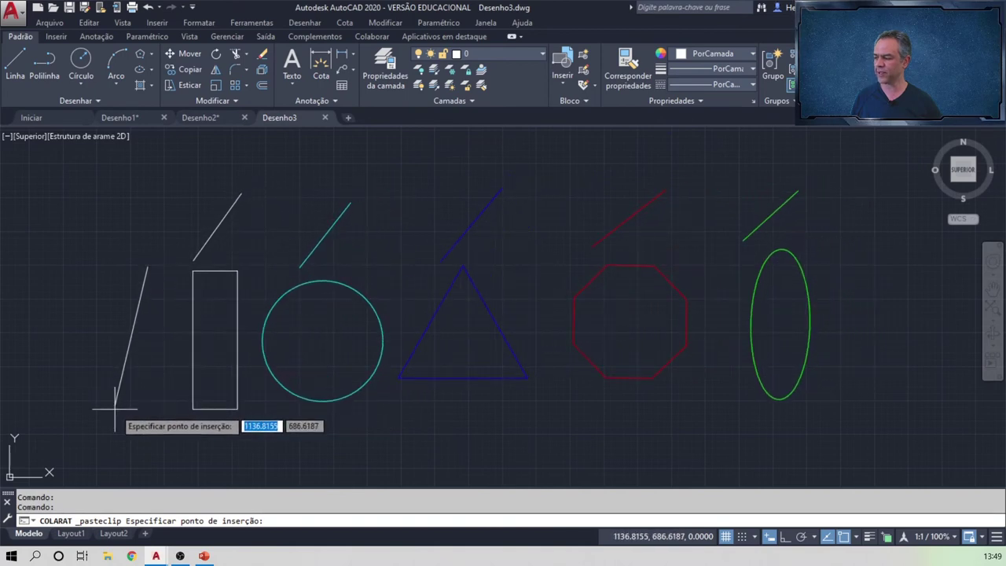
left_click(115, 407)
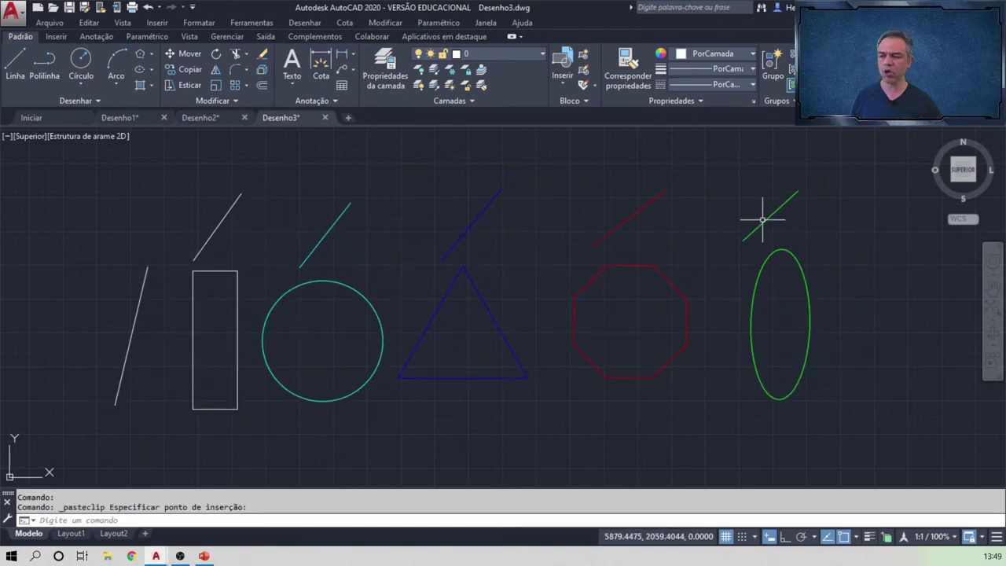
Step: Erase the 11 pasted objects so Desenho3 is empty
left_click(849, 148)
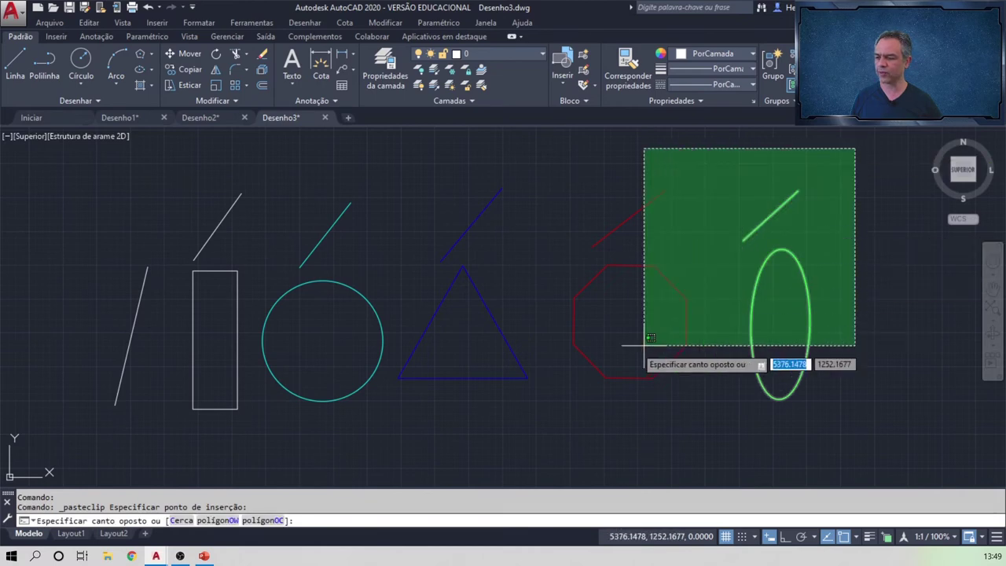
left_click(84, 440)
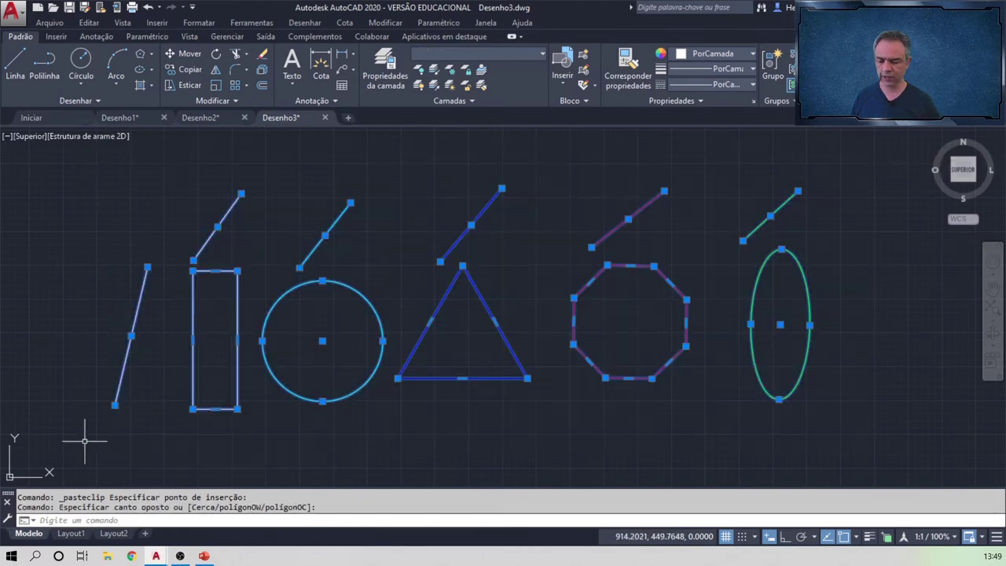
key("Delete")
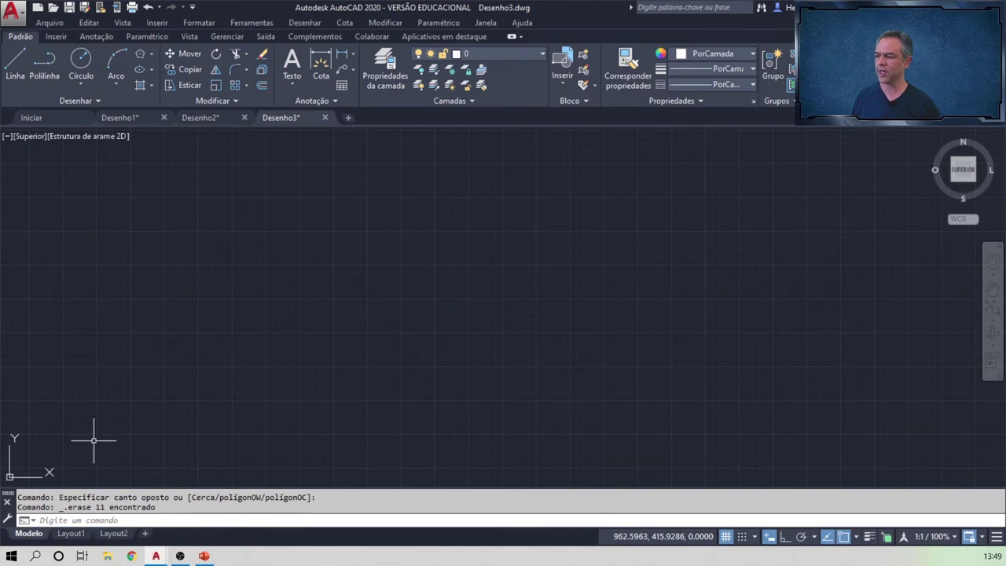
left_click(542, 55)
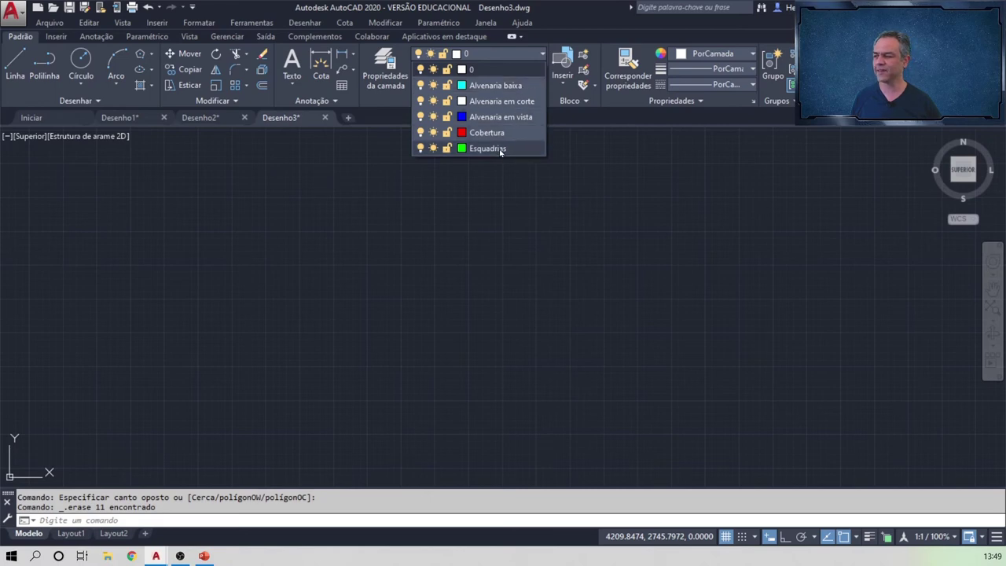
left_click(146, 117)
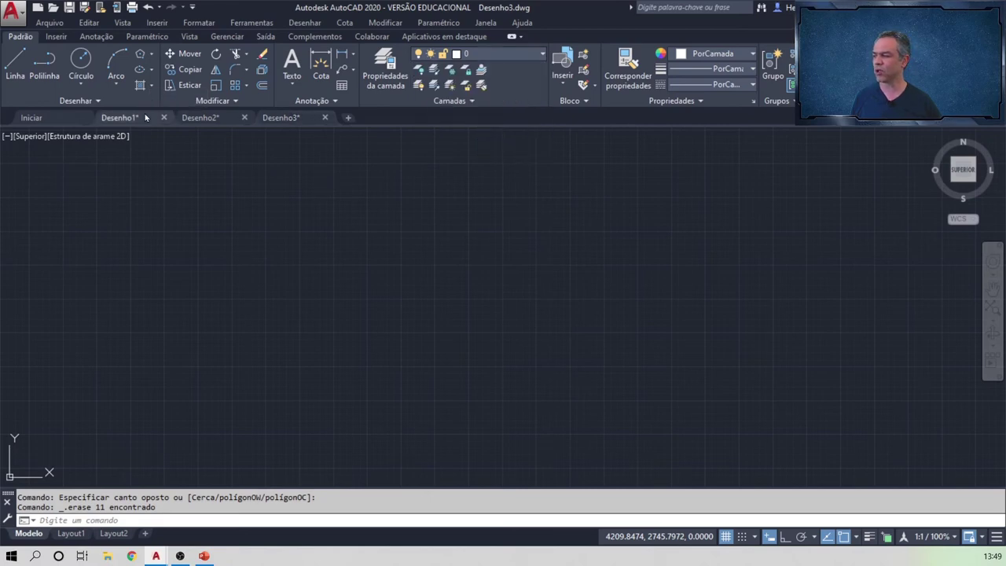
key("ctrl+c")
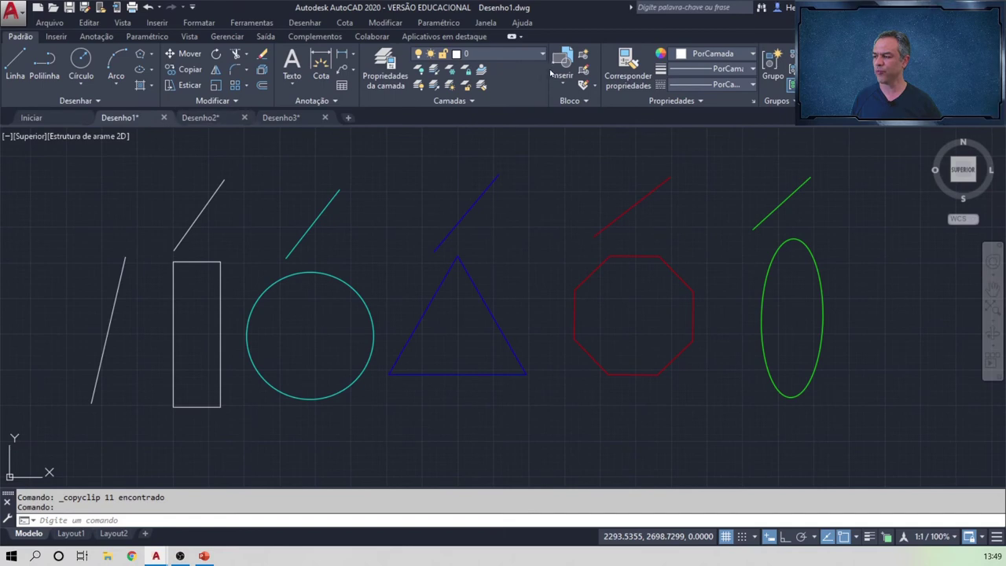
left_click(542, 54)
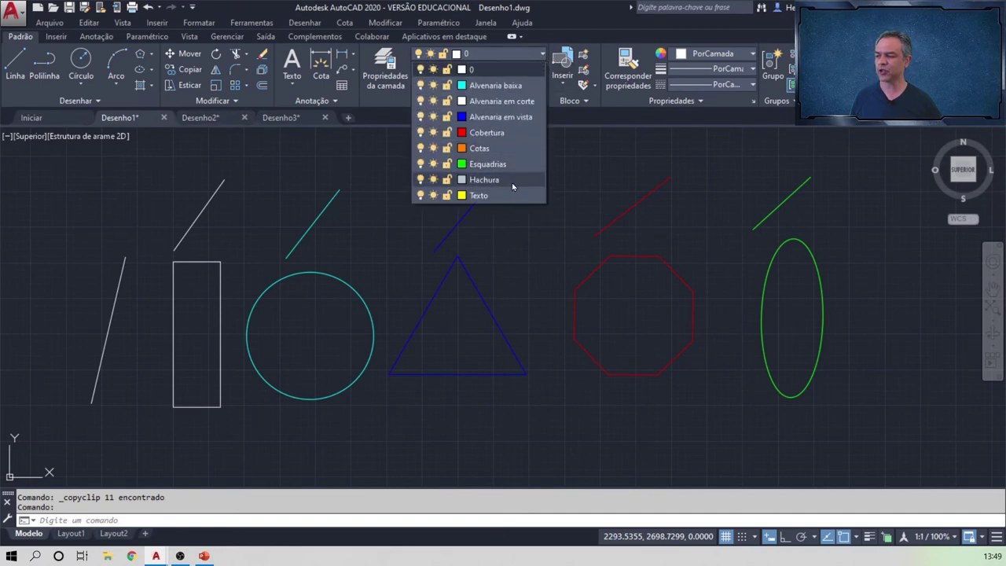
left_click(612, 179)
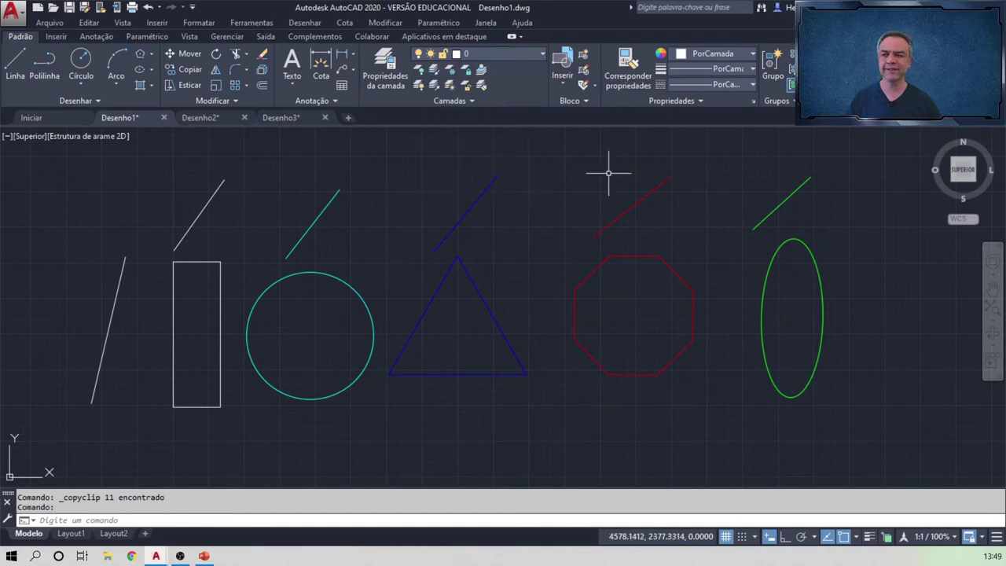
left_click(283, 118)
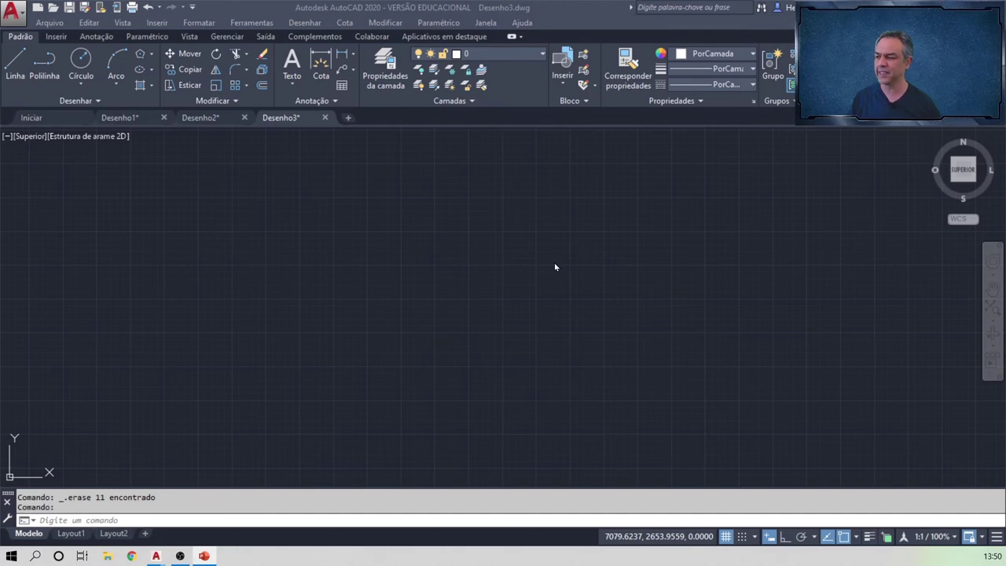
Step: Create a new drawing from the Zootecnia.dwt template in the Documentos folder
left_click(49, 22)
left_click(75, 51)
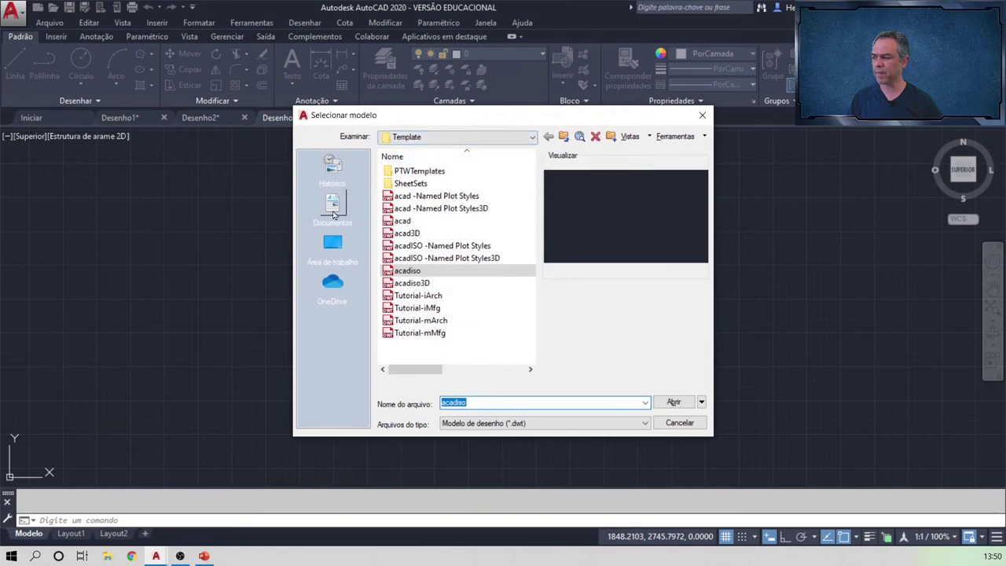
left_click(333, 208)
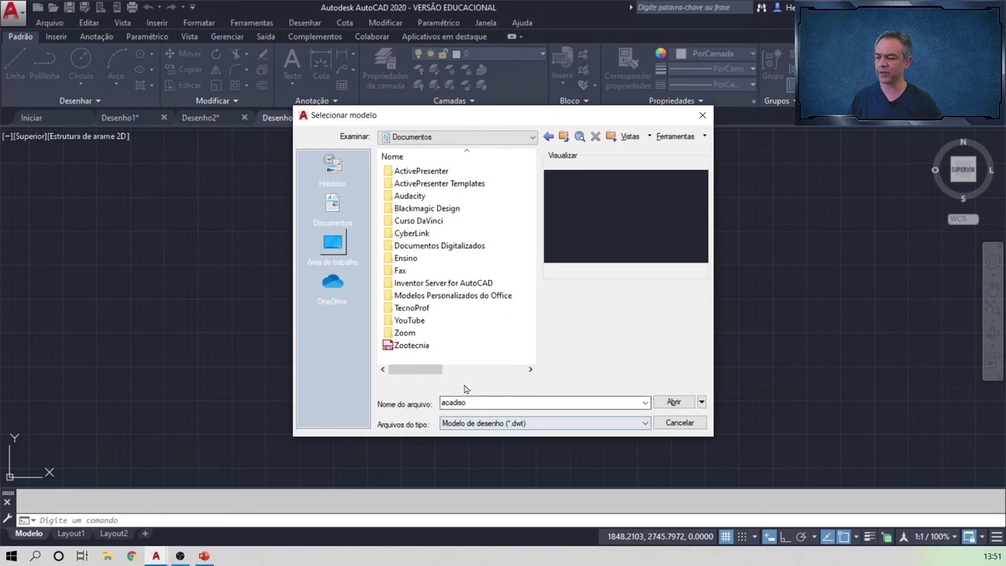
left_click(440, 346)
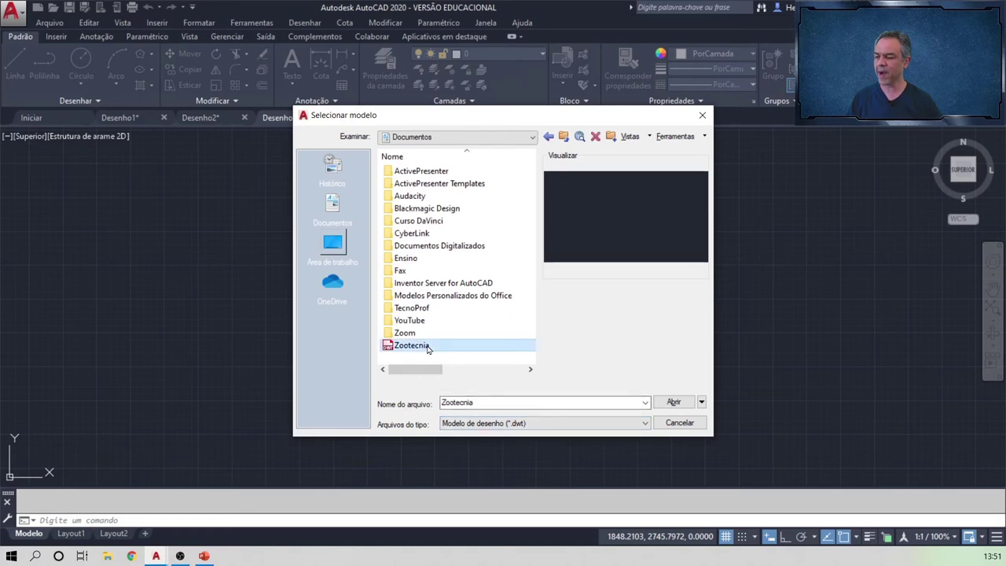
left_click(673, 403)
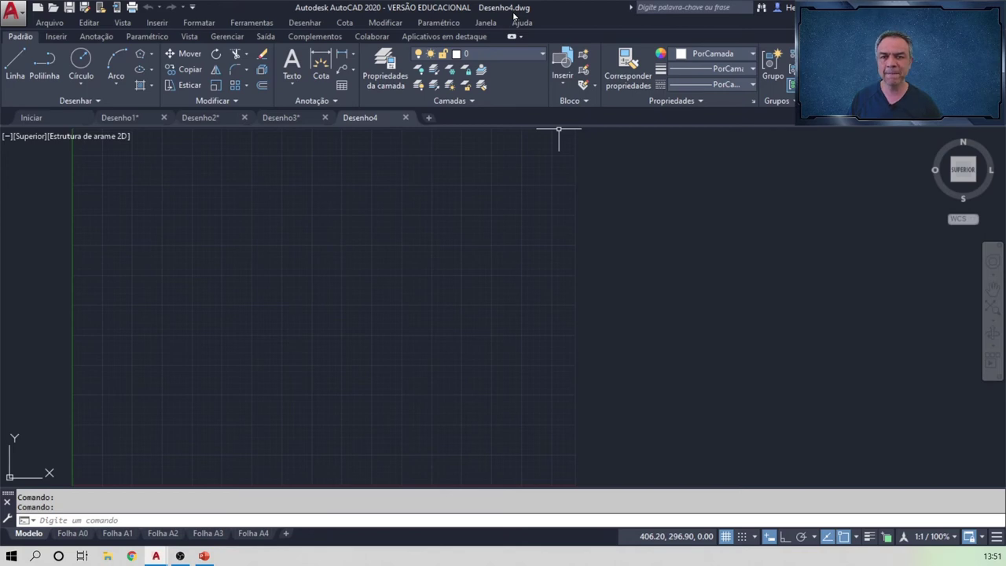
mouse_move(963, 169)
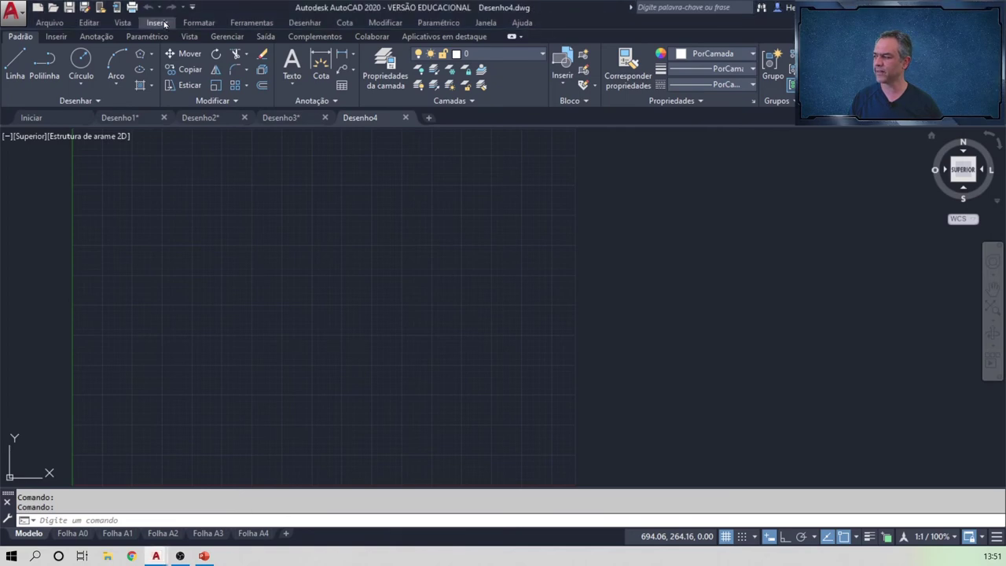
Step: Check the units (decimal length, metres insertion scale) unchanged and zoom to extents
left_click(198, 22)
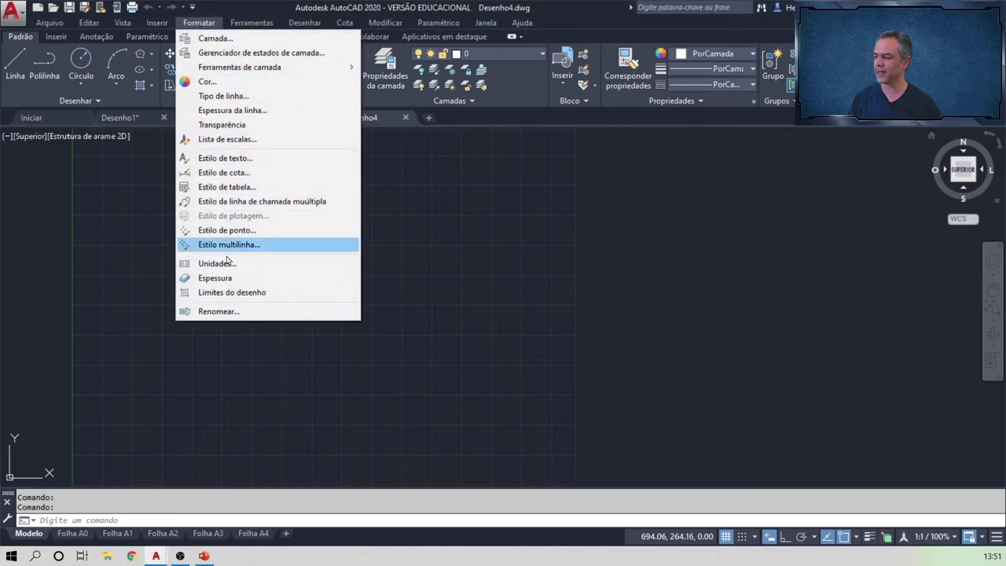
left_click(228, 264)
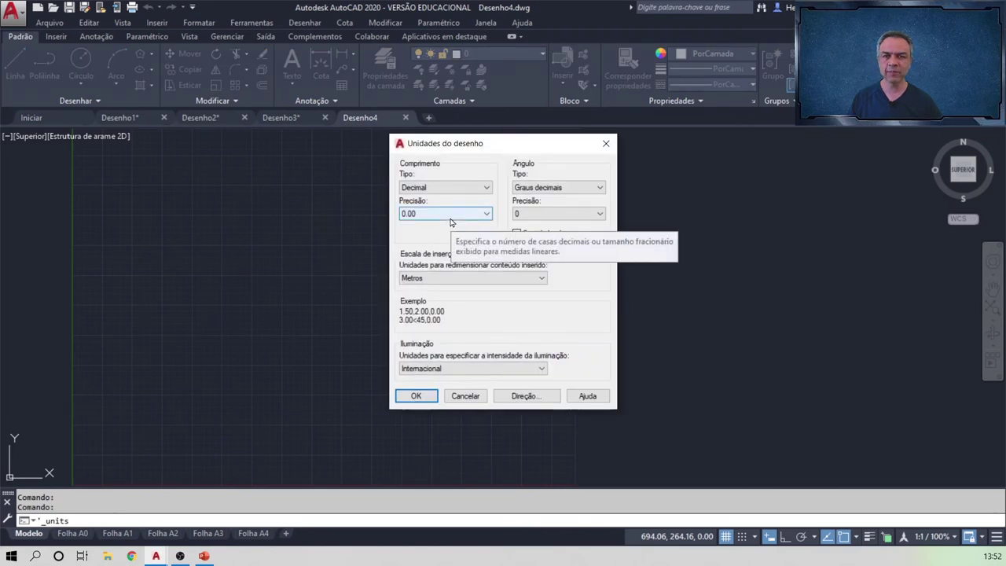
left_click(462, 396)
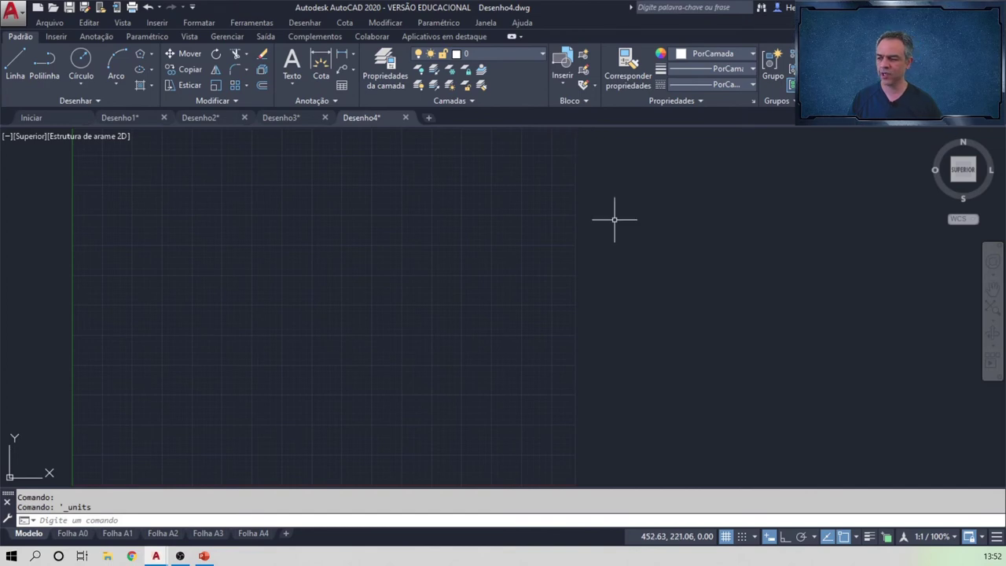
middle_click(614, 220)
middle_click(614, 219)
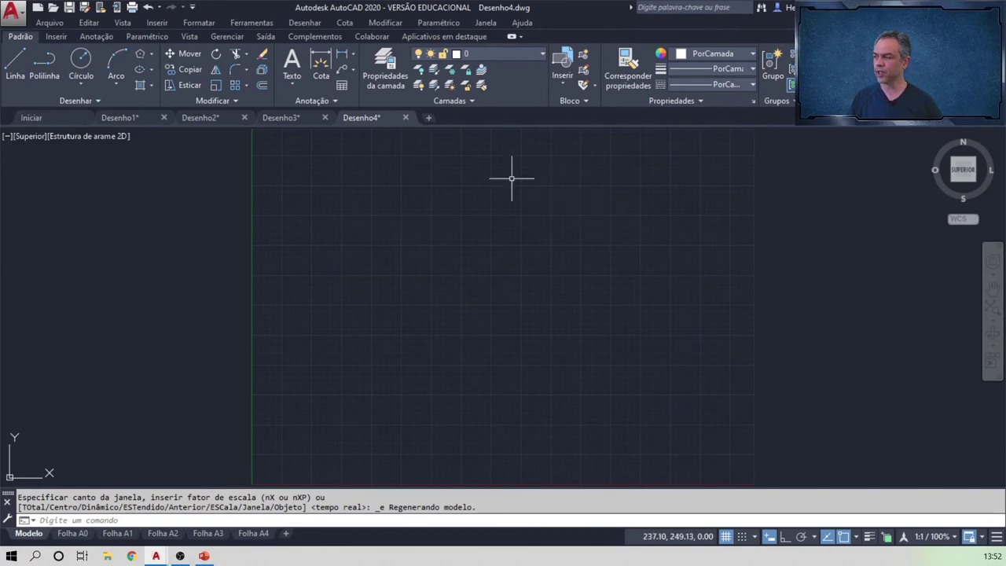
left_click(265, 24)
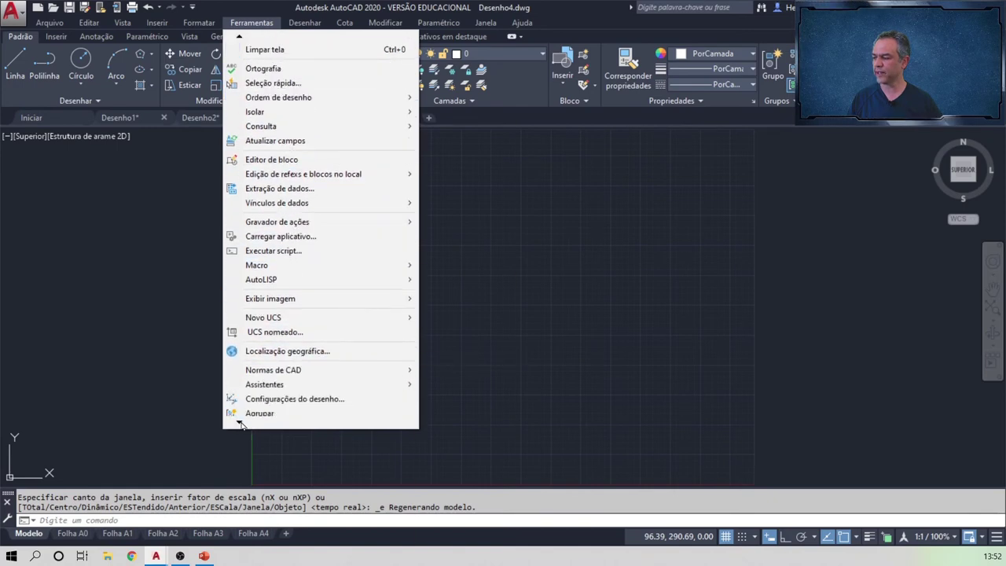
Step: Review drafting settings unchanged, then browse layouts Folha A0 through A4, ending on Folha A0
left_click(267, 380)
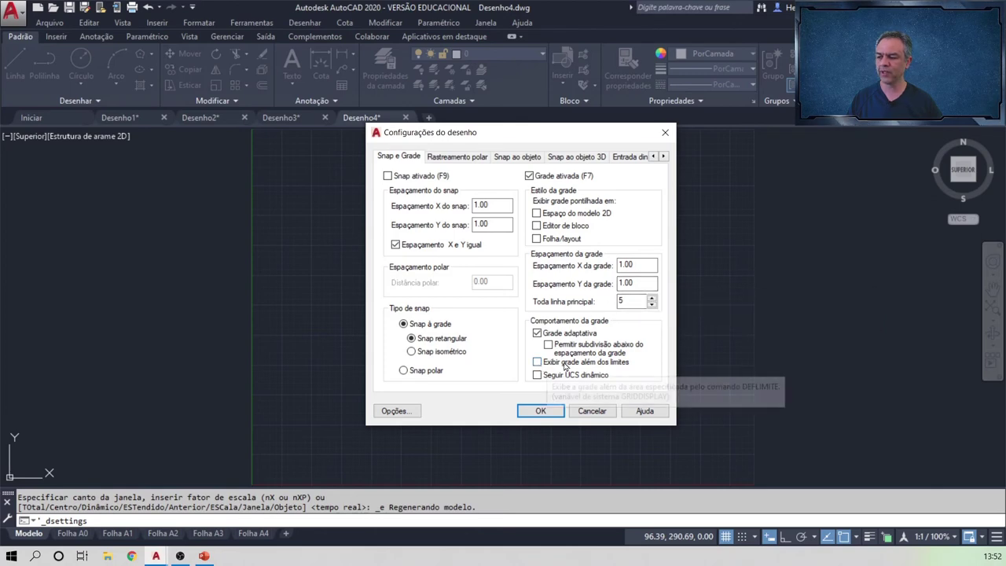
left_click(587, 411)
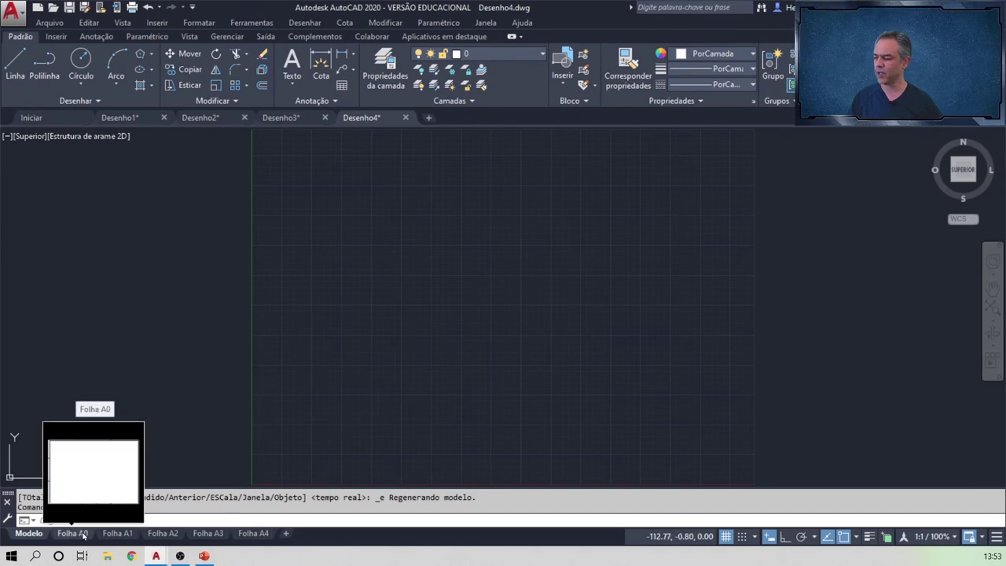
left_click(72, 533)
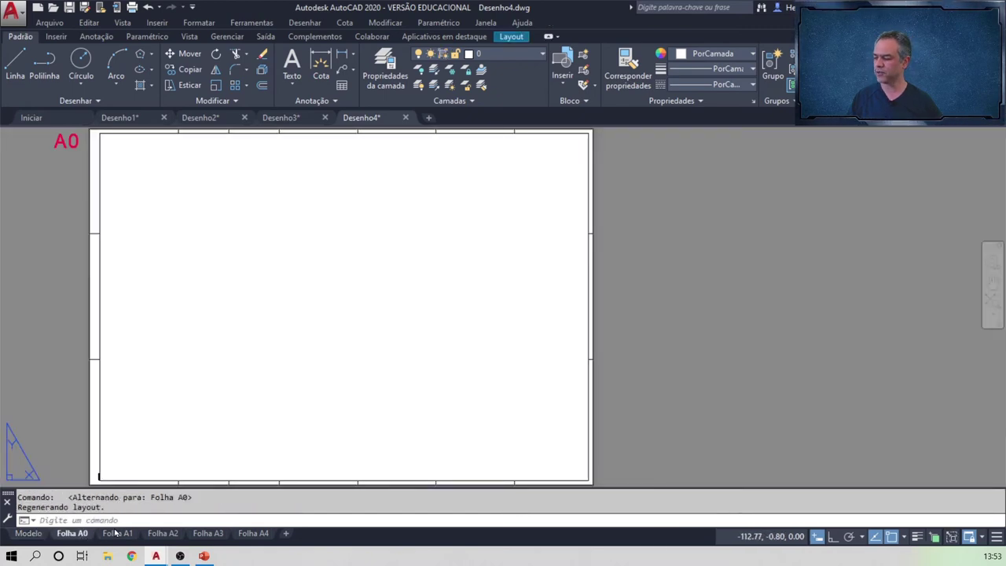
left_click(117, 533)
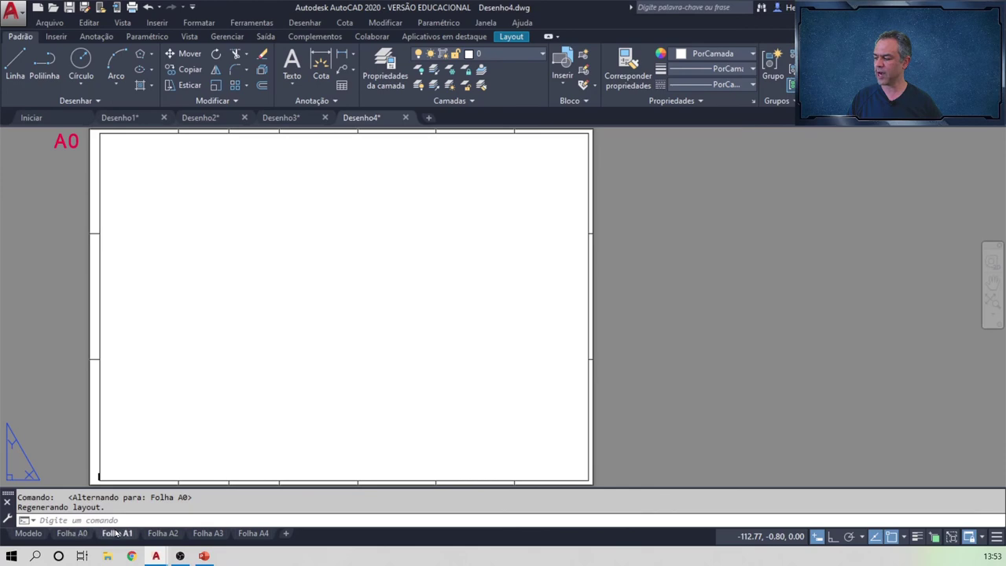
left_click(161, 534)
left_click(207, 533)
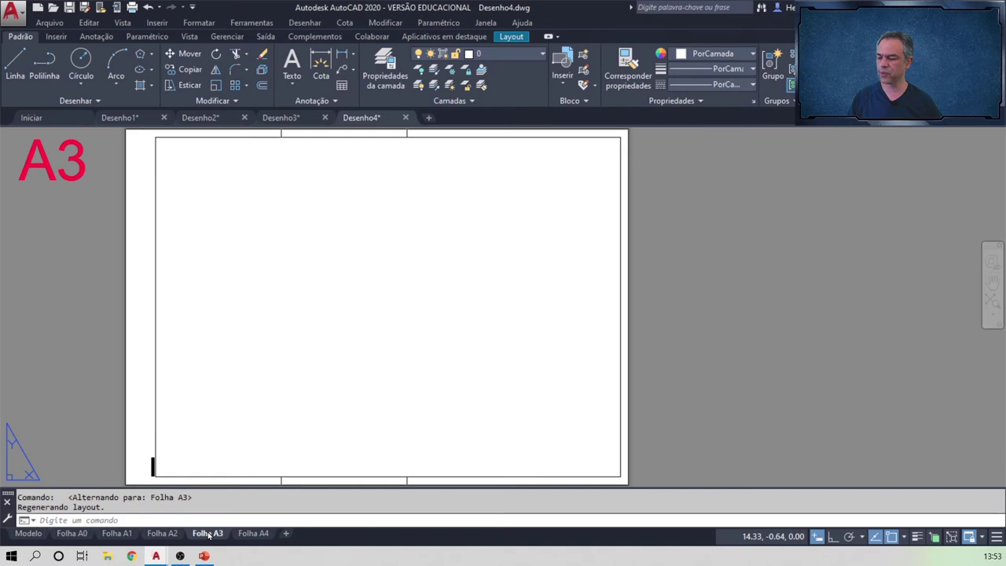
left_click(248, 535)
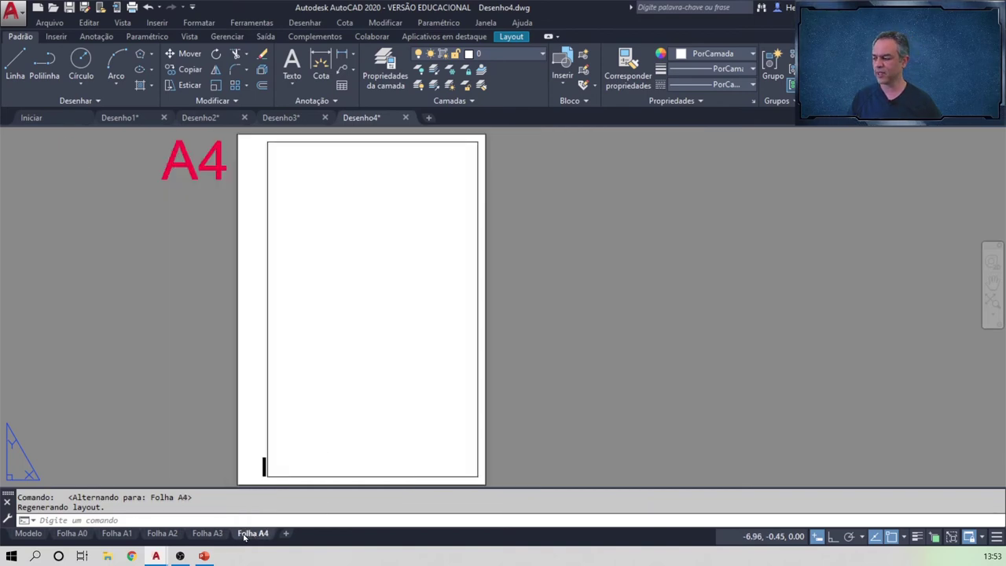
left_click(72, 533)
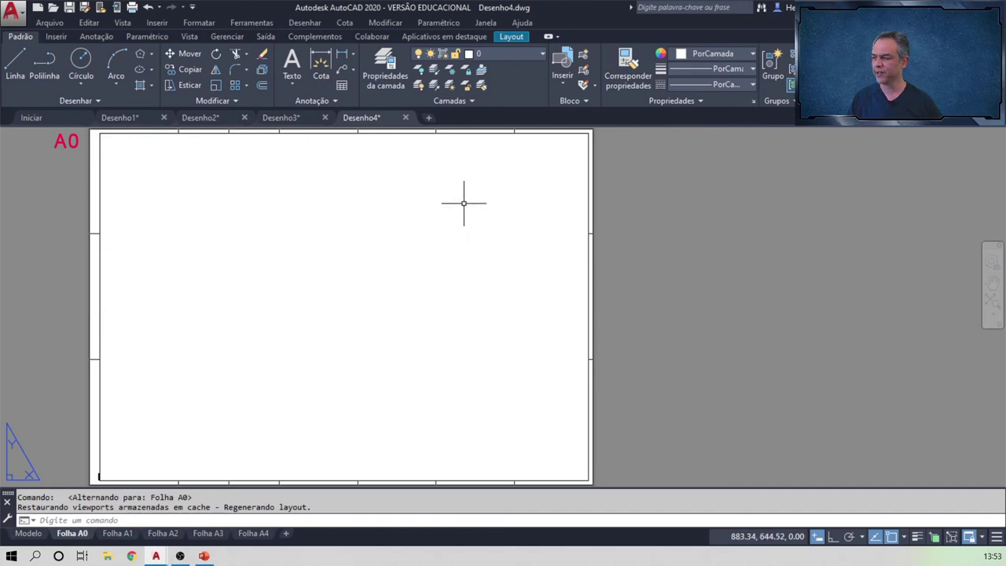
left_click(542, 54)
scroll(500, 258, "down", 3)
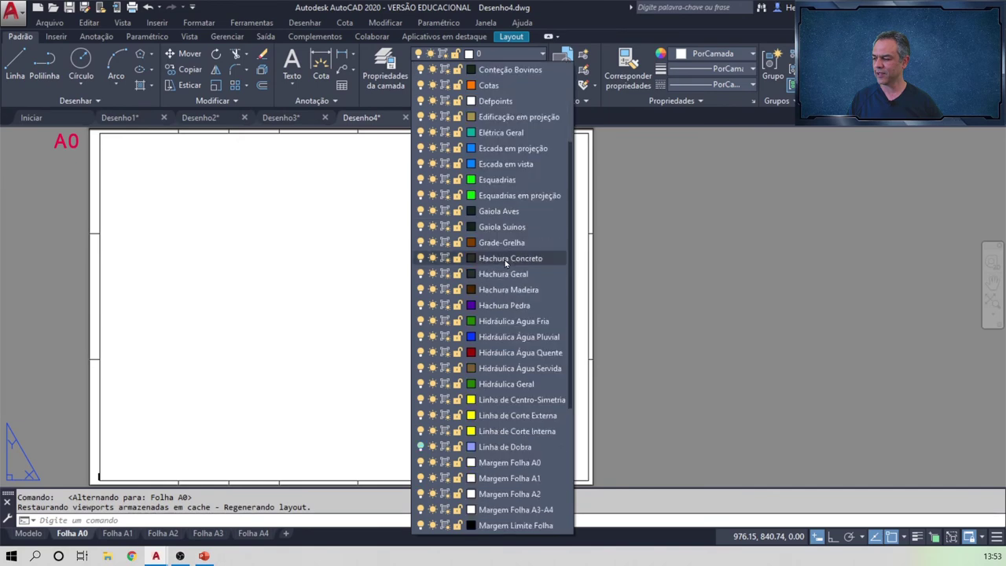
scroll(503, 267, "down", 2)
scroll(507, 282, "down", 1)
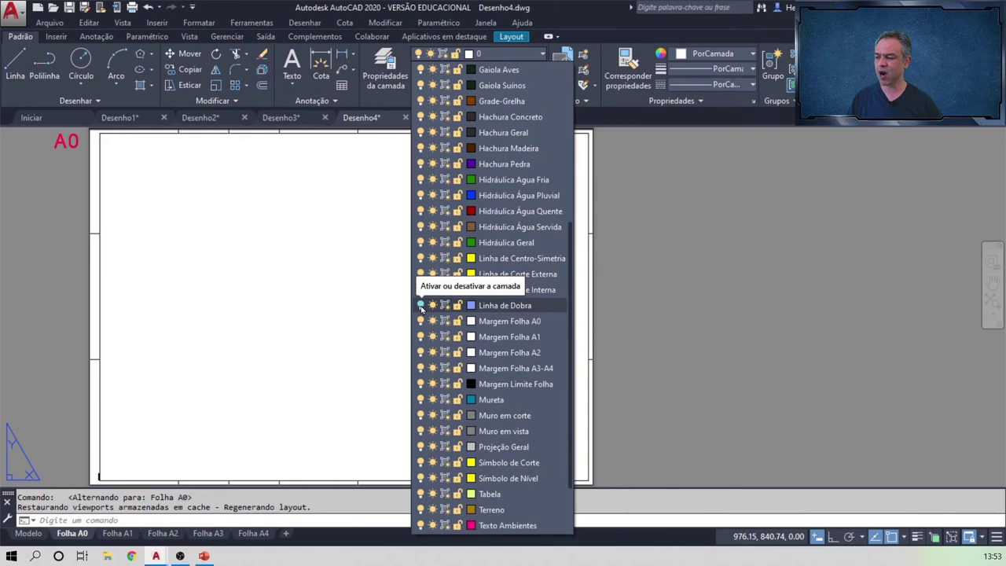
left_click(421, 306)
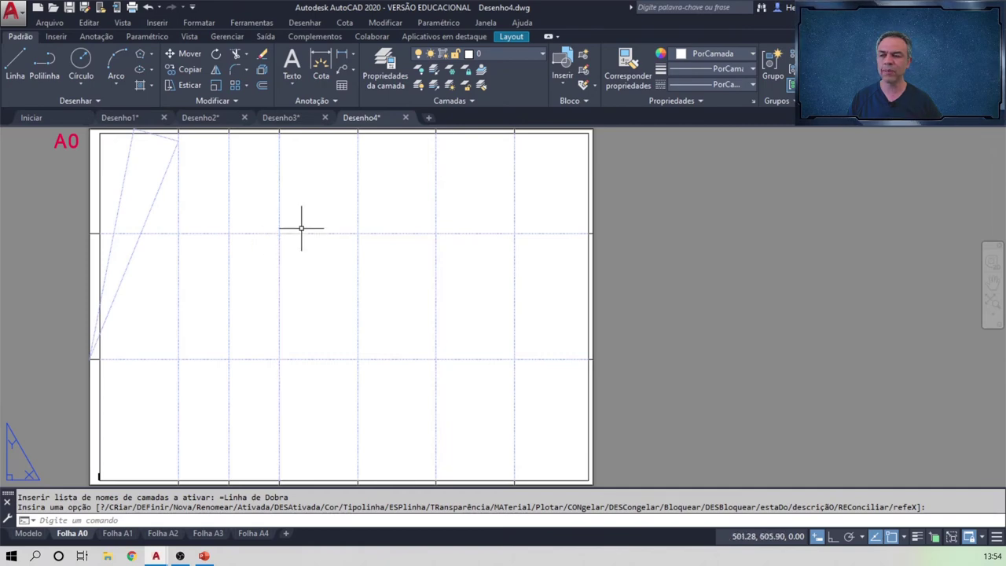
left_click(542, 54)
scroll(489, 325, "down", 1)
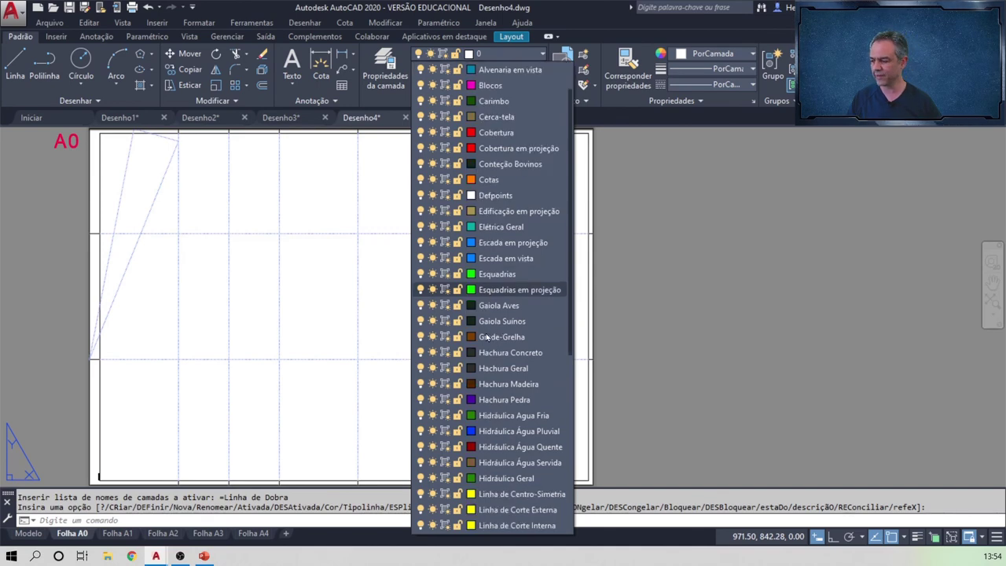
scroll(488, 336, "down", 1)
scroll(487, 337, "down", 1)
scroll(488, 338, "down", 1)
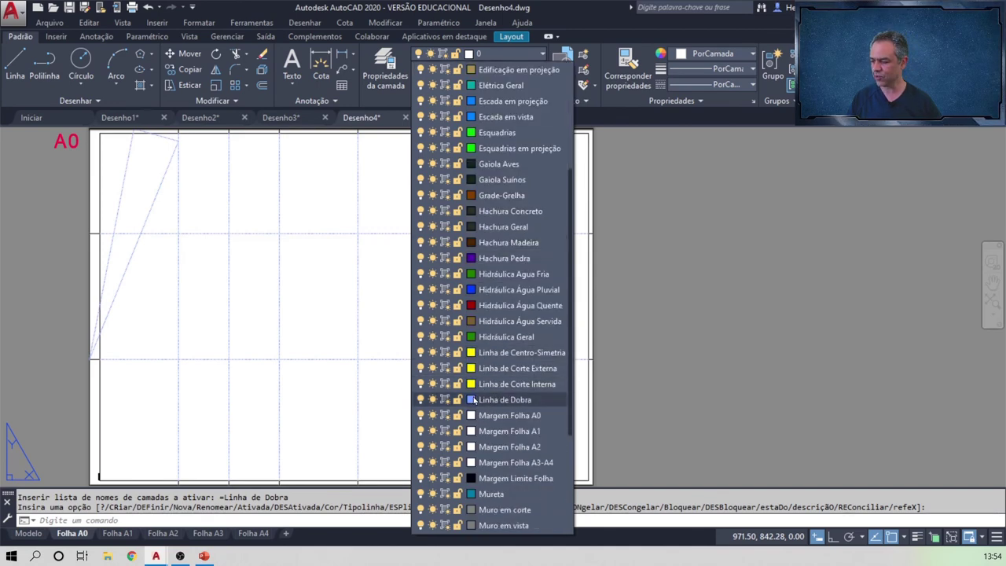
left_click(421, 399)
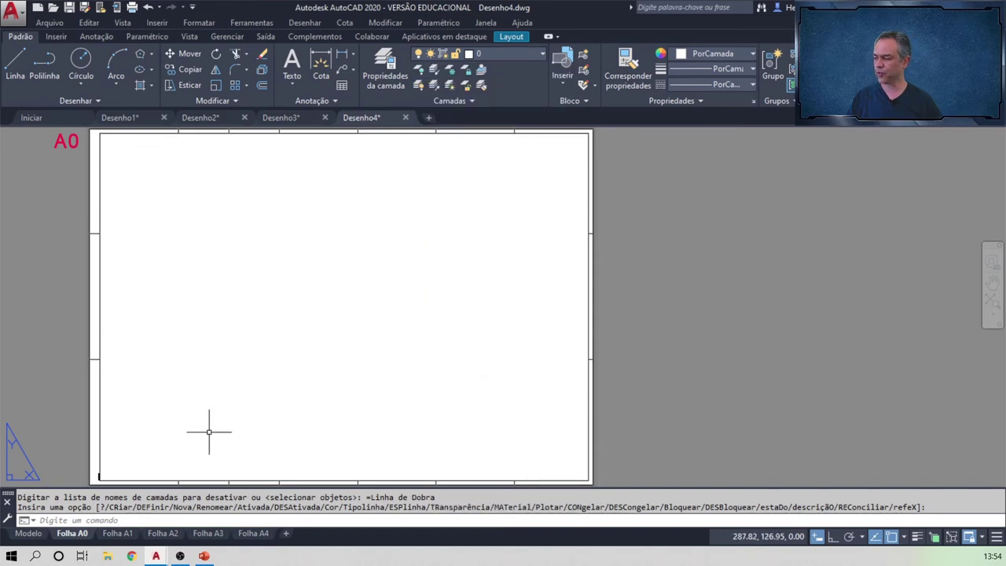
scroll(96, 477, "up", 1)
scroll(97, 479, "up", 1)
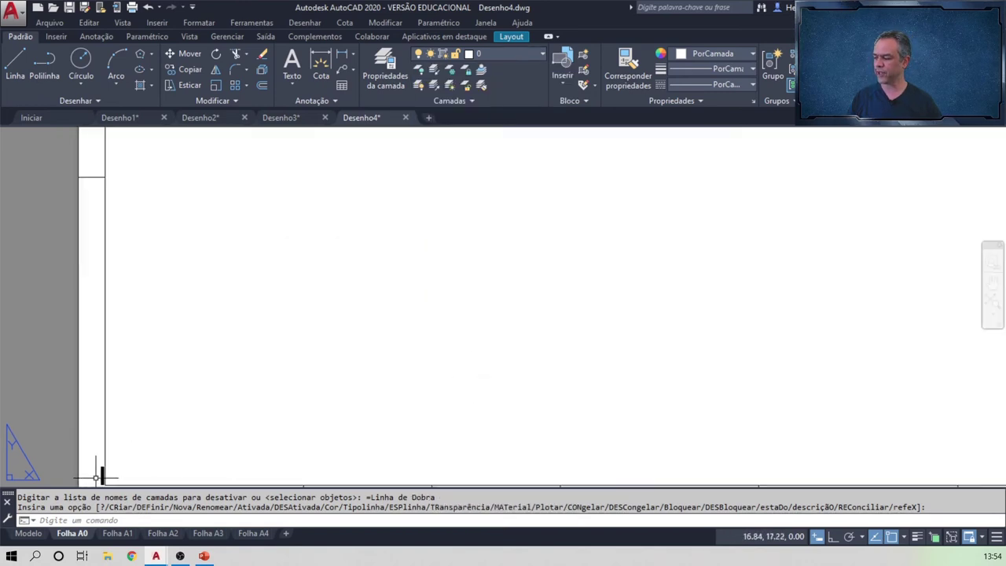
scroll(99, 480, "up", 1)
scroll(100, 482, "up", 5)
middle_click_drag(178, 435, 181, 385)
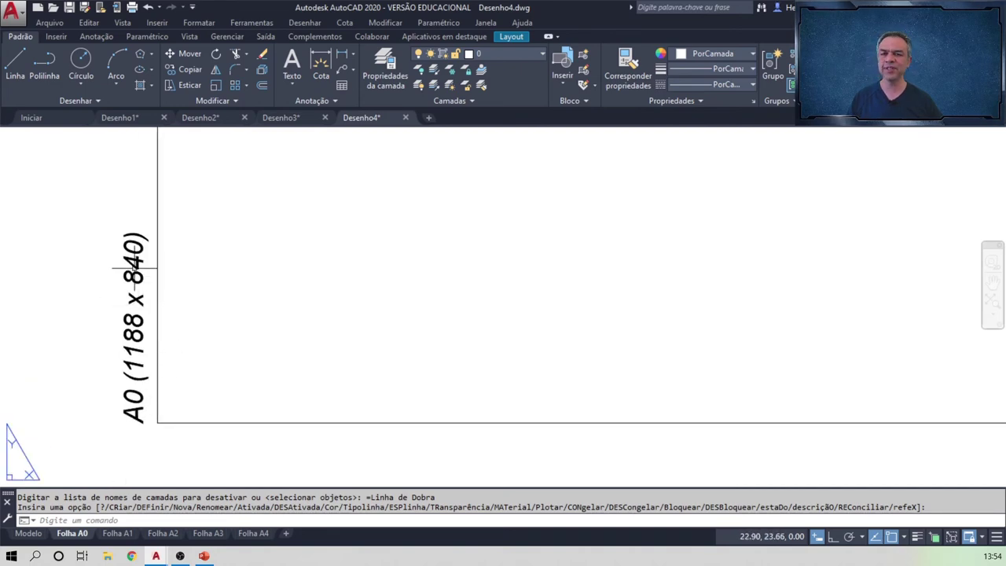
middle_click(228, 251)
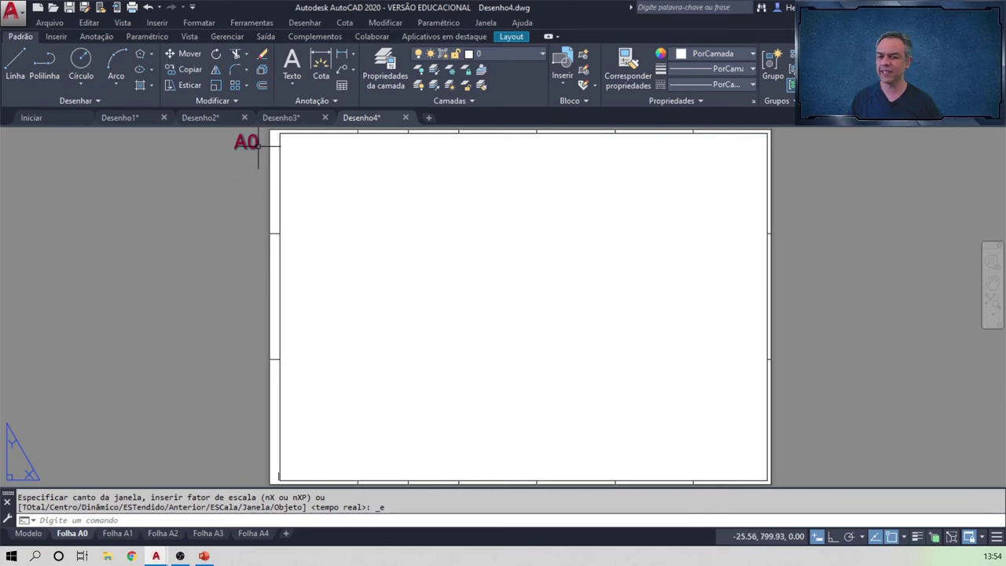
Step: Back in model space, browse the text and dimension style galleries without changing them
left_click(28, 533)
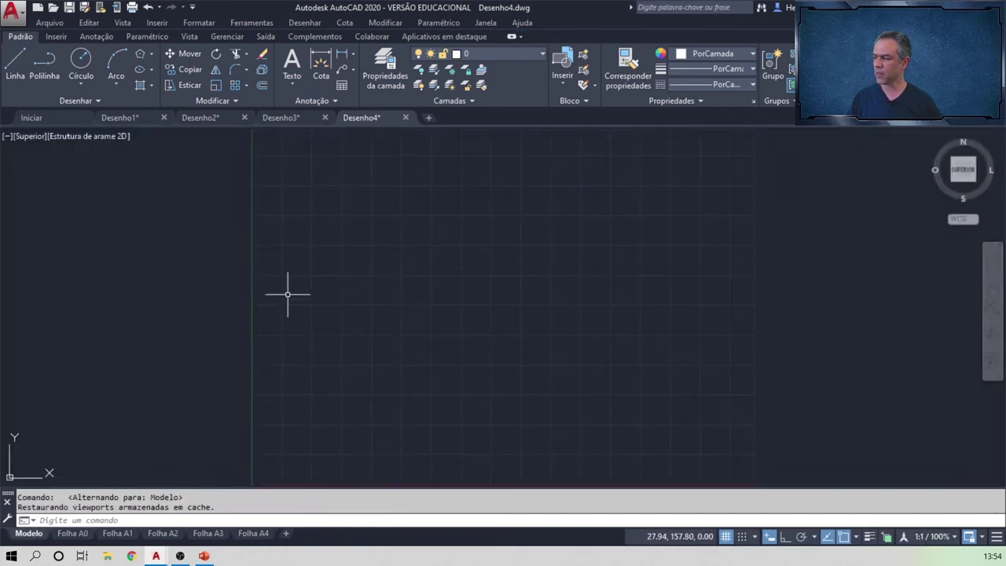
left_click(337, 102)
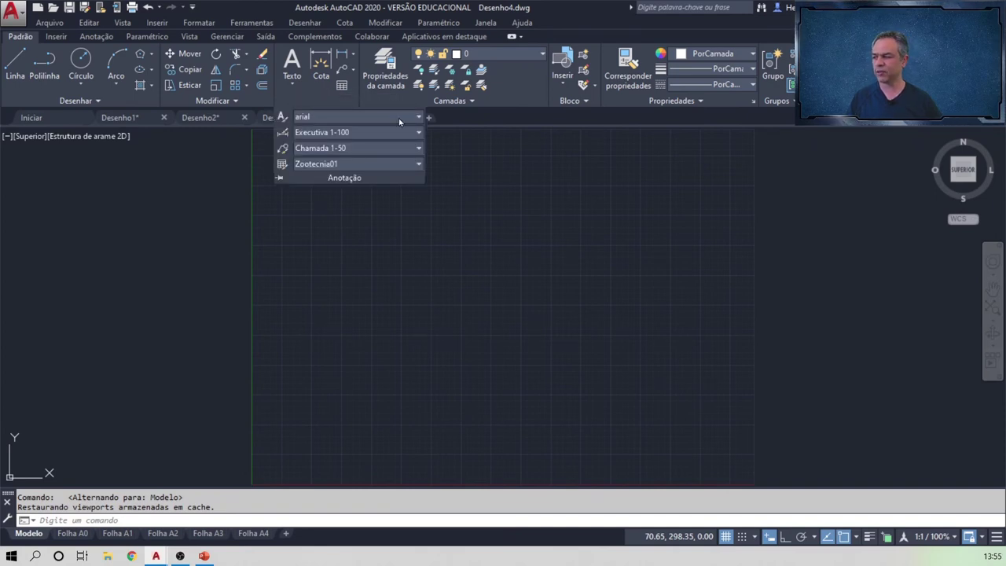
left_click(419, 117)
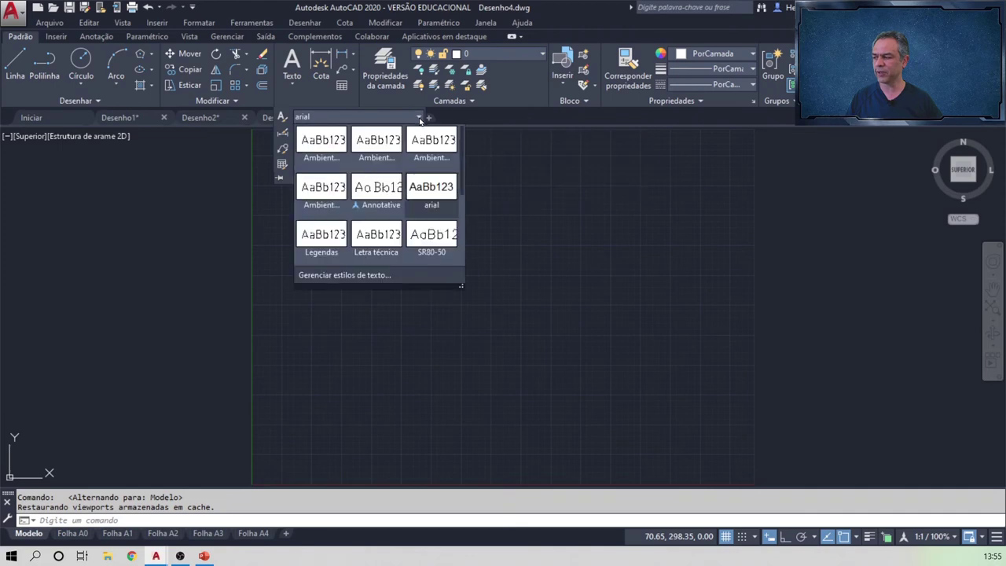
scroll(386, 228, "down", 3)
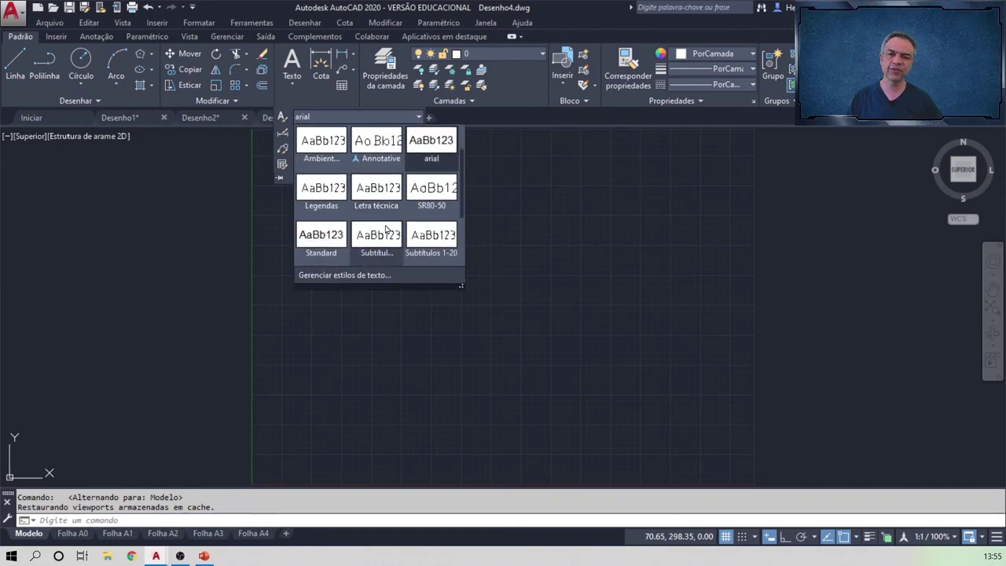
scroll(386, 228, "down", 1)
key("Escape")
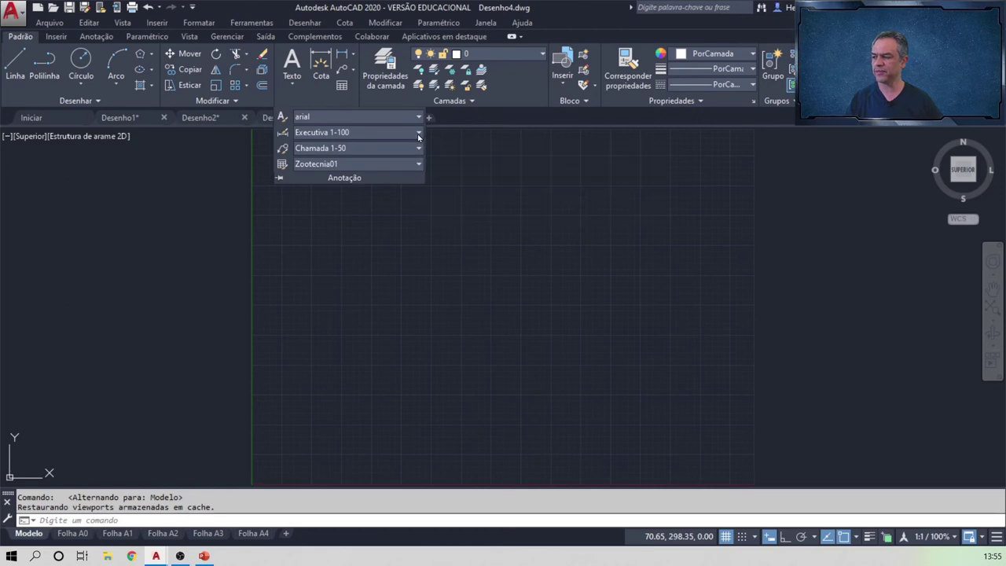
left_click(419, 133)
left_click(419, 133)
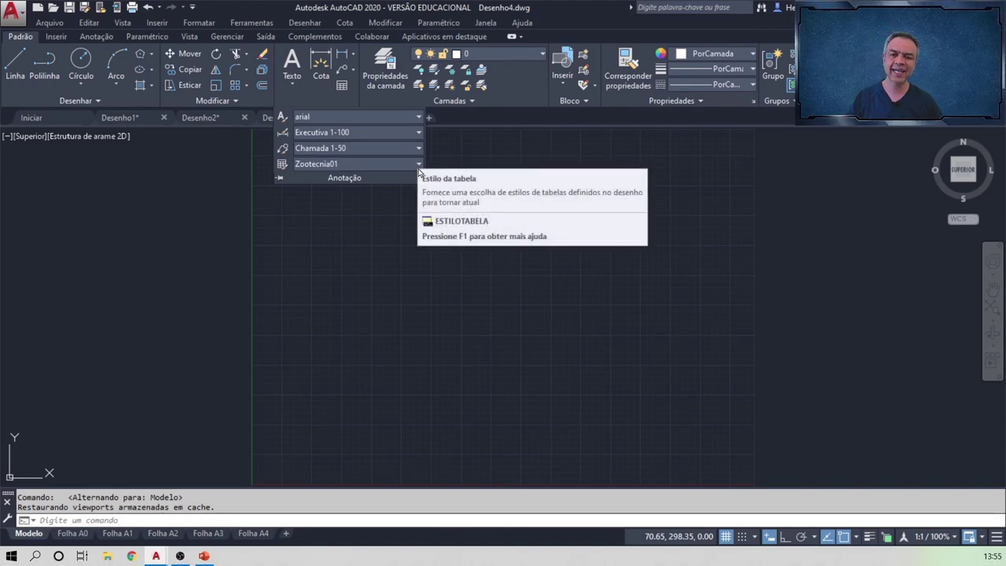
key("Escape")
key("Escape")
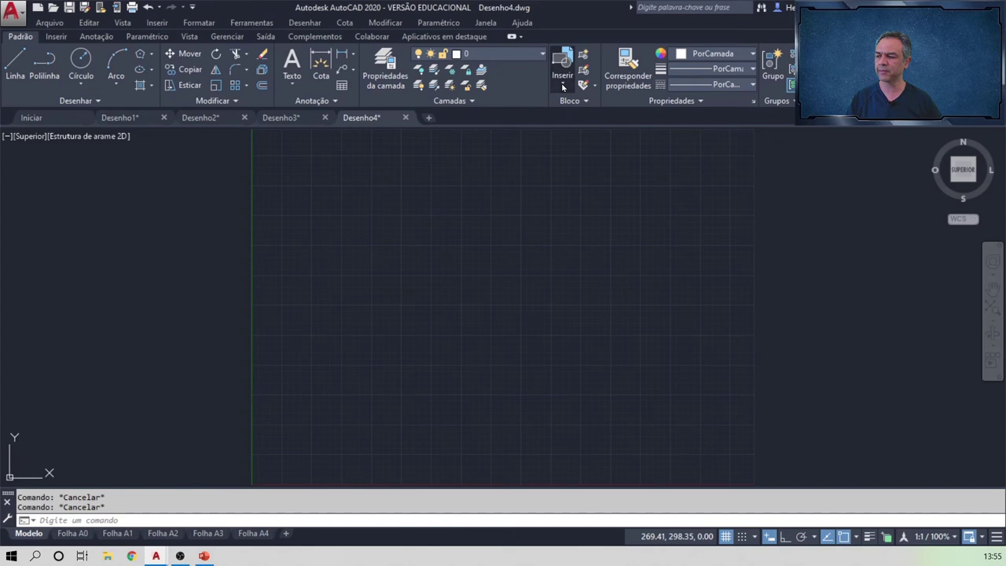
Step: Browse the list of blocks available to insert
left_click(562, 87)
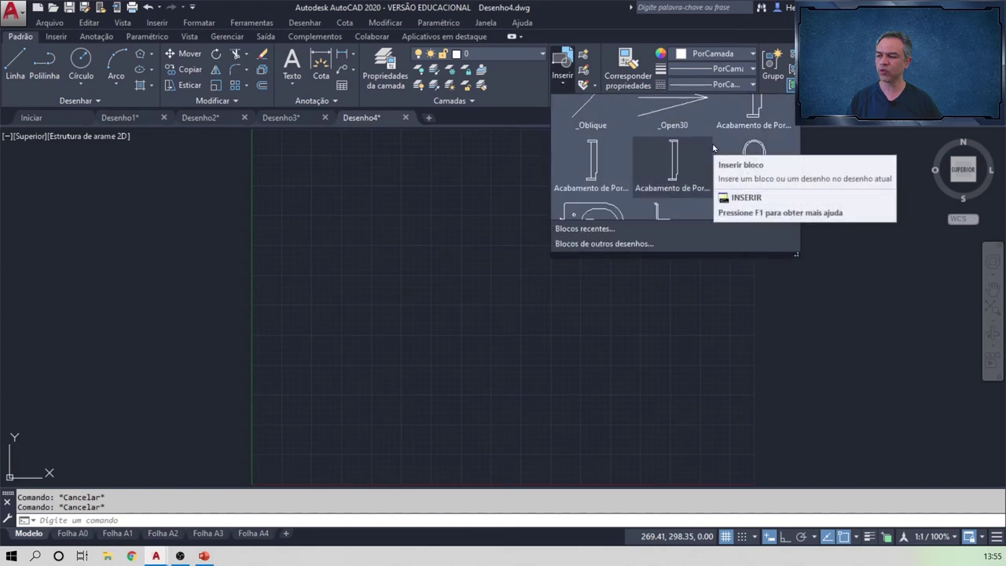
scroll(696, 158, "down", 2)
scroll(691, 159, "down", 1)
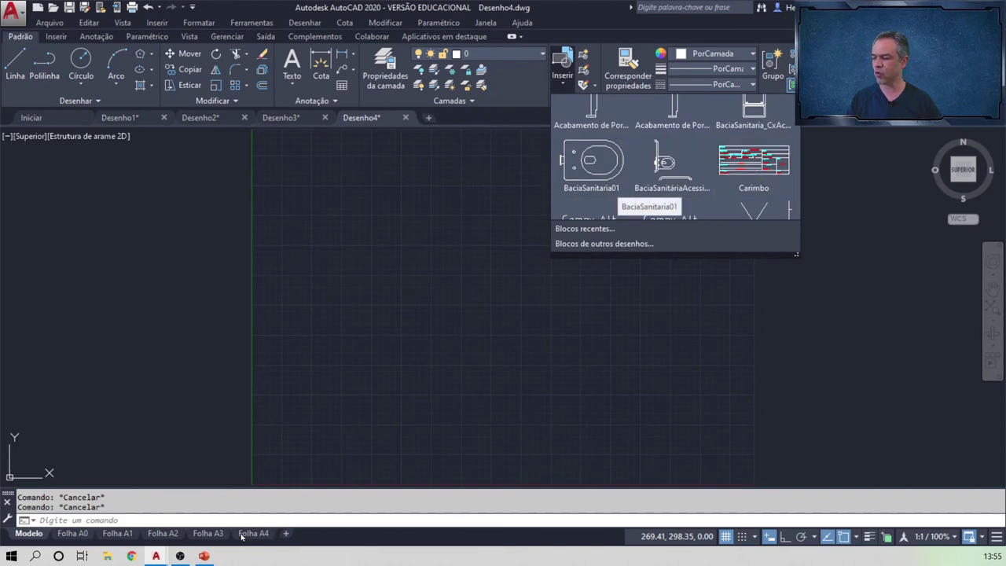
Step: Insert the Carimbo title block at Folha A3's lower-right corner, then return to model space
left_click(215, 533)
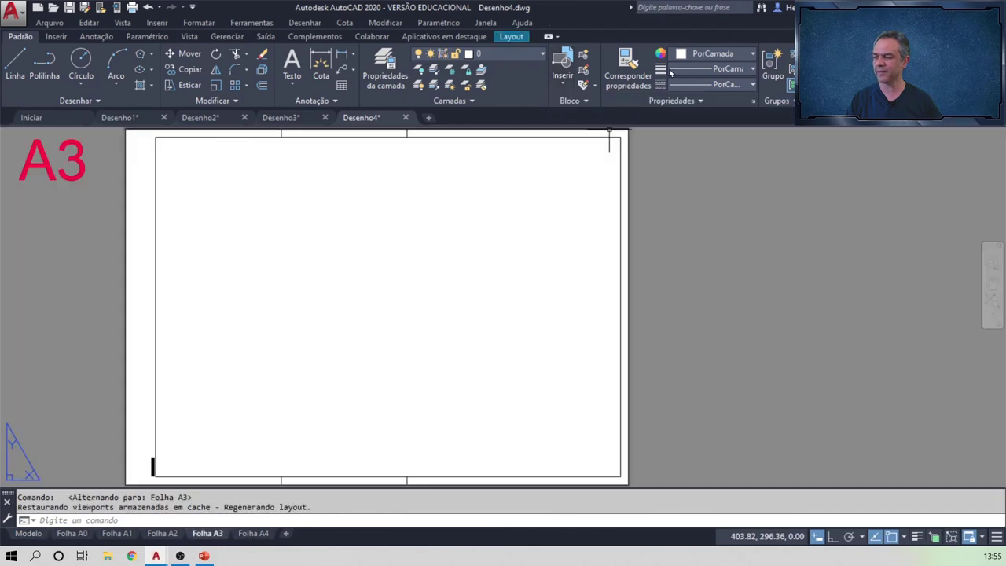
left_click(562, 61)
left_click(747, 181)
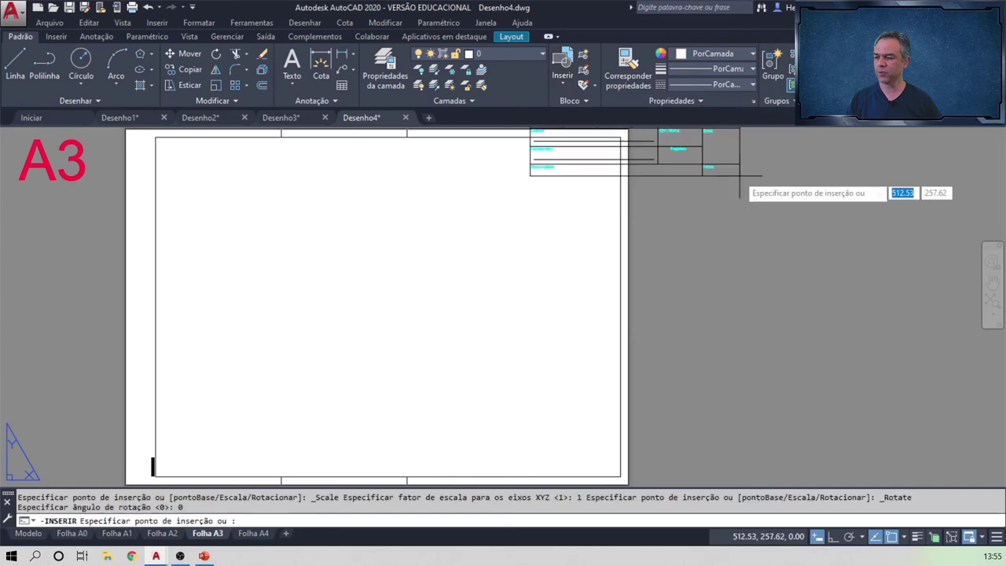
left_click(620, 477)
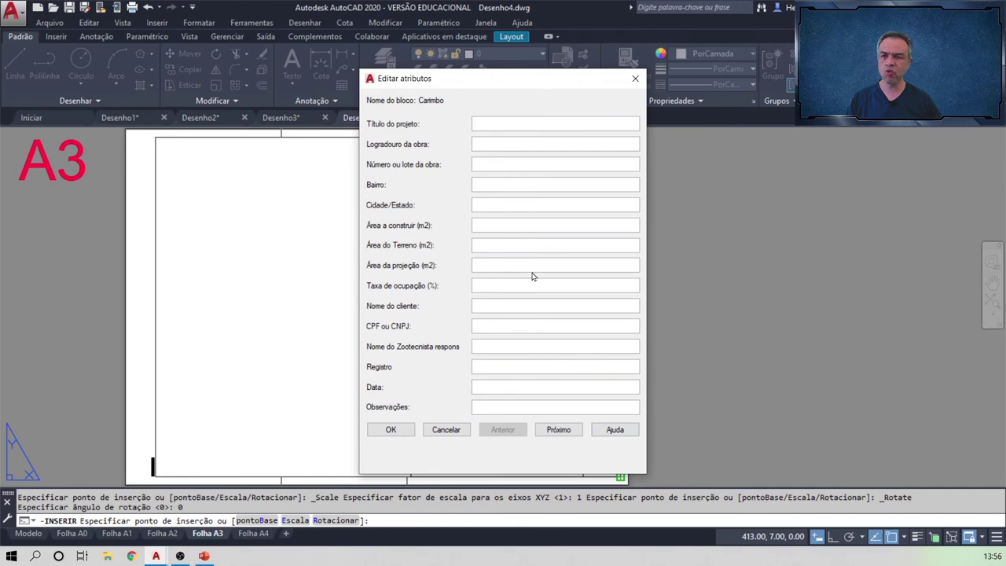
left_click(466, 433)
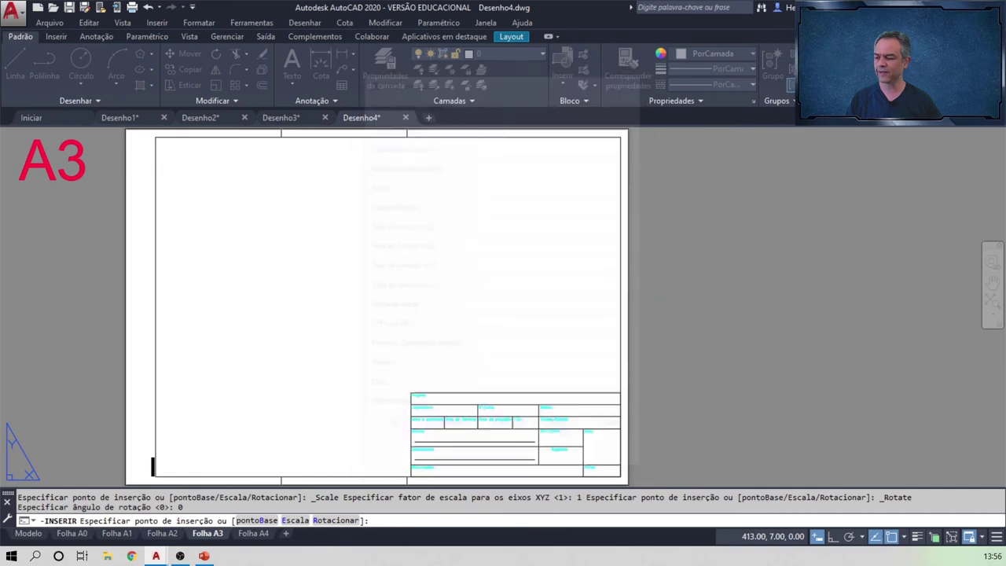
left_click(43, 534)
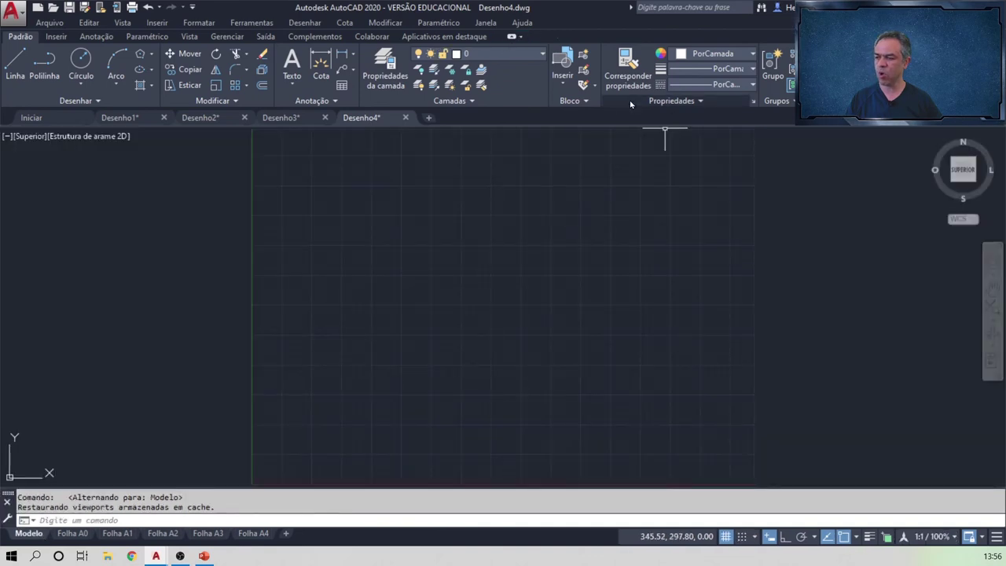
left_click(563, 72)
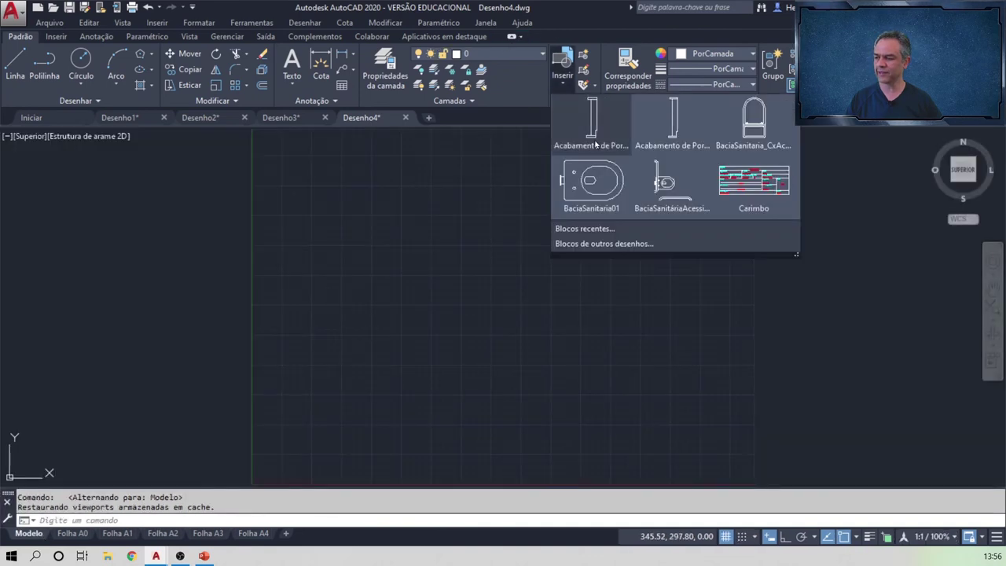
scroll(639, 197, "down", 1)
scroll(640, 197, "down", 1)
scroll(639, 200, "down", 1)
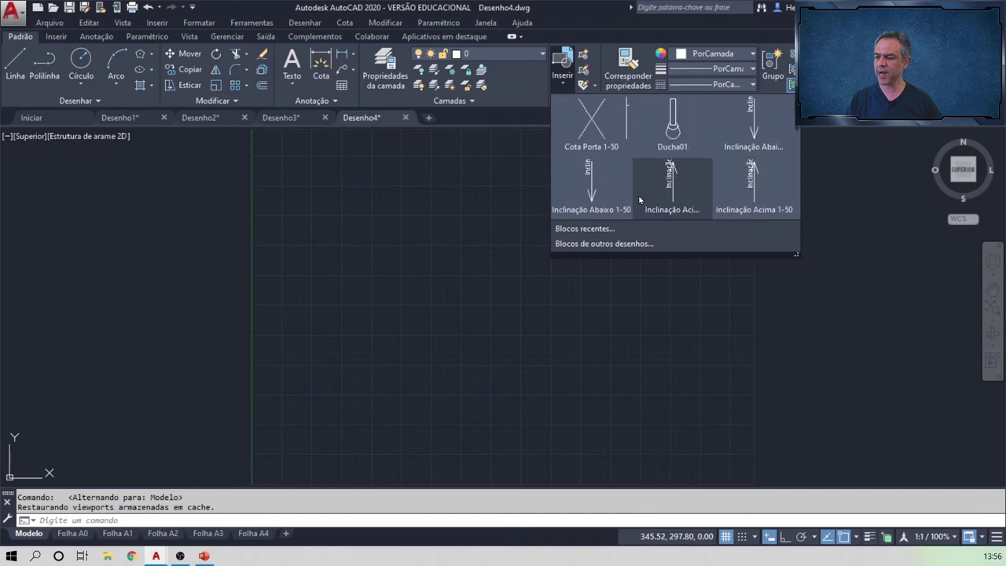
scroll(640, 200, "down", 1)
scroll(638, 197, "down", 1)
scroll(635, 194, "down", 1)
scroll(631, 189, "down", 1)
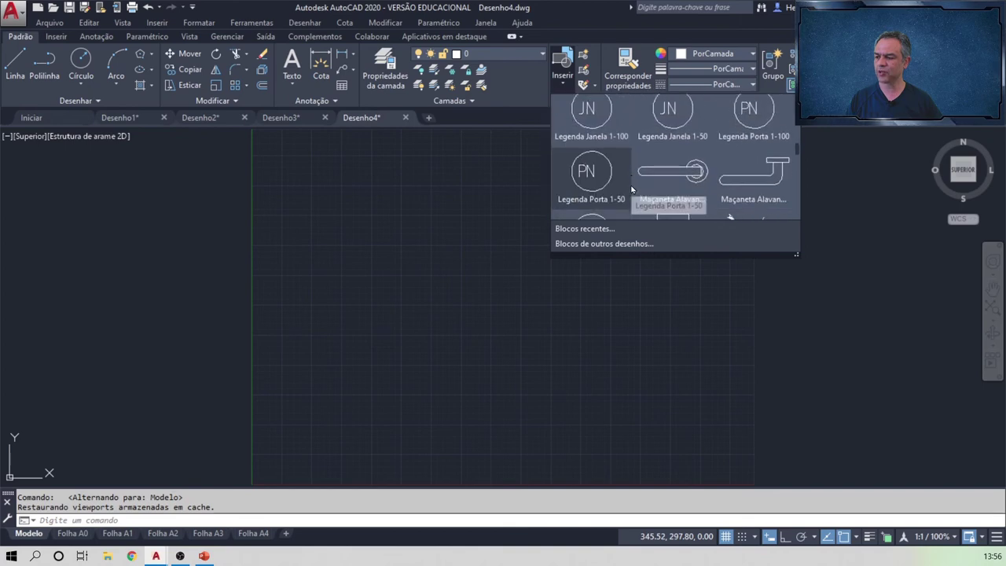
scroll(634, 187, "down", 1)
scroll(638, 185, "down", 1)
scroll(641, 183, "down", 1)
scroll(646, 179, "down", 1)
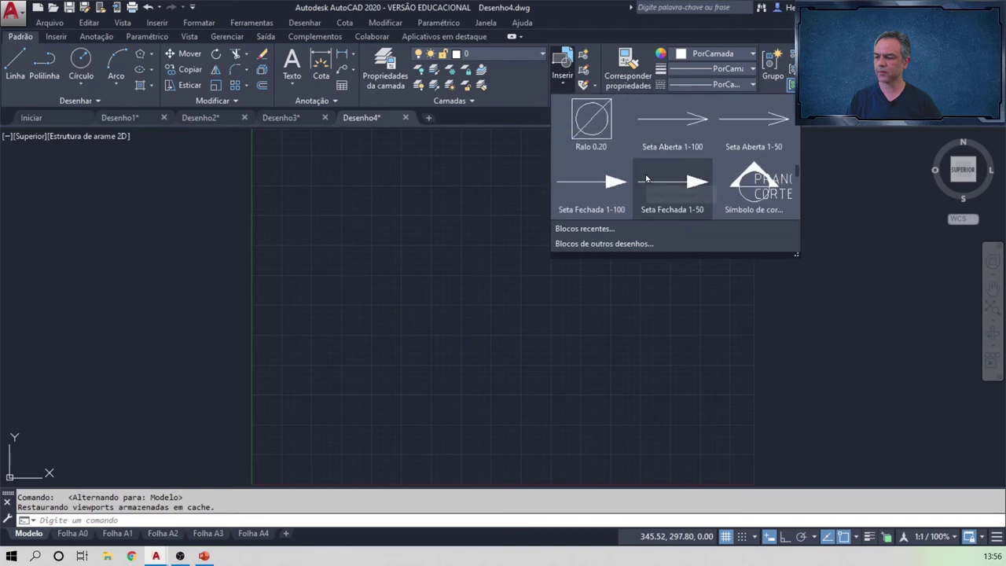
scroll(647, 178, "down", 1)
scroll(648, 175, "down", 1)
scroll(649, 173, "down", 1)
scroll(649, 172, "down", 1)
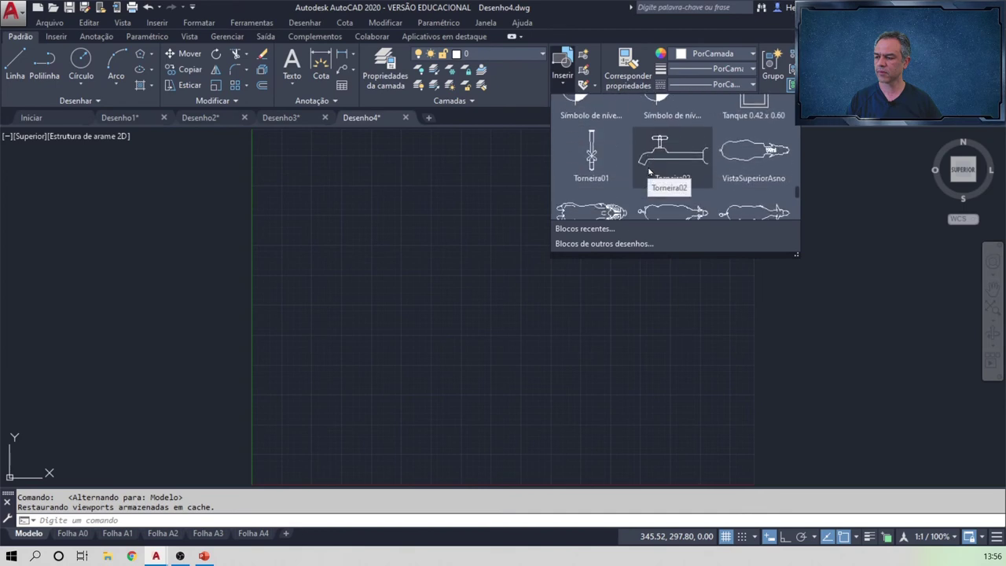
scroll(650, 170, "down", 1)
scroll(651, 170, "down", 1)
scroll(651, 168, "down", 1)
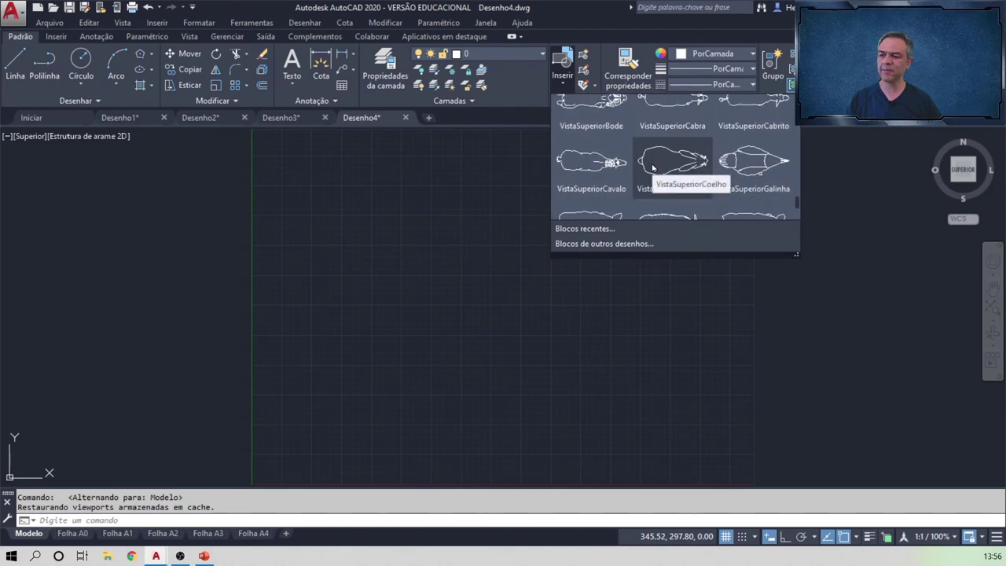
scroll(653, 167, "down", 1)
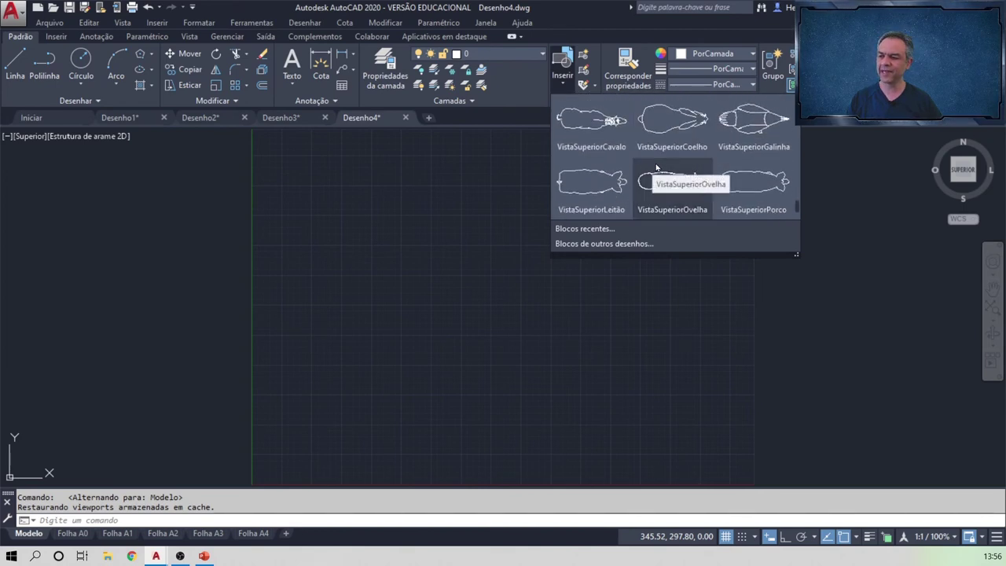
scroll(649, 157, "down", 1)
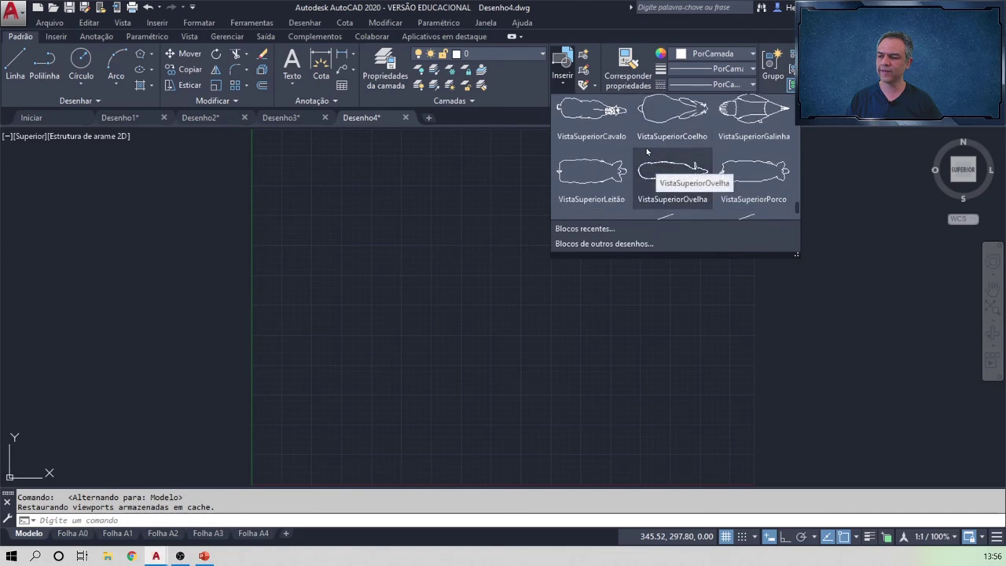
left_click(649, 149)
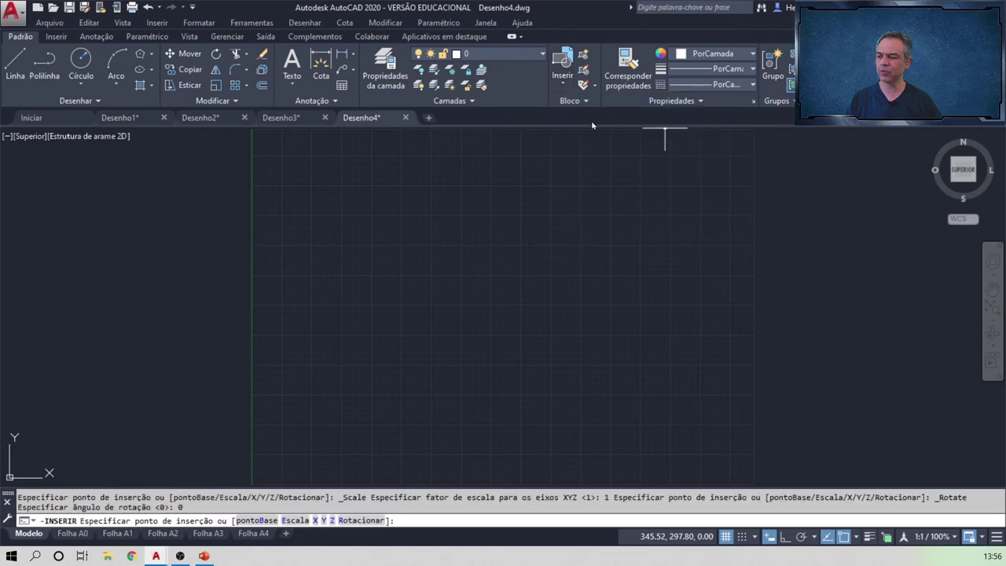
left_click(474, 265)
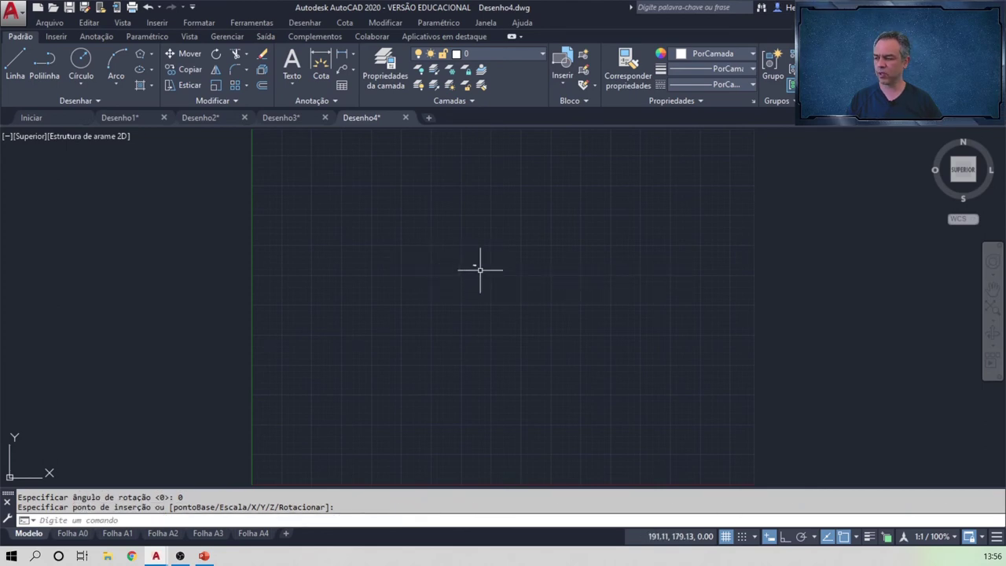
scroll(479, 269, "up", 5)
scroll(452, 254, "up", 4)
scroll(429, 250, "up", 8)
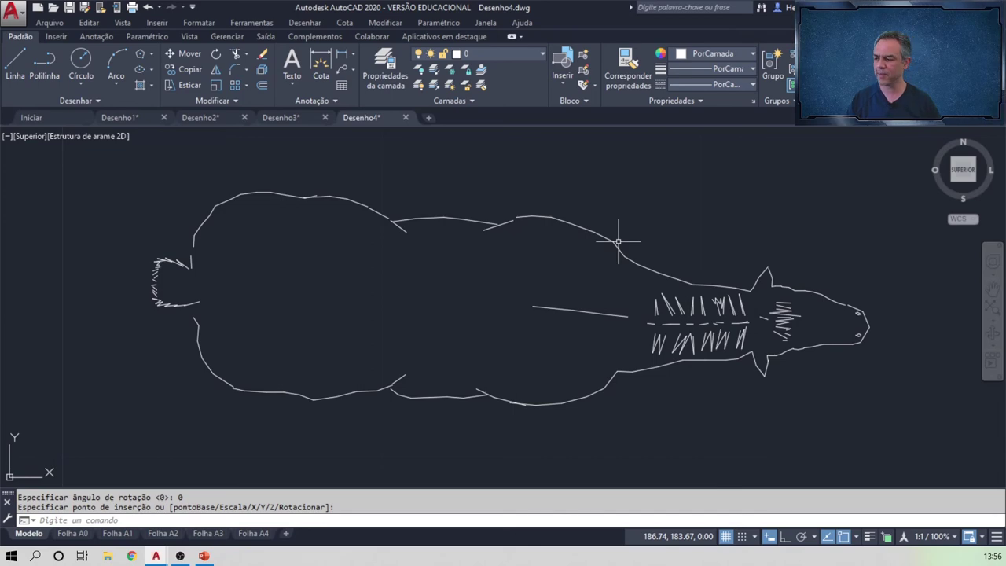
left_click(616, 243)
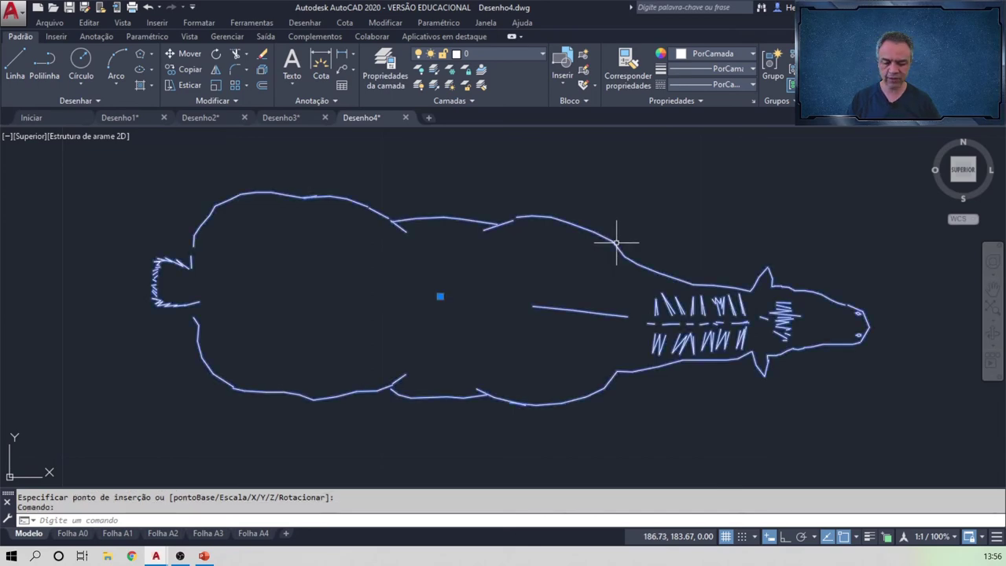
key("Delete")
middle_click(645, 259)
middle_click(645, 258)
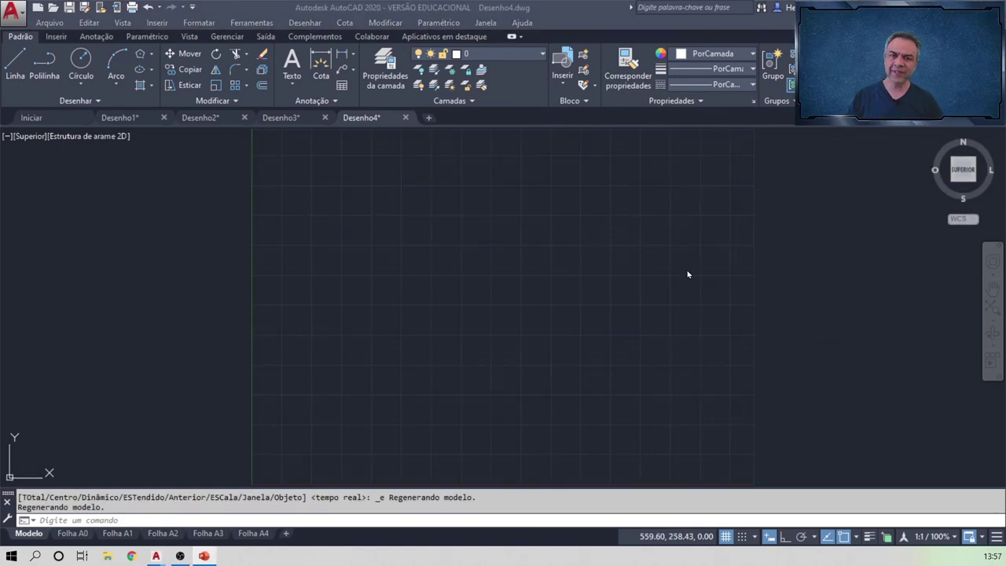
left_click(540, 59)
left_click(539, 58)
left_click(540, 58)
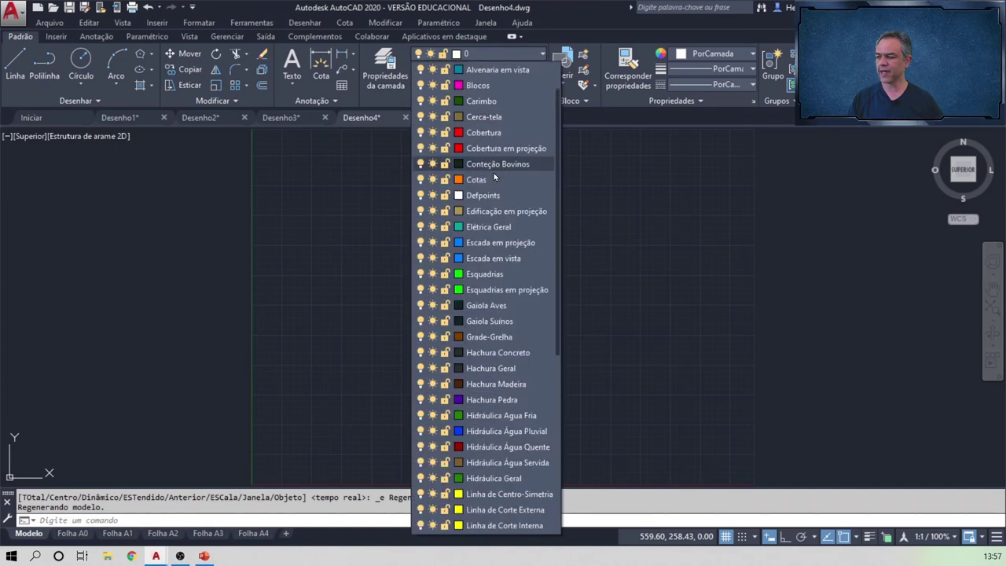
scroll(500, 204, "down", 3)
scroll(511, 245, "down", 1)
scroll(510, 246, "down", 2)
scroll(511, 248, "down", 1)
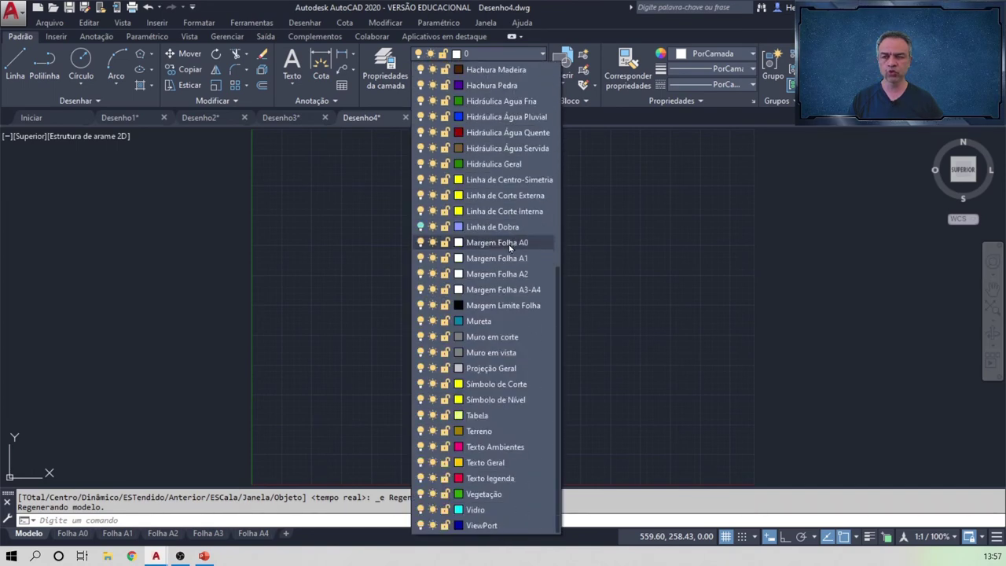
left_click(386, 76)
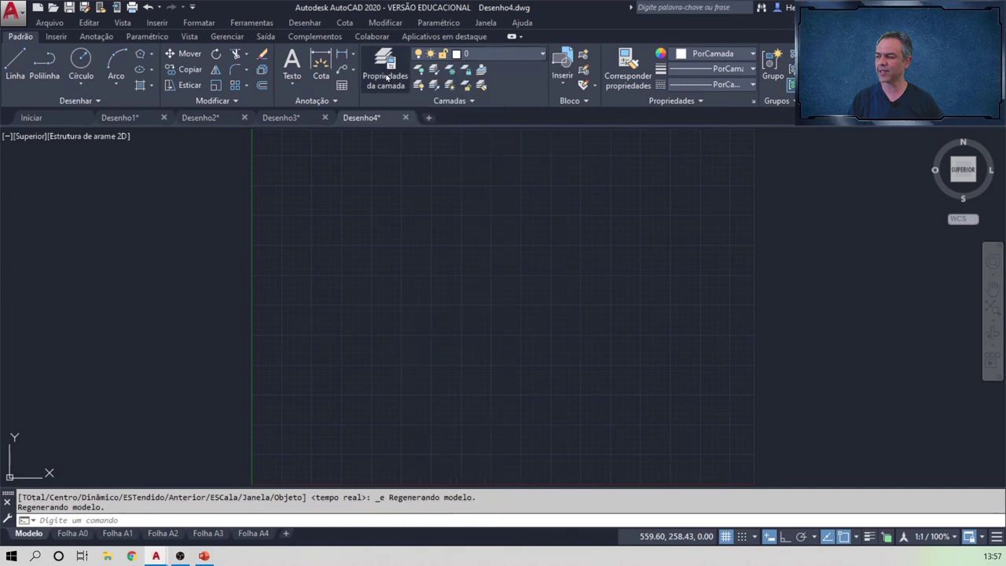
Step: Widen the Layer Properties palette and Descrição column so the 53 layers' descriptions are readable
left_click(387, 76)
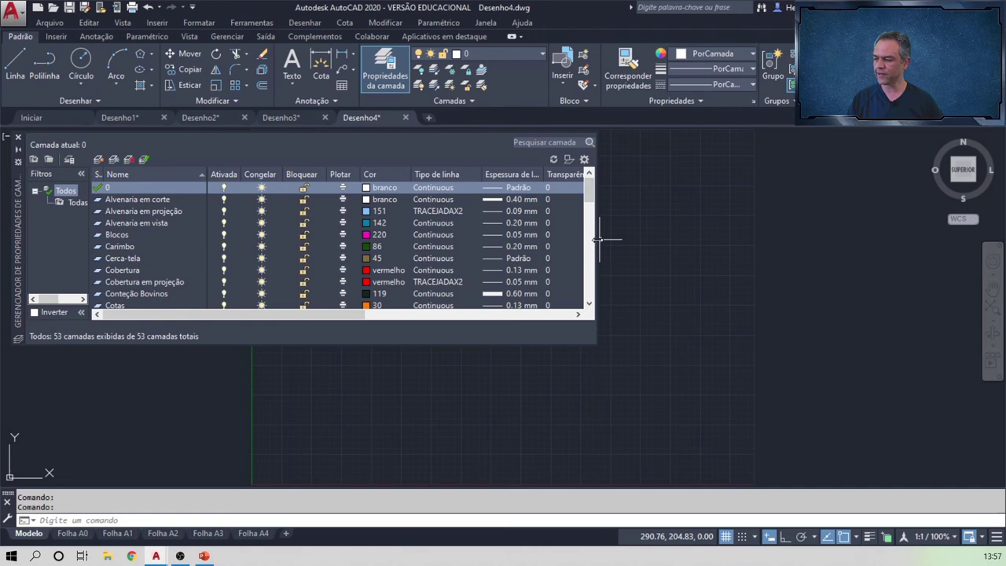
left_click_drag(597, 240, 942, 211)
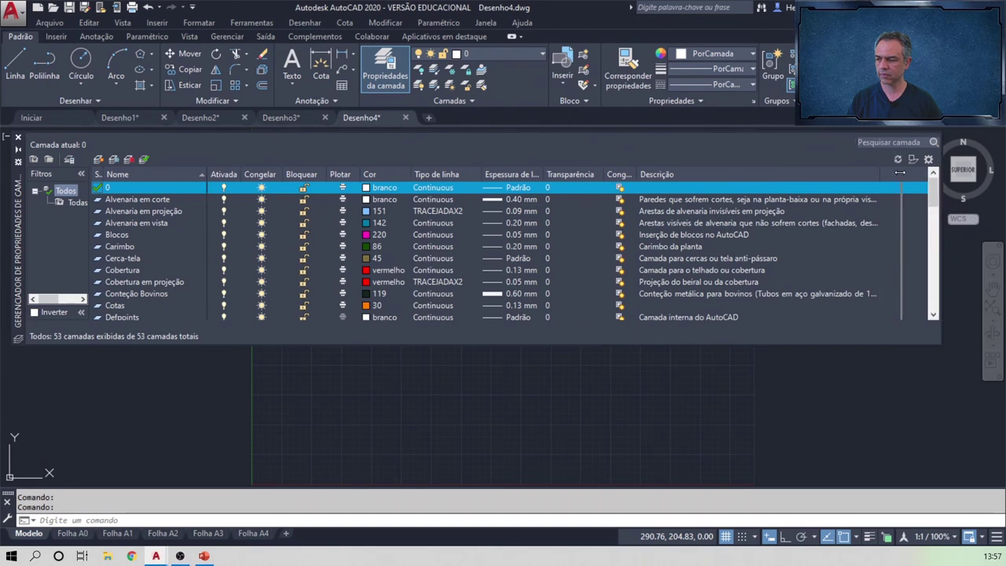
left_click_drag(886, 172, 904, 173)
left_click(157, 199)
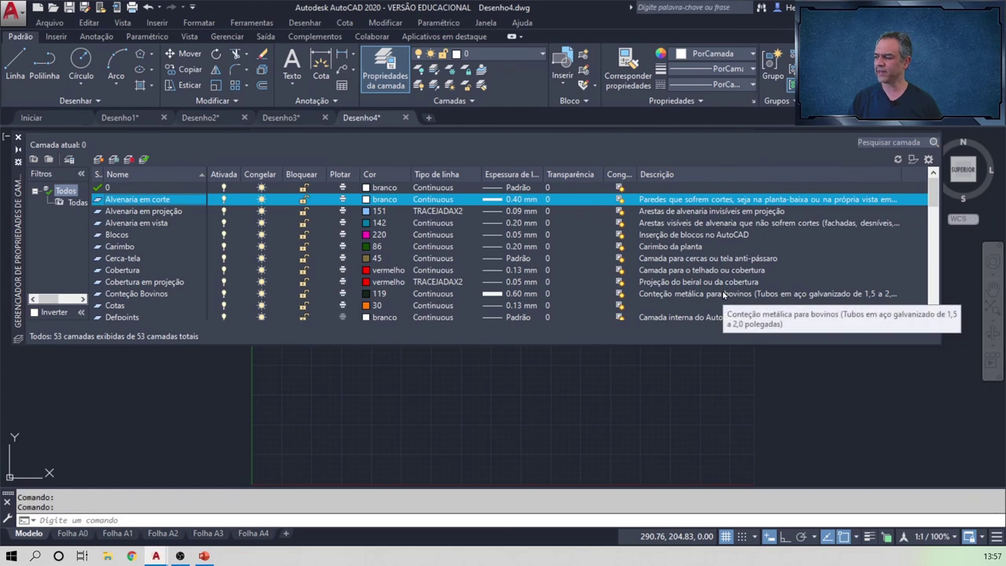
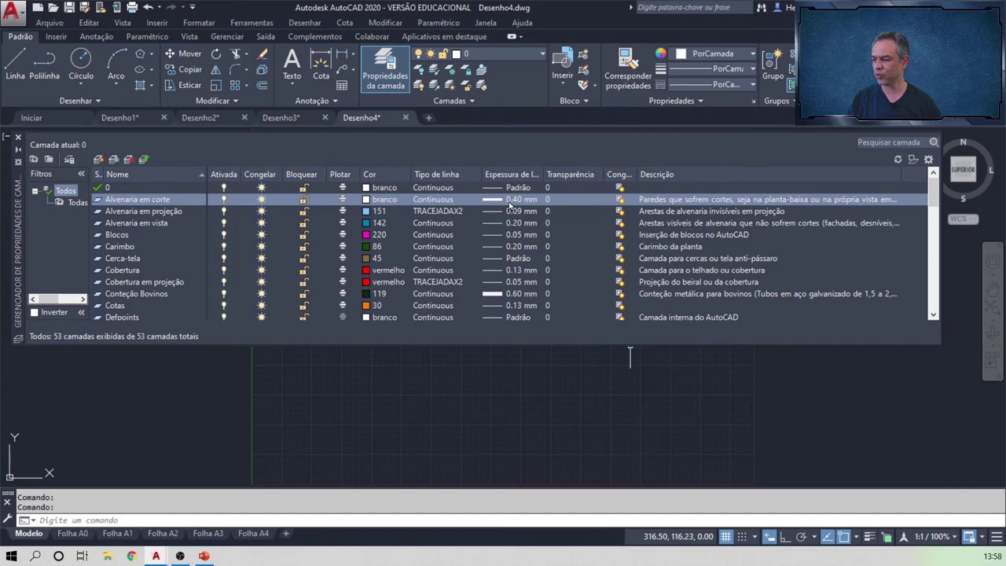
Step: Review the Alvenaria, Blocos, Carimbo, Cobertura and Conteção Bovinos layers' settings
left_click(175, 211)
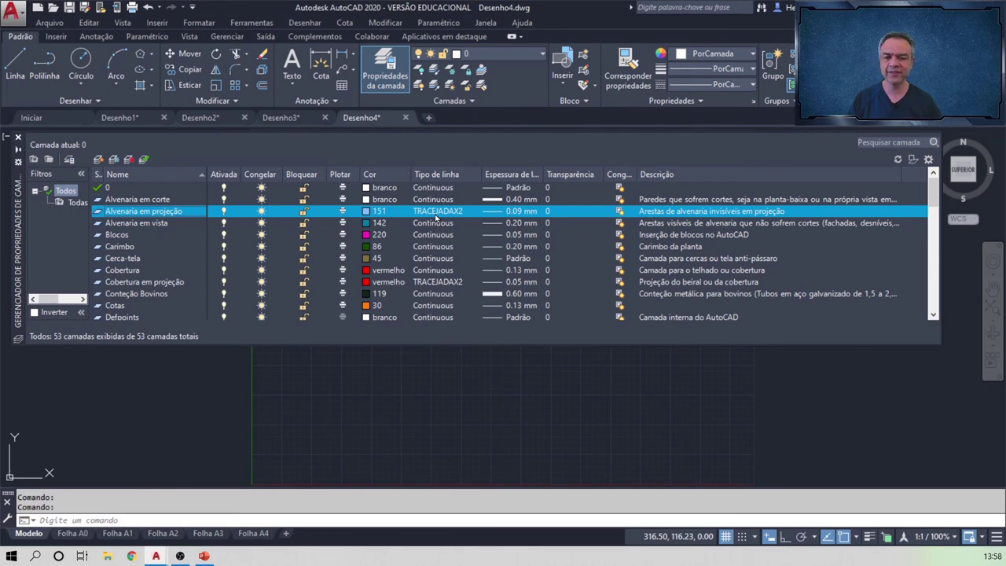
left_click(174, 224)
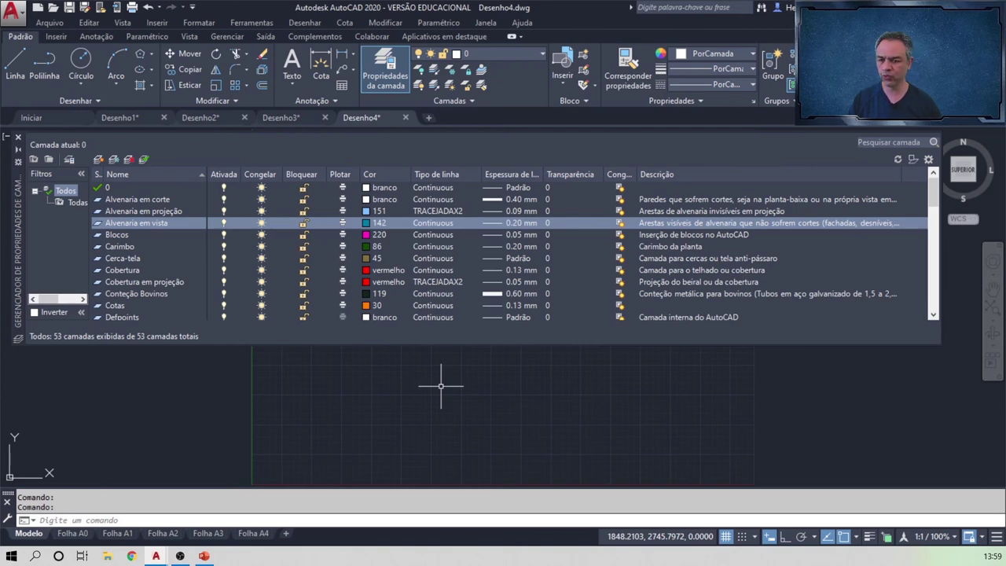
left_click(117, 235)
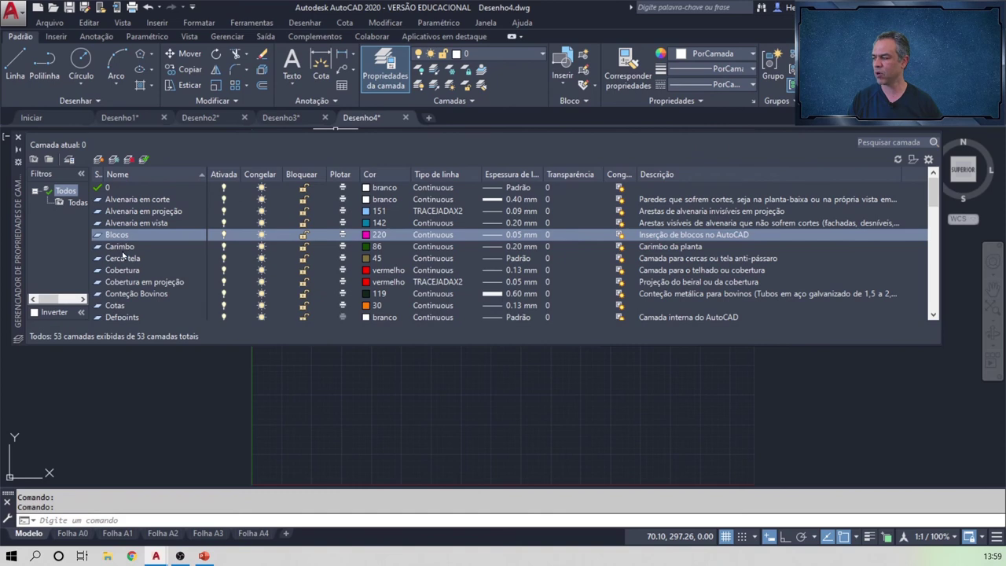
left_click(122, 250)
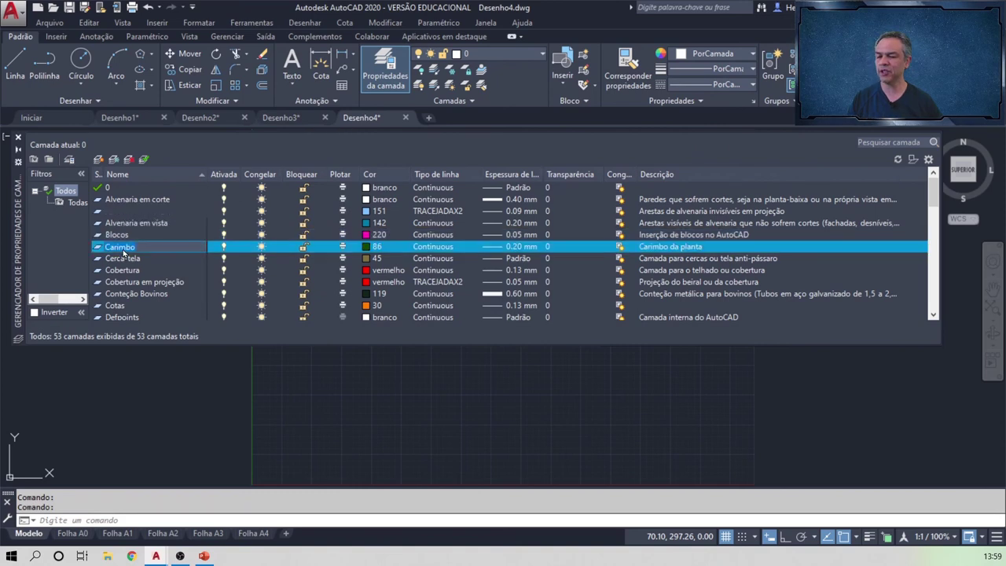
left_click(121, 248)
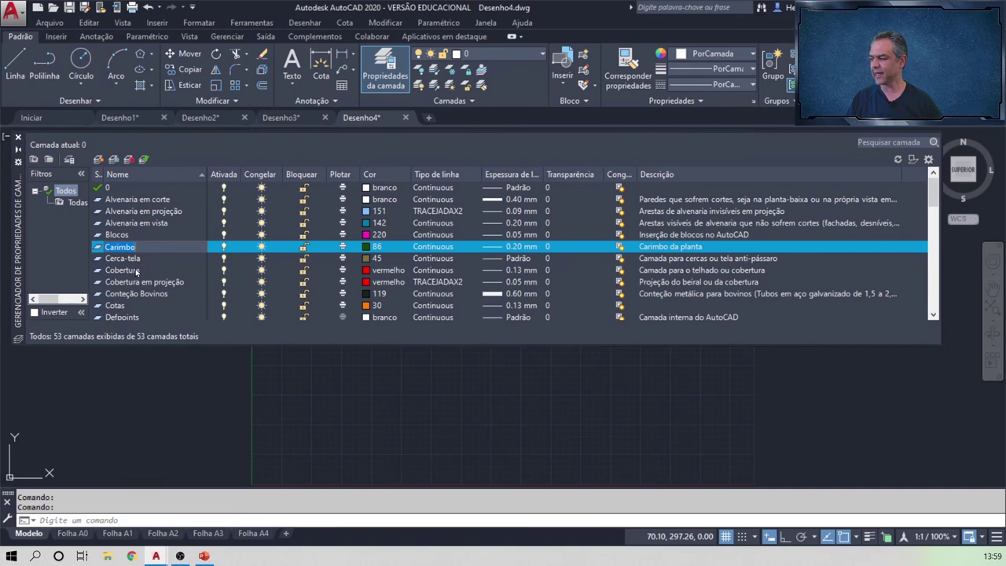
left_click(135, 270)
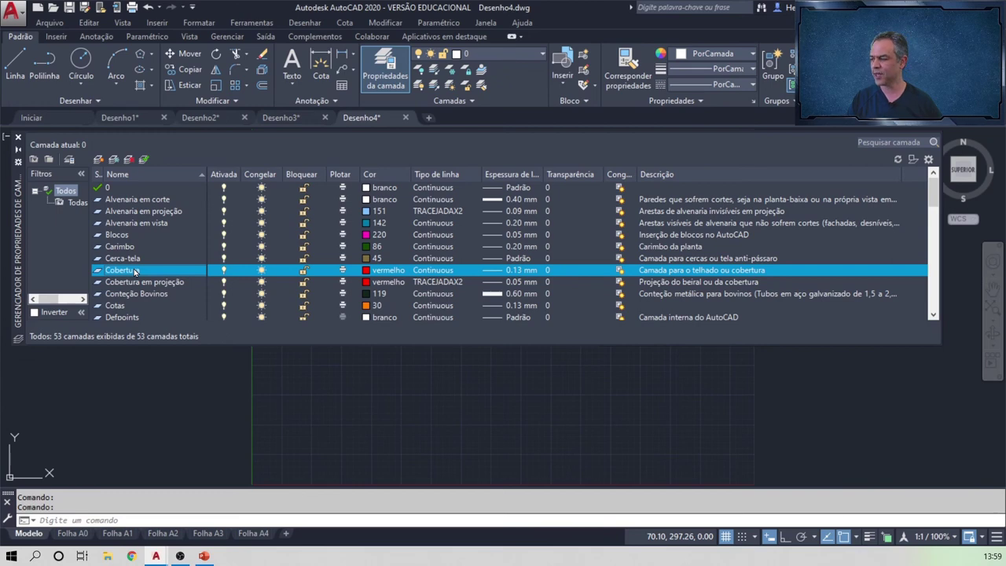
left_click(161, 284)
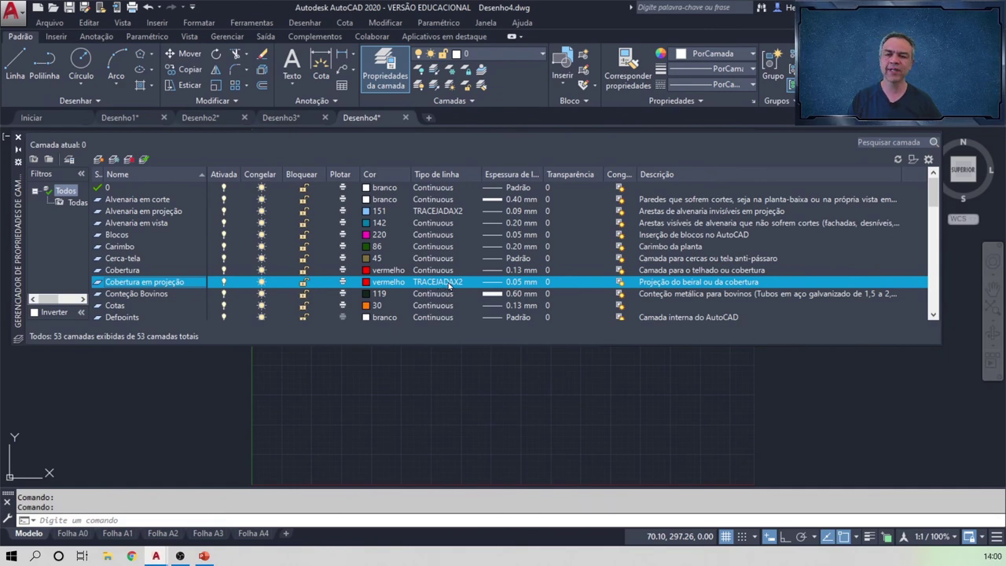
left_click(161, 295)
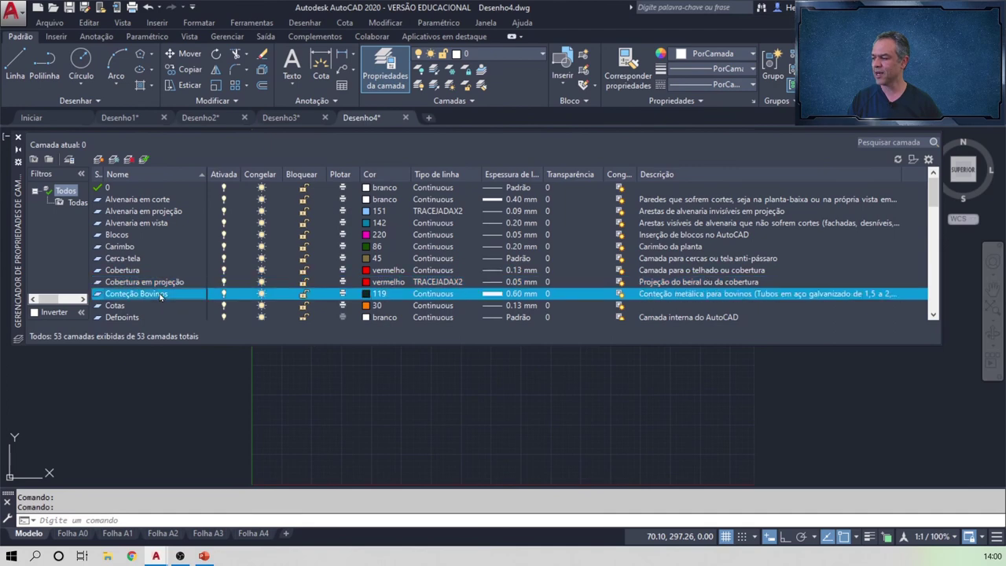
Step: Review the Cotas, Defpoints, Esquadrias, Gaiola Aves and Gaiola Suínos layers
scroll(154, 283, "down", 1)
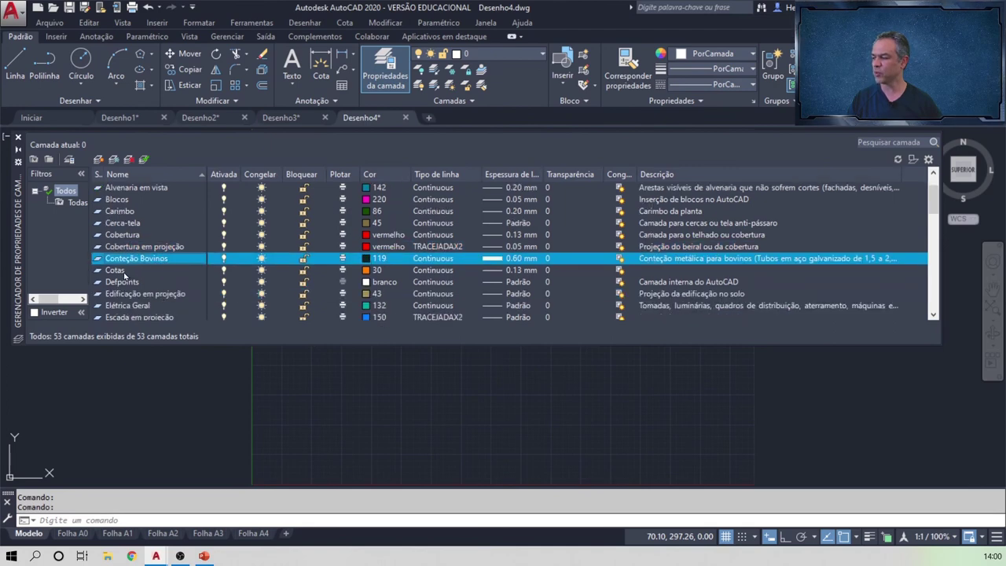
left_click(145, 269)
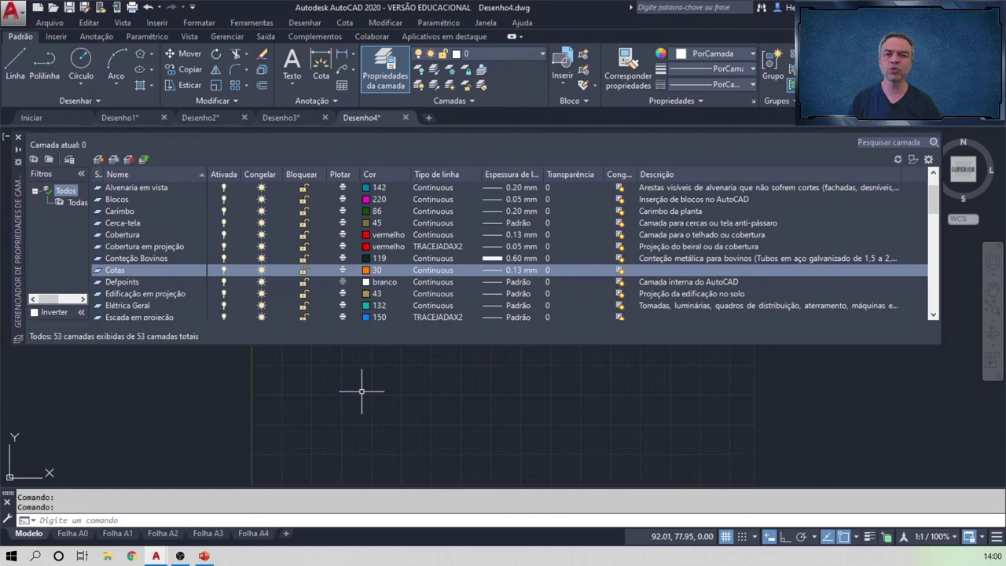
left_click(139, 283)
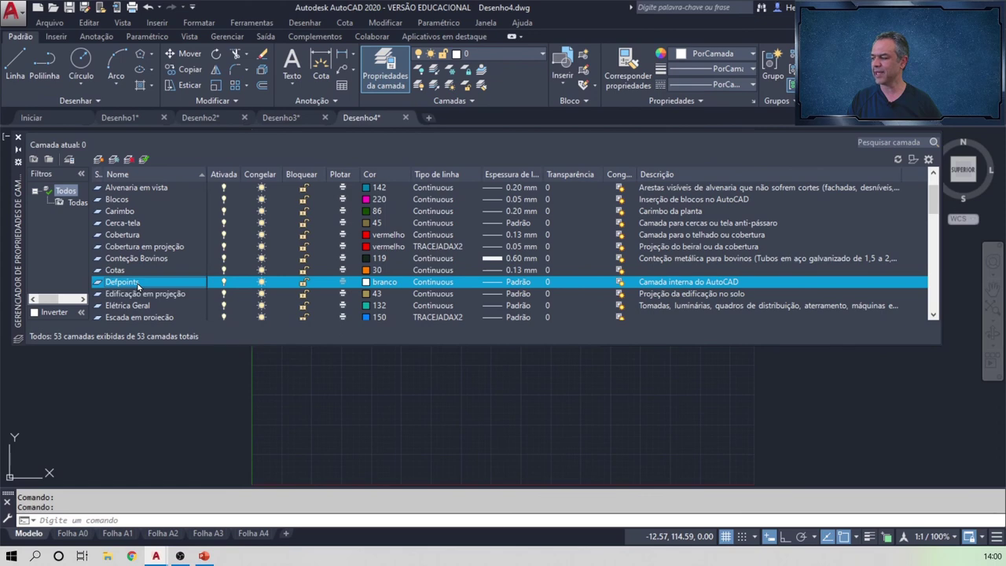
scroll(144, 296, "down", 1)
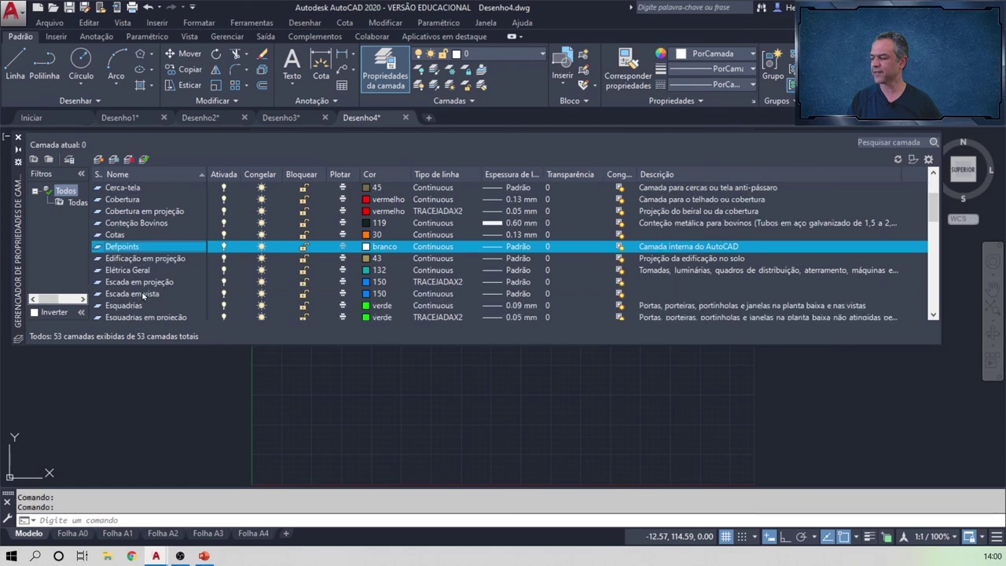
scroll(144, 267, "down", 1)
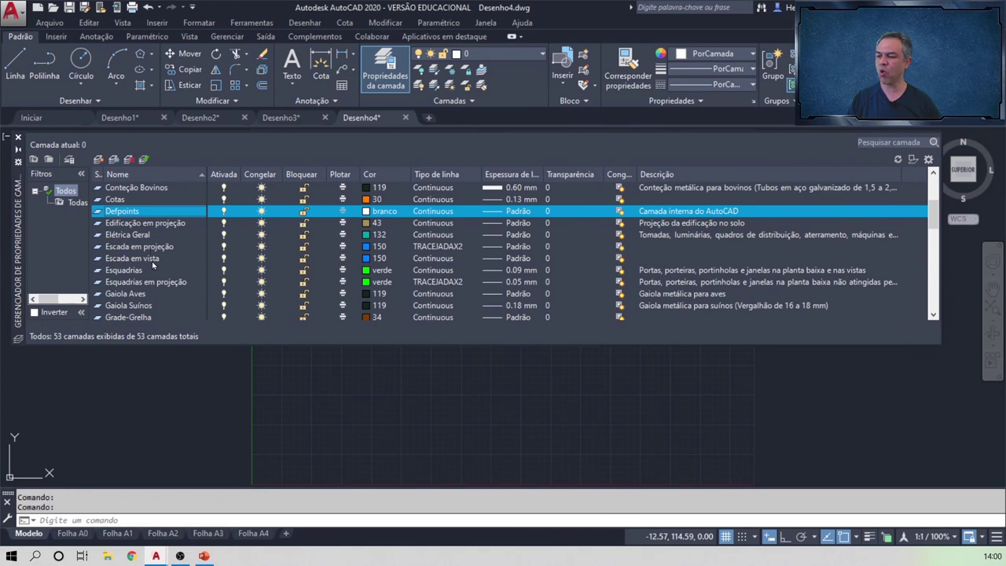
left_click(142, 269)
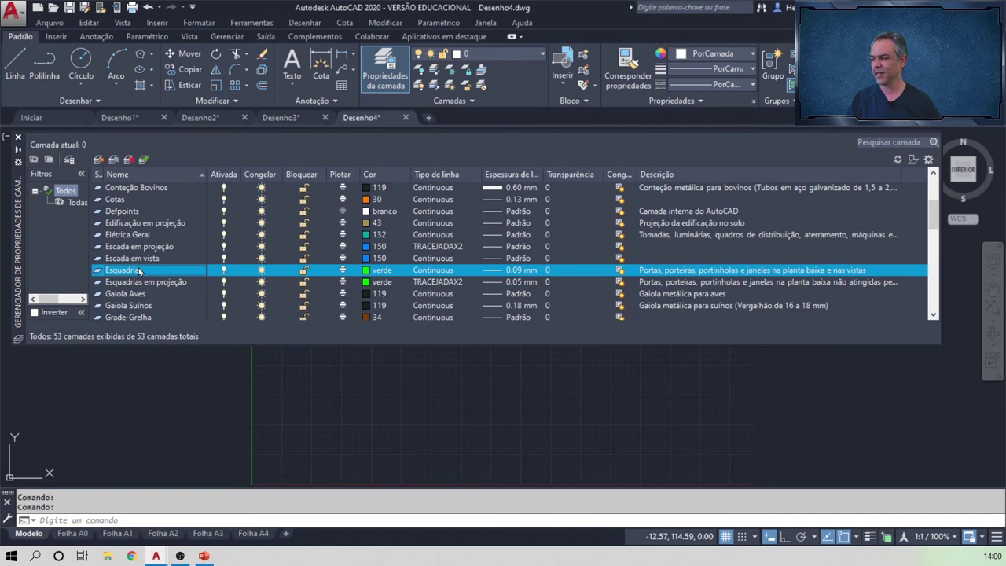
left_click(171, 284)
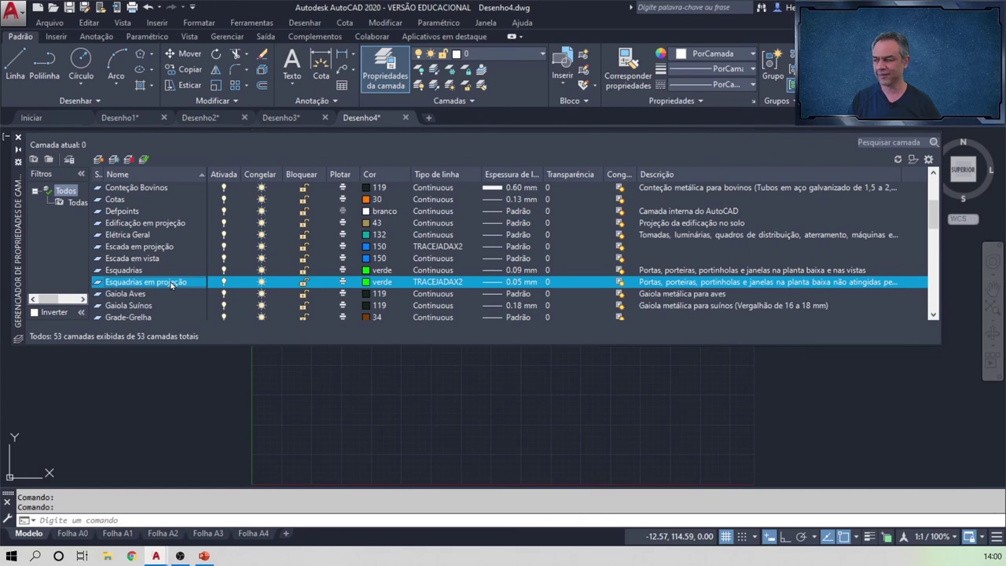
double_click(146, 294)
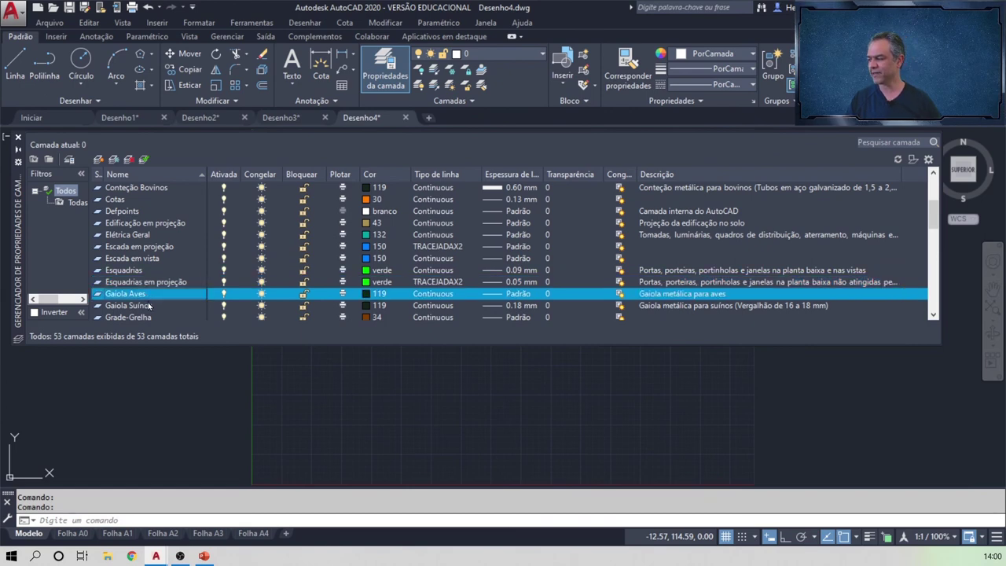
left_click(148, 305)
Step: Review the Hachura Geral and Hidráulica Geral layers further down the list
scroll(146, 267, "down", 2)
scroll(144, 236, "down", 1)
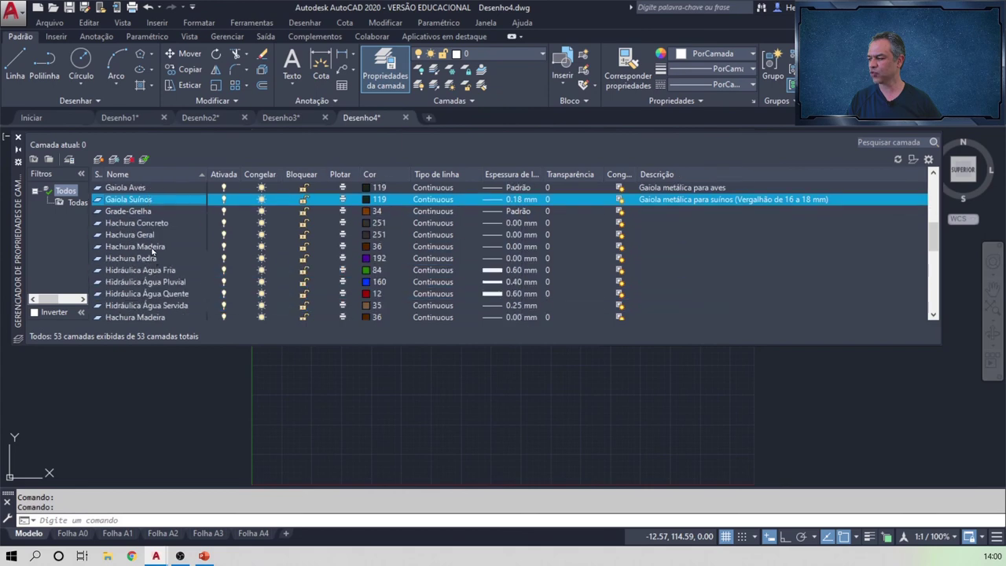
scroll(141, 210, "down", 1)
scroll(147, 202, "up", 1)
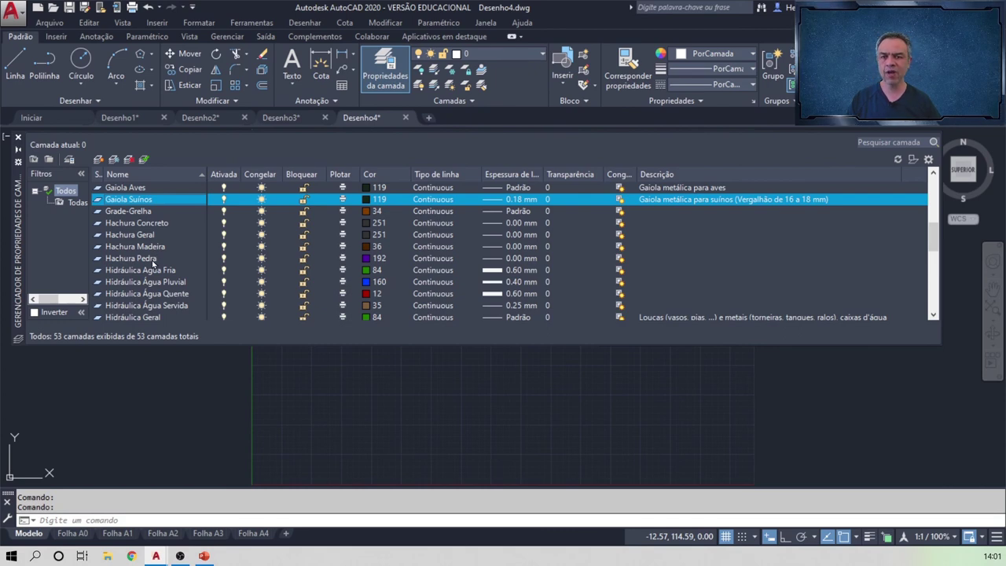
left_click(156, 235)
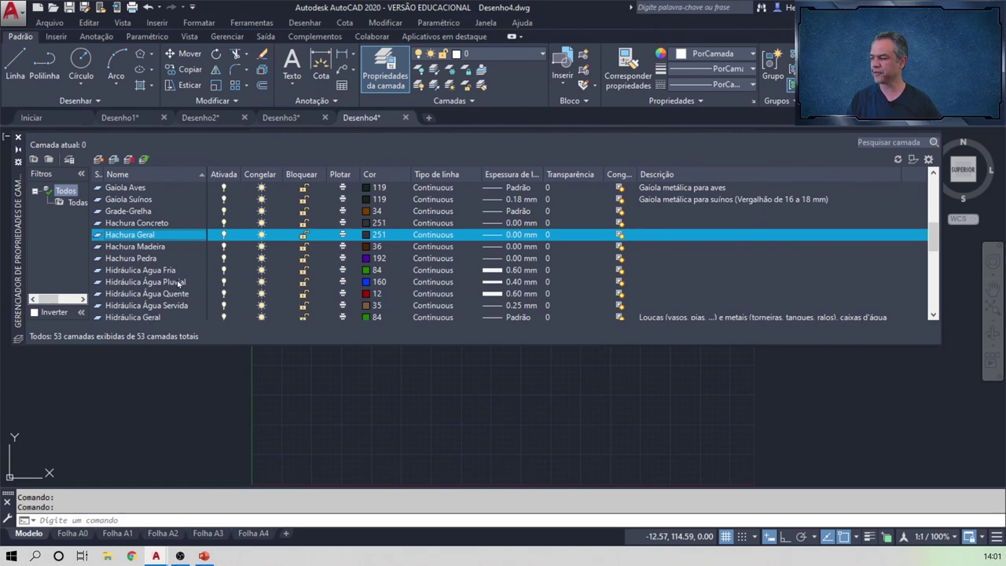
left_click(156, 318)
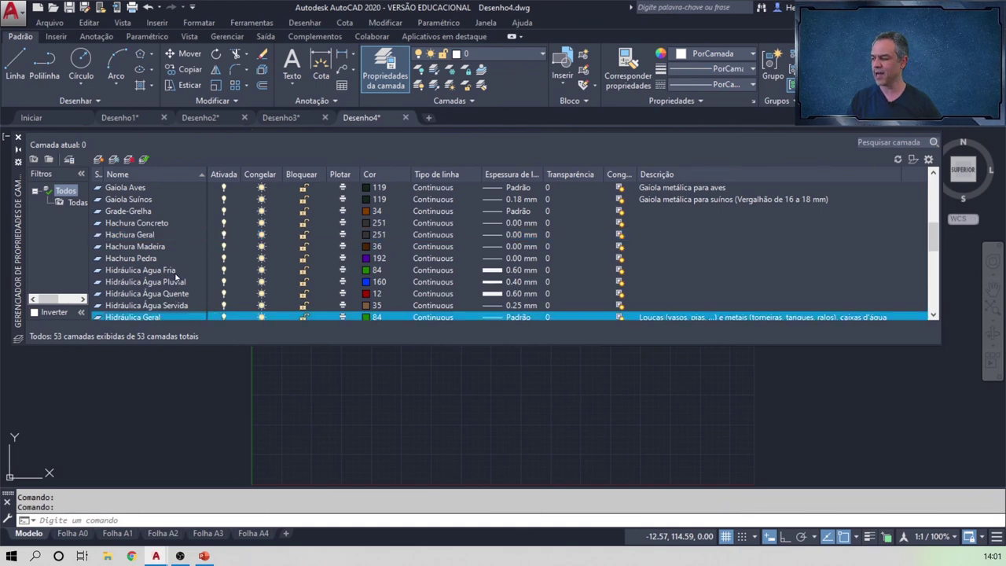
scroll(165, 317, "down", 1)
left_click(165, 317, "shift")
scroll(165, 317, "down", 2)
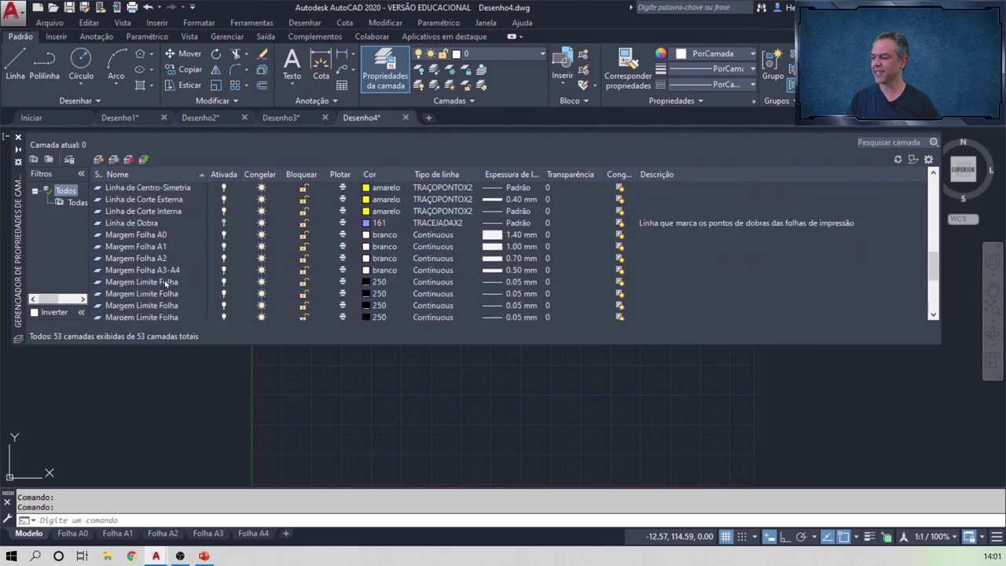
scroll(165, 292, "down", 1)
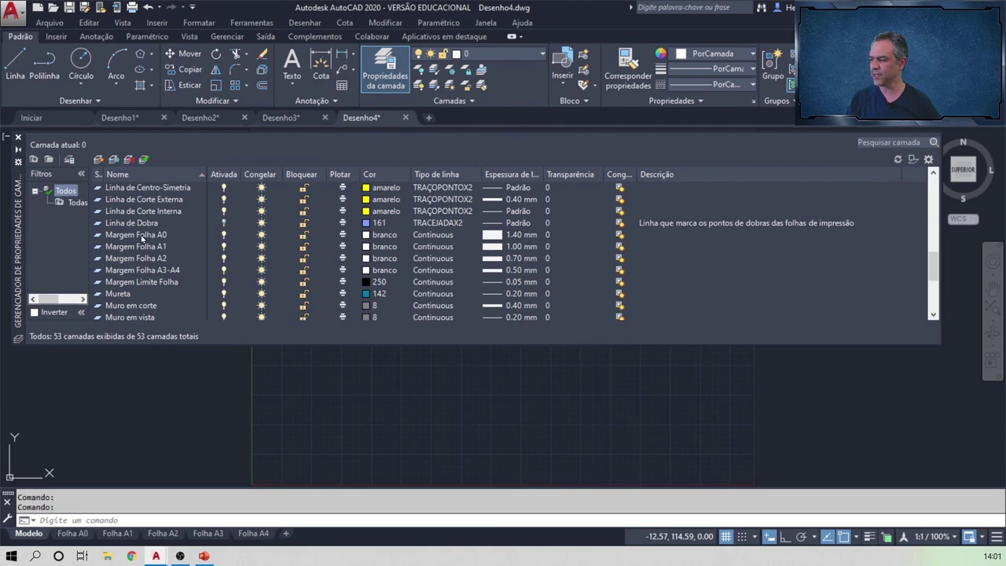
Step: Review the Mureta, Muro em corte and Muro em vista layers
left_click(122, 295)
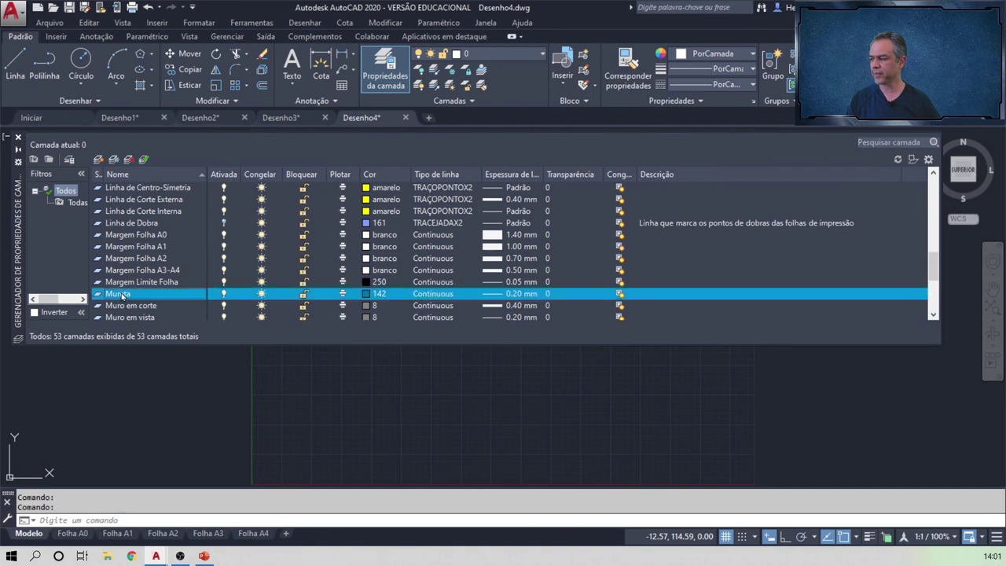
left_click(145, 308)
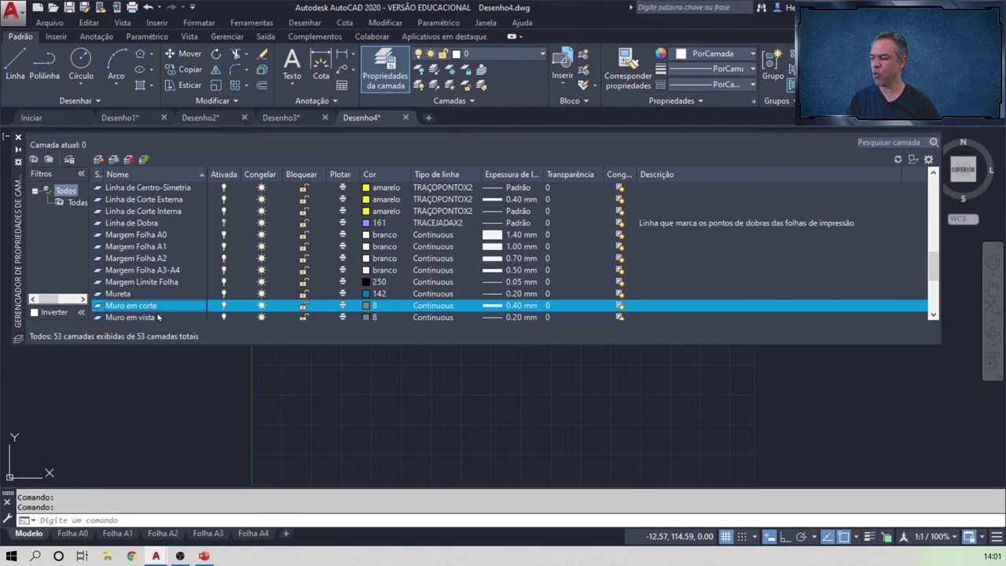
left_click(158, 317)
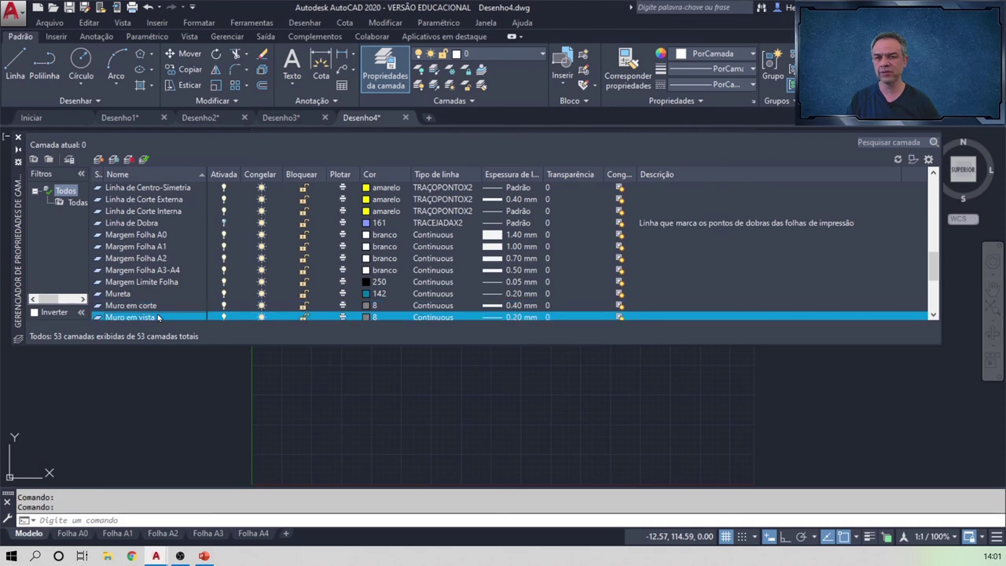
scroll(170, 305, "down", 1)
scroll(170, 305, "down", 1)
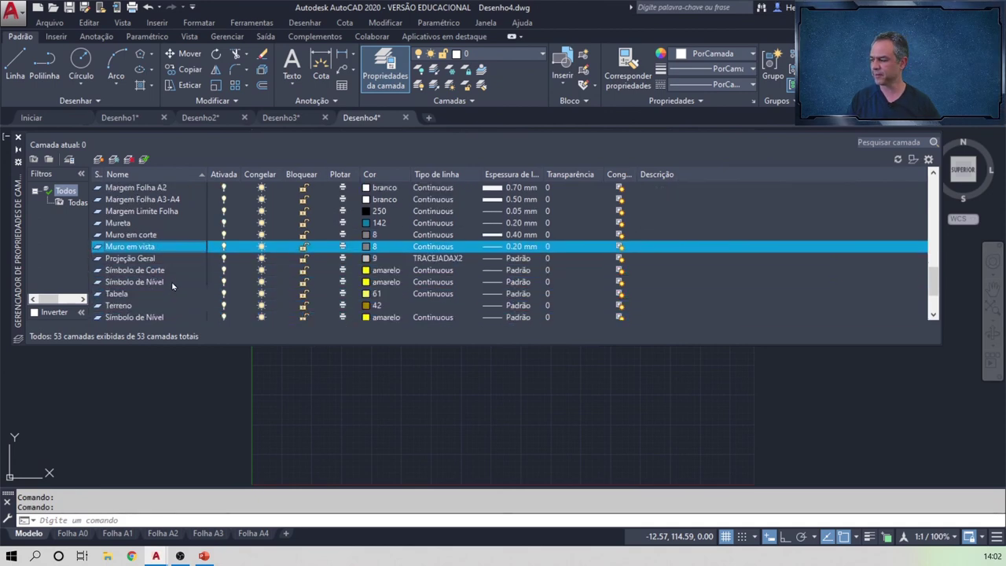
scroll(170, 304, "down", 1)
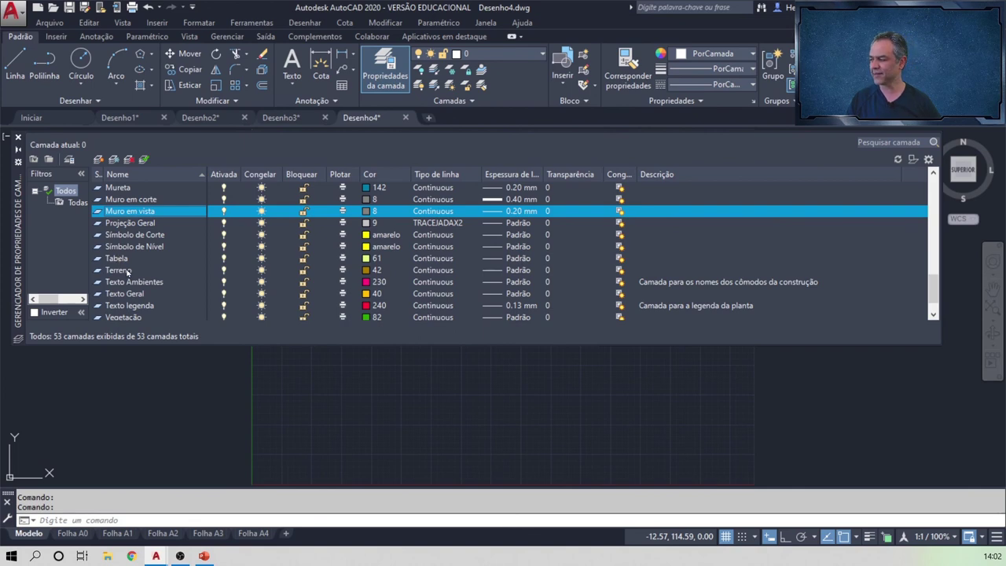
Step: Review the Texto, Vegetação, Vidro and ViewPort layers, then close the layer manager
left_click(135, 282)
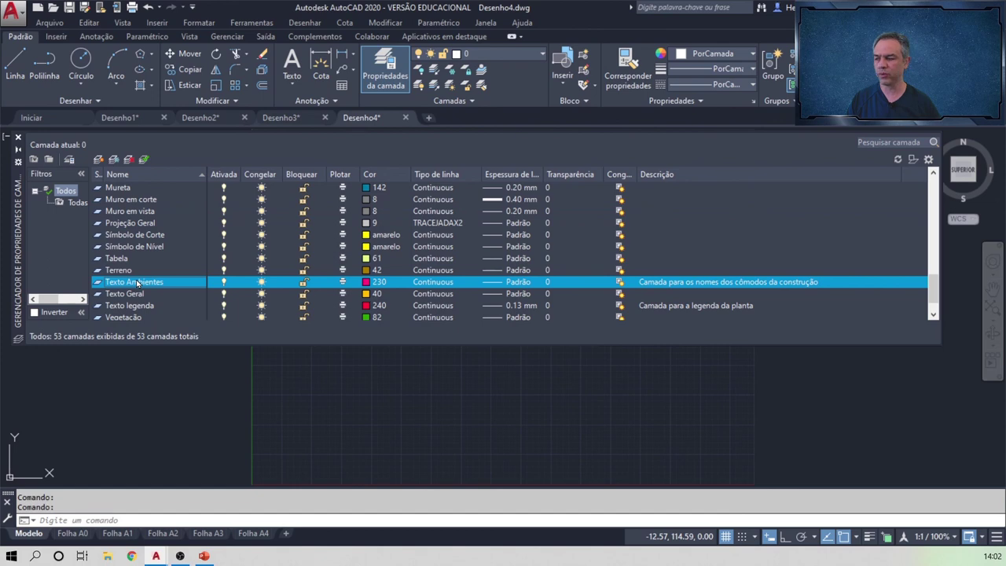
left_click(138, 296)
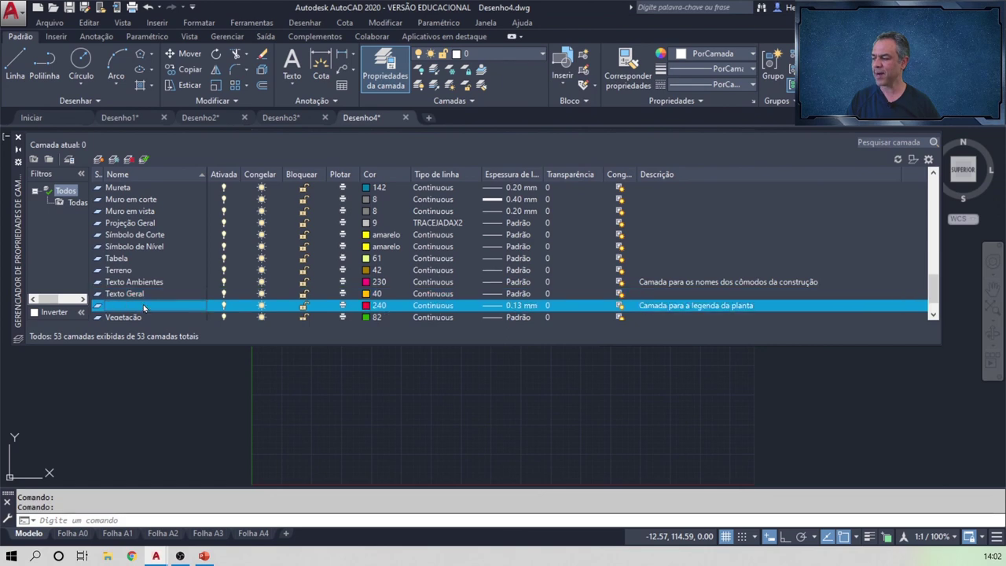
left_click(145, 307)
type("Texto legenda")
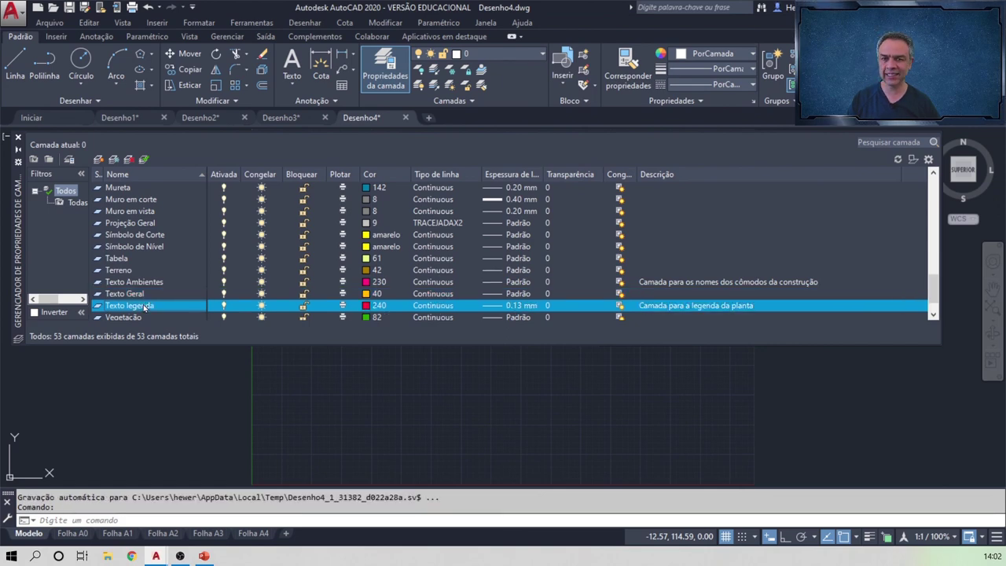
scroll(145, 308, "down", 1)
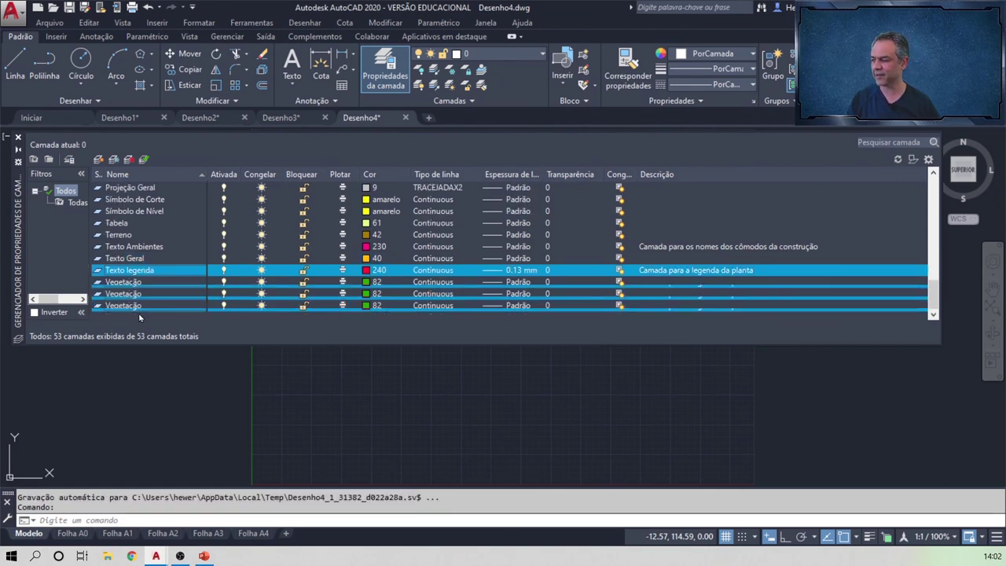
left_click(140, 283)
left_click(120, 294)
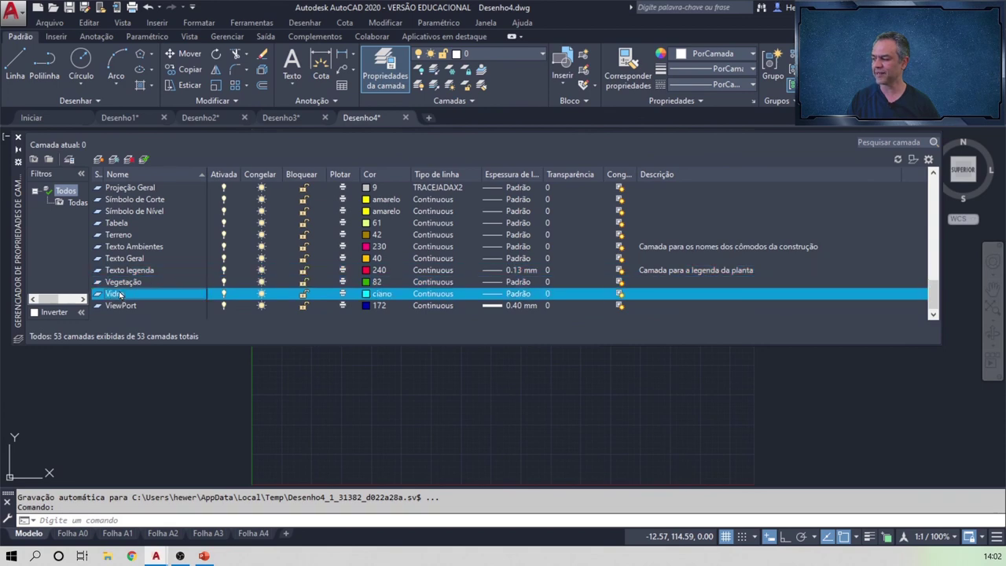
left_click(120, 306)
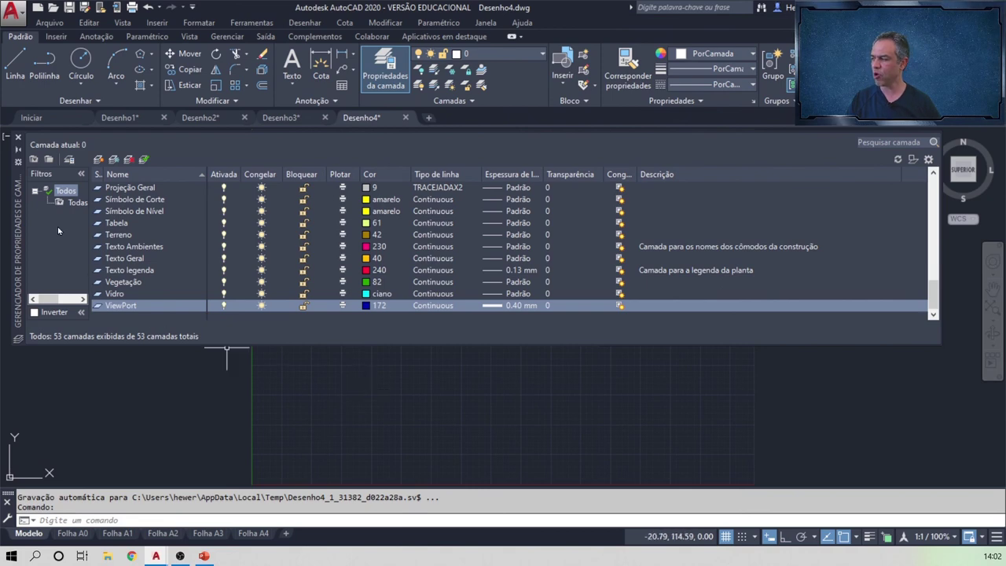
left_click(18, 136)
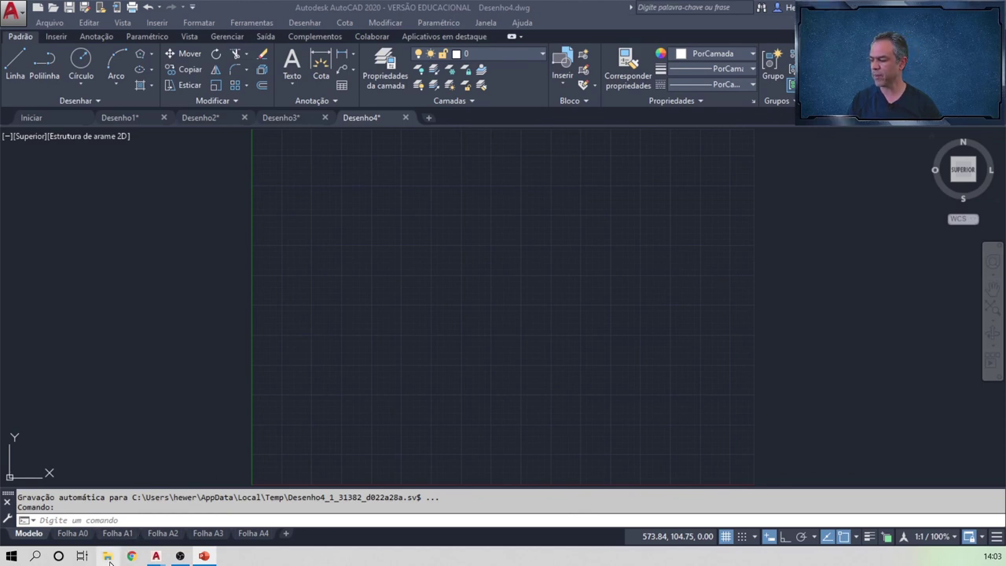
Step: Start new drawing Desenho5 from the Zootecnia template in File Explorer's Documentos folder
key("super+e")
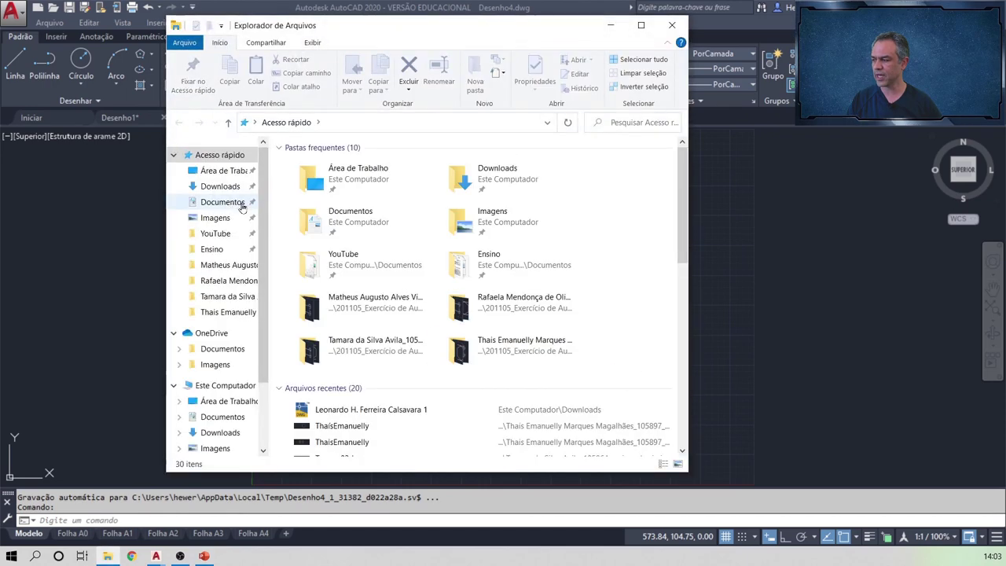
left_click(232, 202)
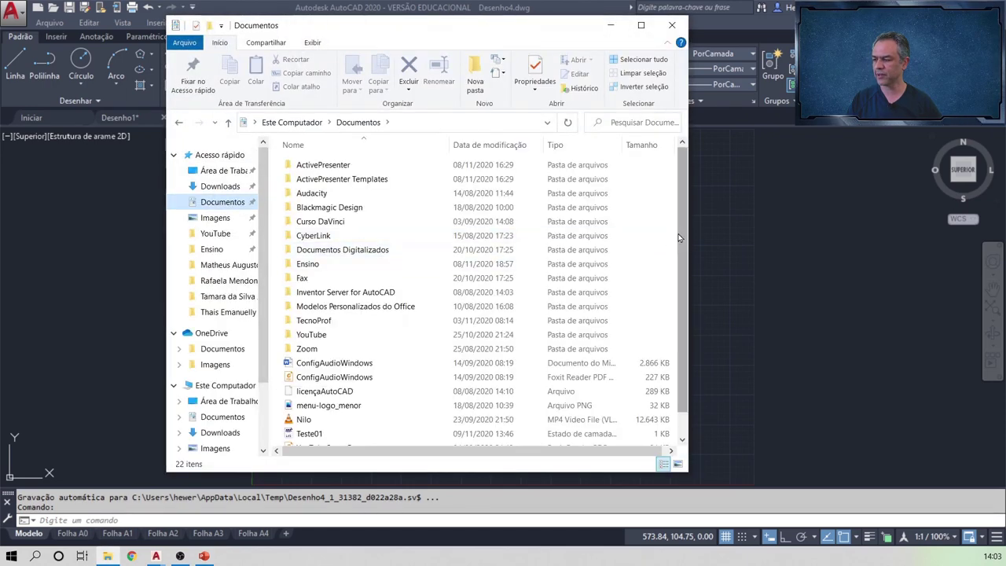
scroll(675, 299, "down", 1)
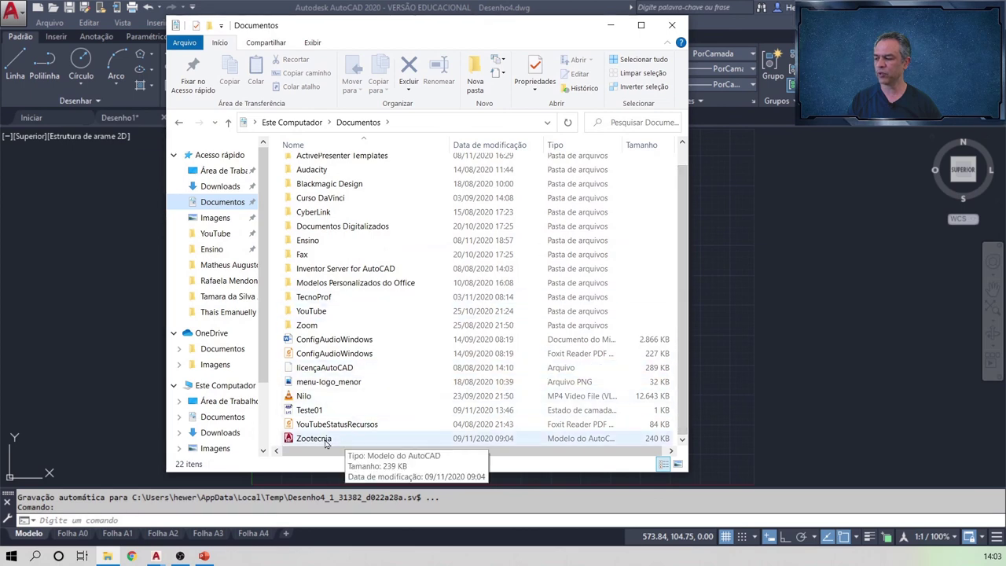
left_click(431, 439)
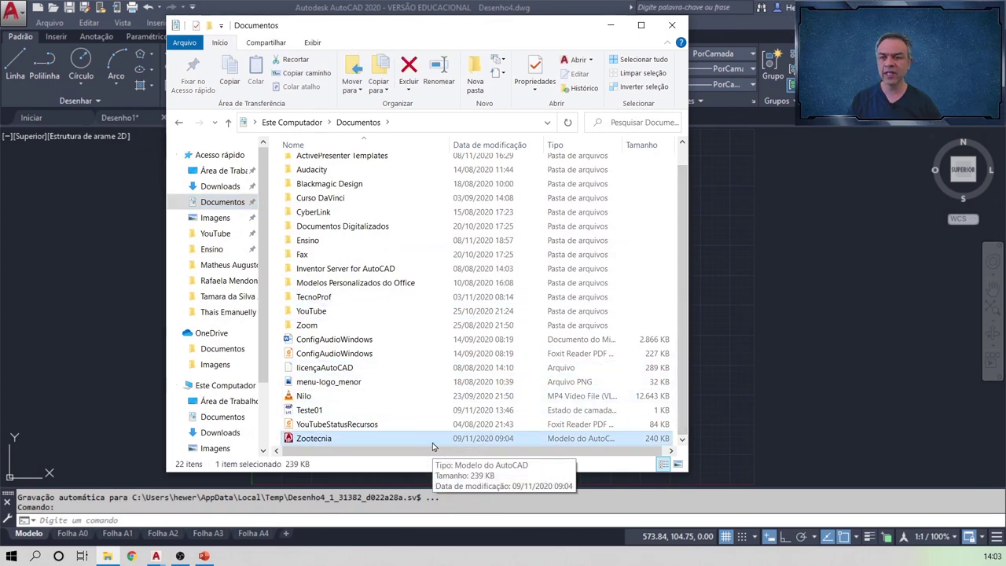
double_click(363, 439)
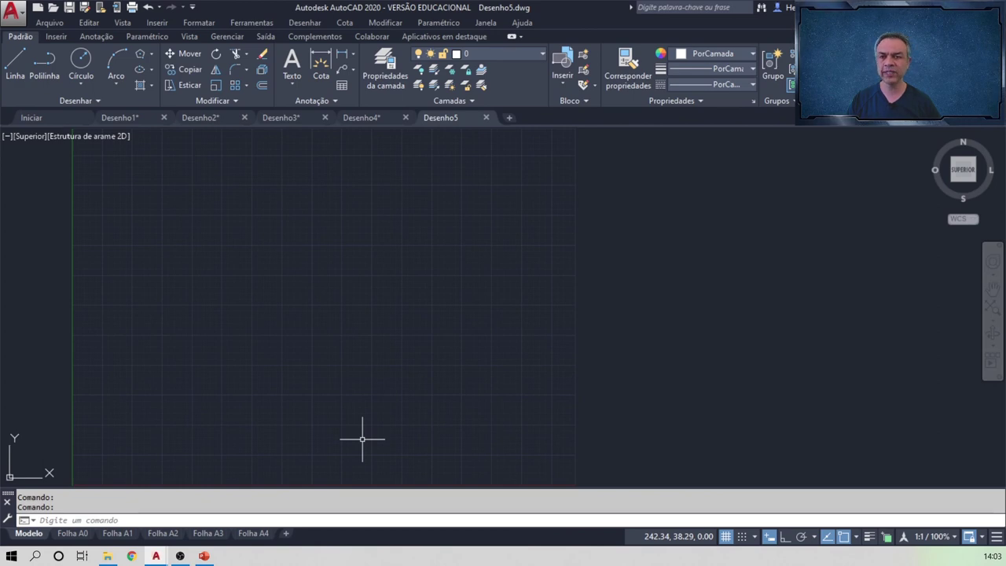
Step: Create Desenho6 via Arquivo > Novo, choosing the Zootecnia template from Documentos
left_click(66, 27)
left_click(62, 49)
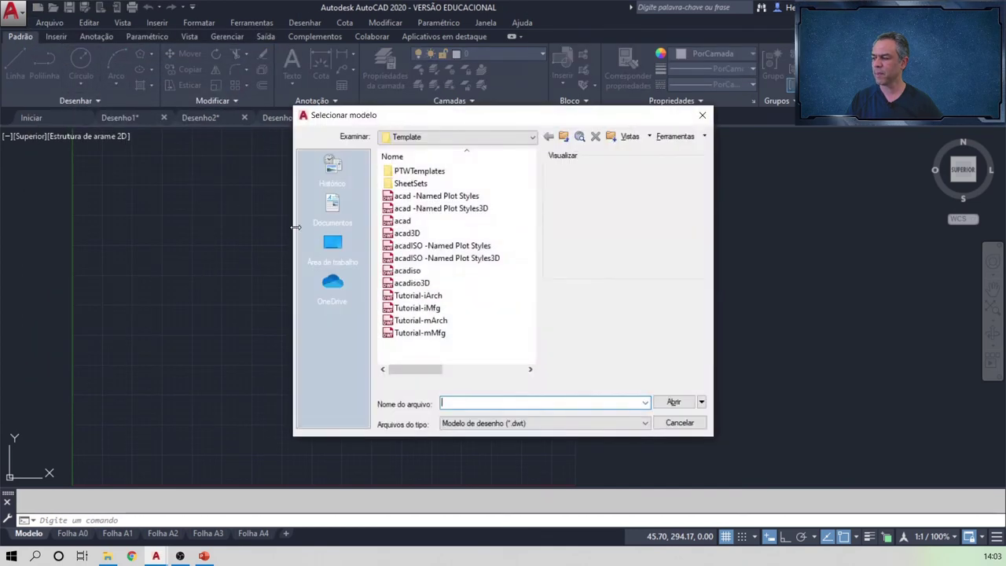
left_click(333, 206)
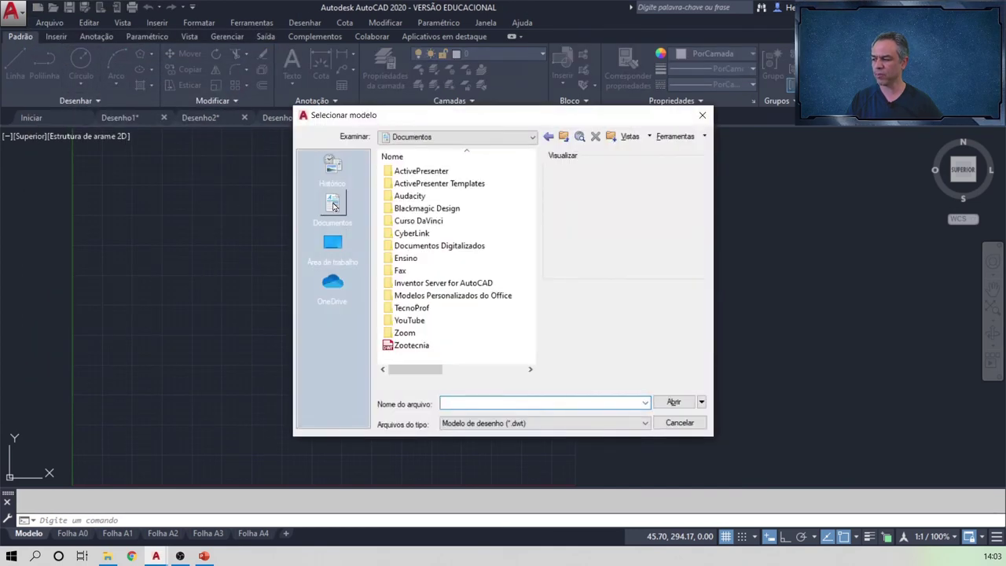
left_click(426, 348)
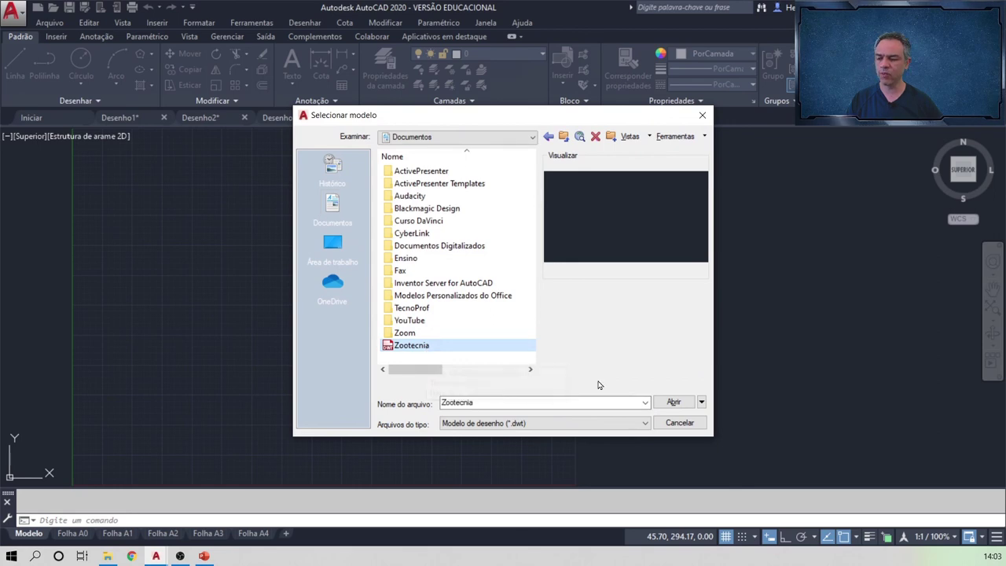
left_click(675, 402)
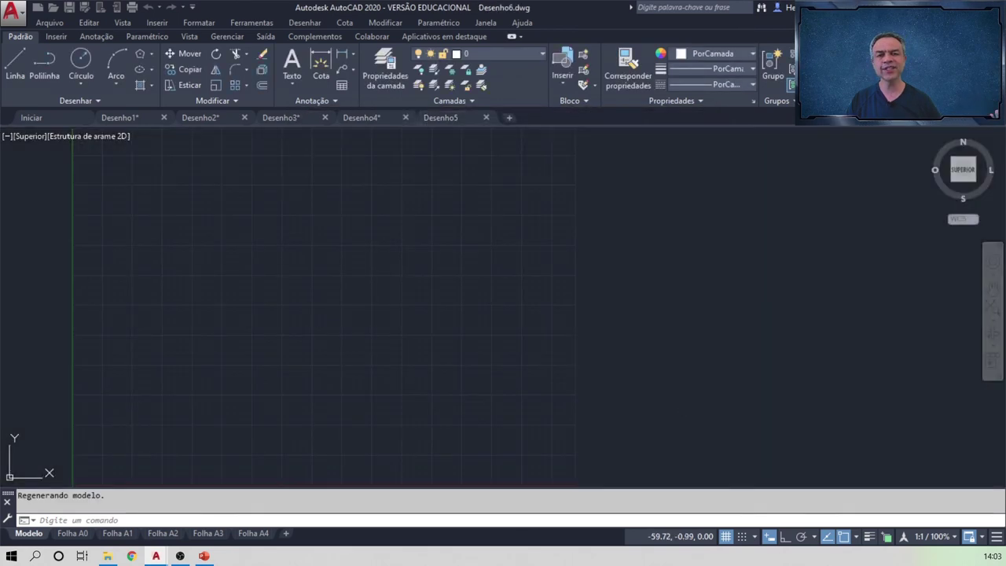